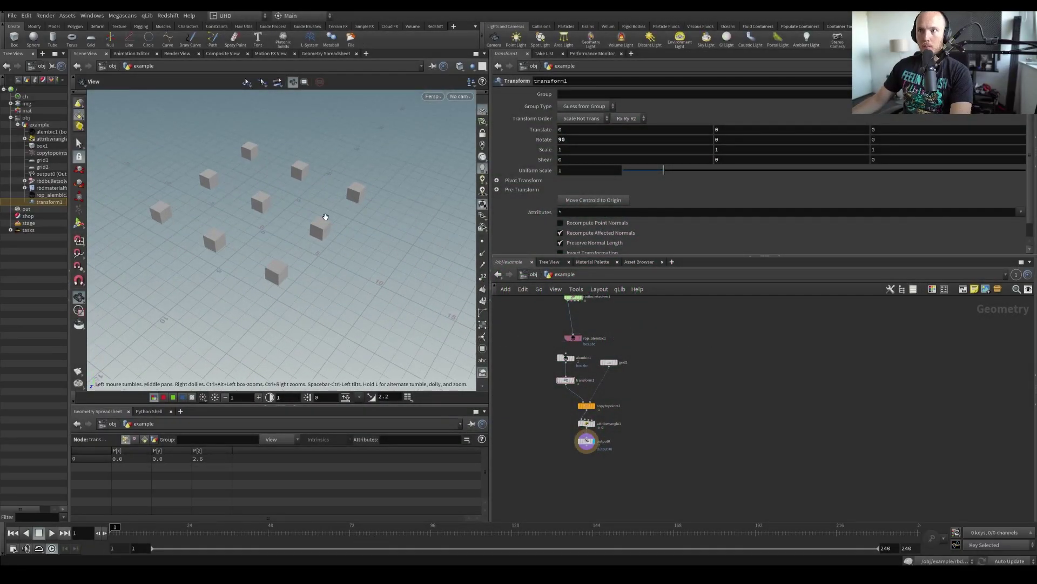
Play the box simulation, then display transform1 and the alembic1 cached cube animation
left_click_drag(325, 217, 228, 279)
key("Up")
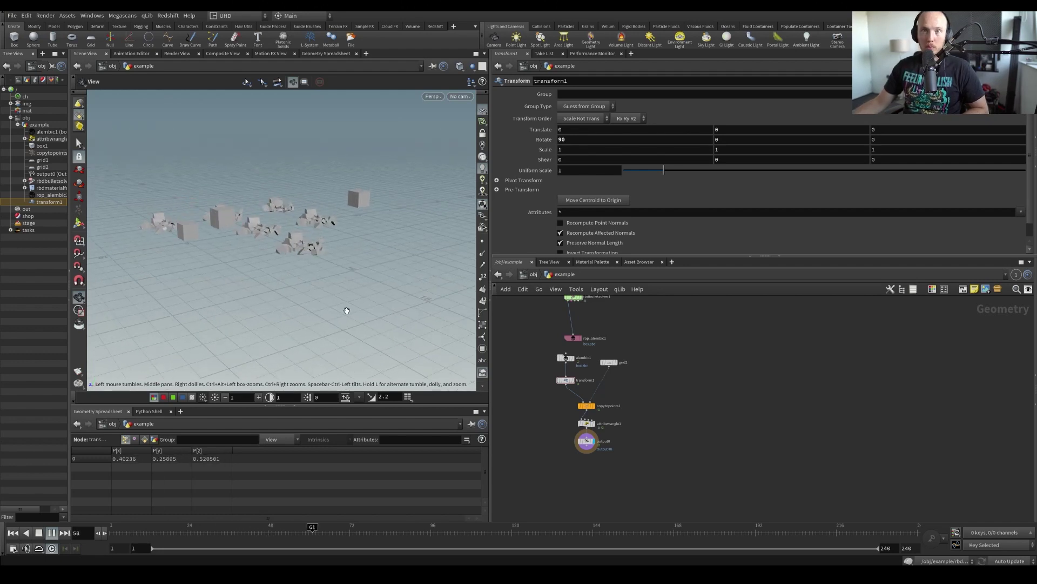
left_click_drag(346, 308, 315, 245)
key("Down")
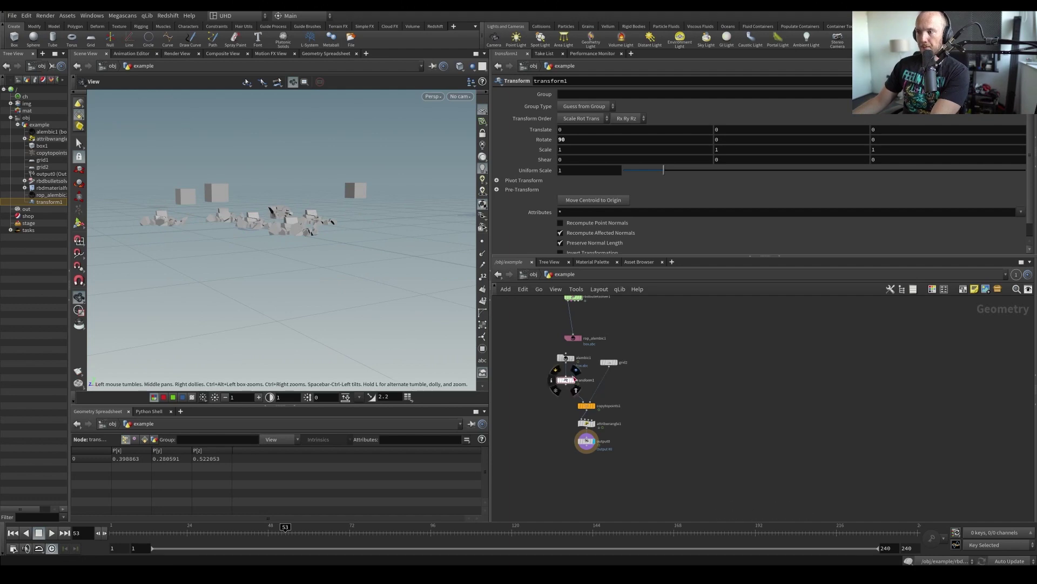
left_click(572, 380)
left_click(574, 361)
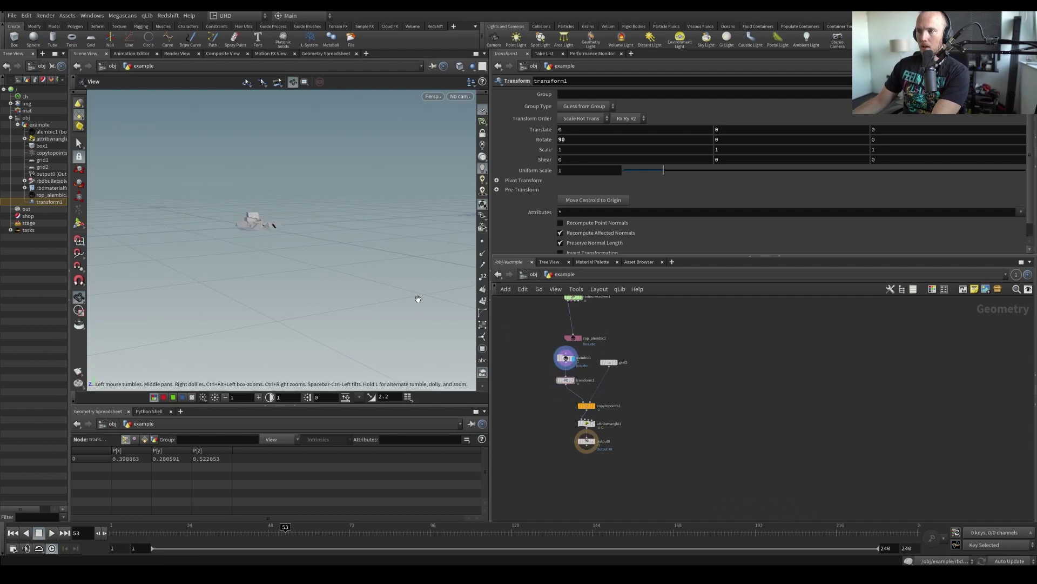
key("ctrl+Up")
key("Up")
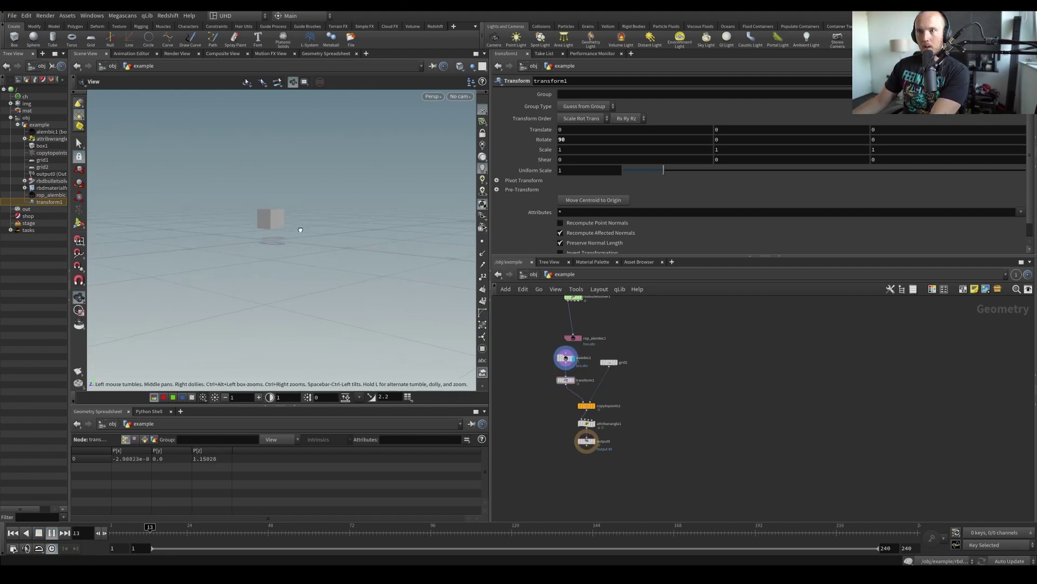
Preview the copytopoints1 copies and the final output0, then scrub back to frame 85
left_click(596, 396)
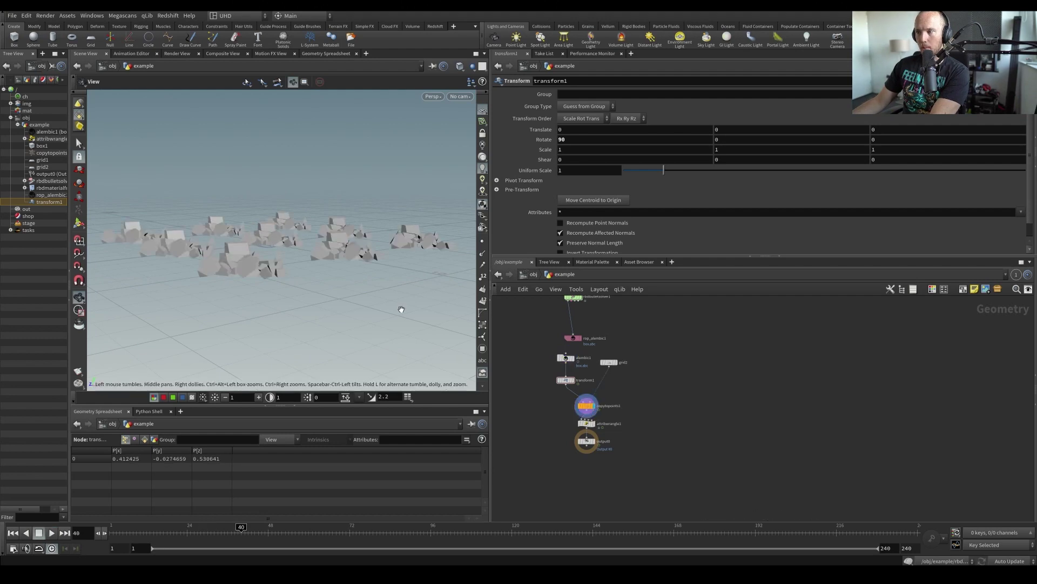
key("ctrl+Up")
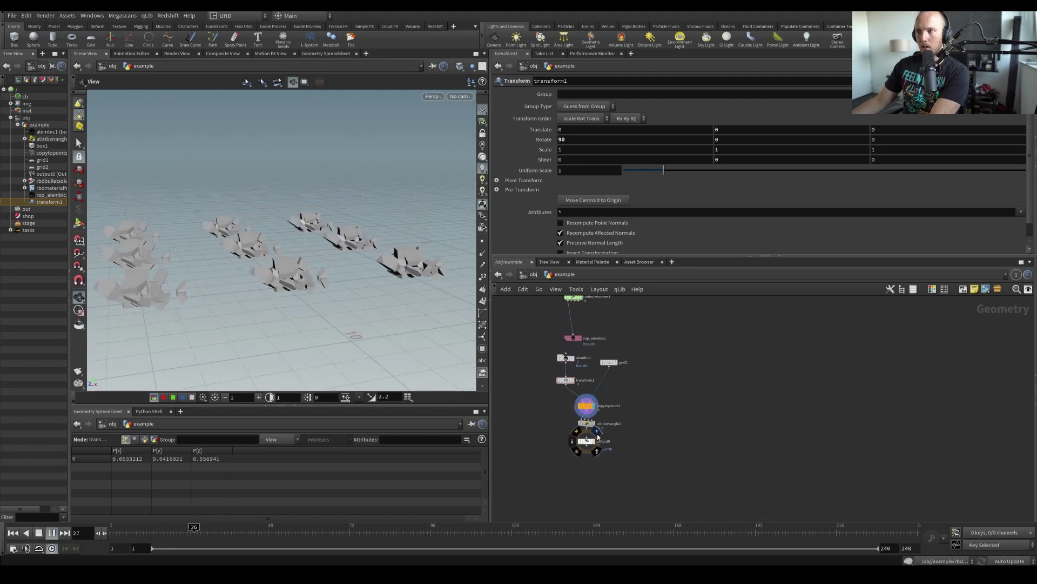
left_click(588, 444)
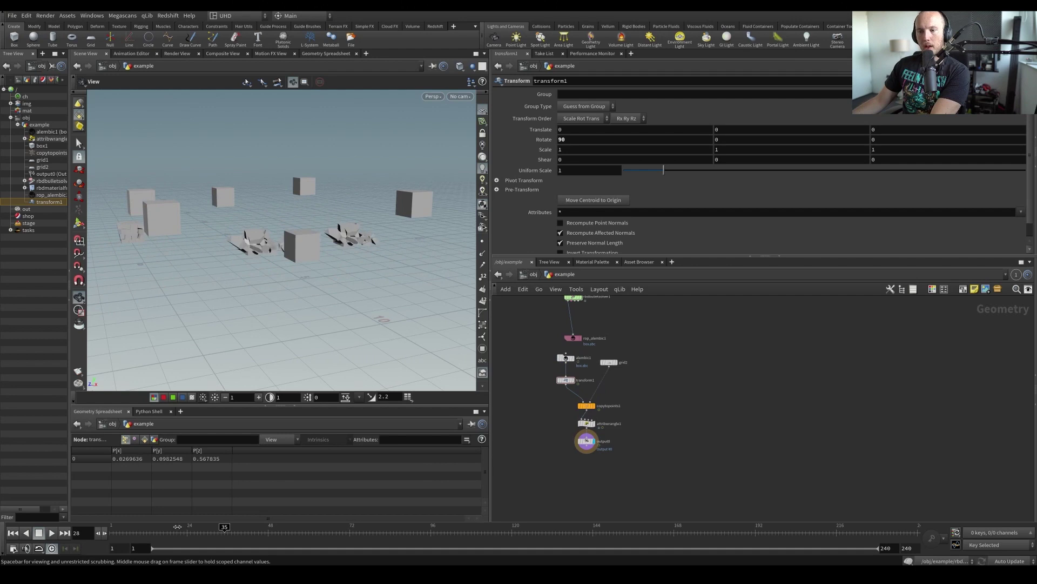
key("Up")
left_click_drag(343, 290, 286, 279)
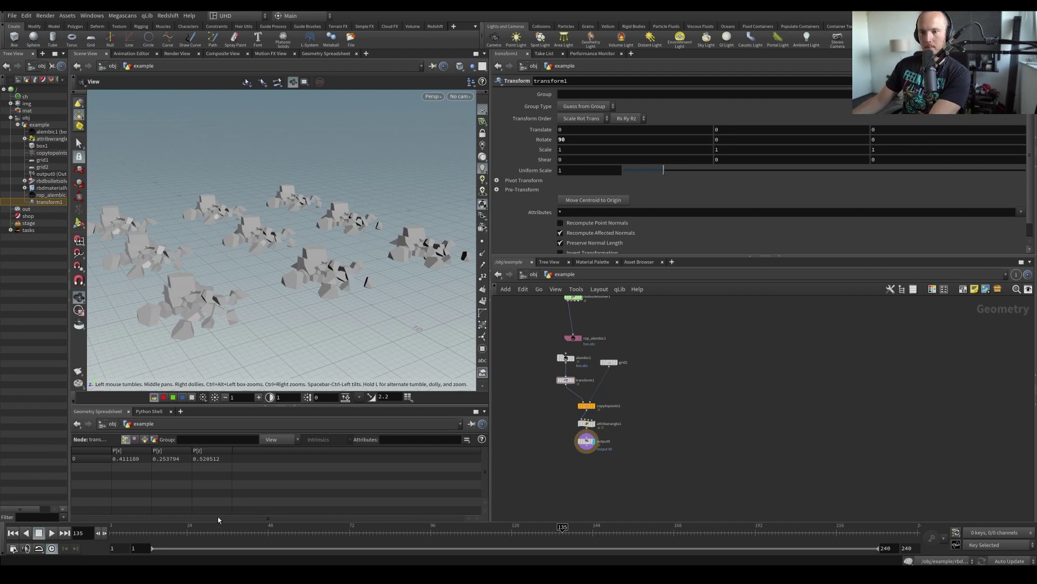
left_click_drag(219, 524, 421, 525)
Inspect alembic1's settings, reveal output0 in the network and save the scene
scroll(527, 370, "up", 3)
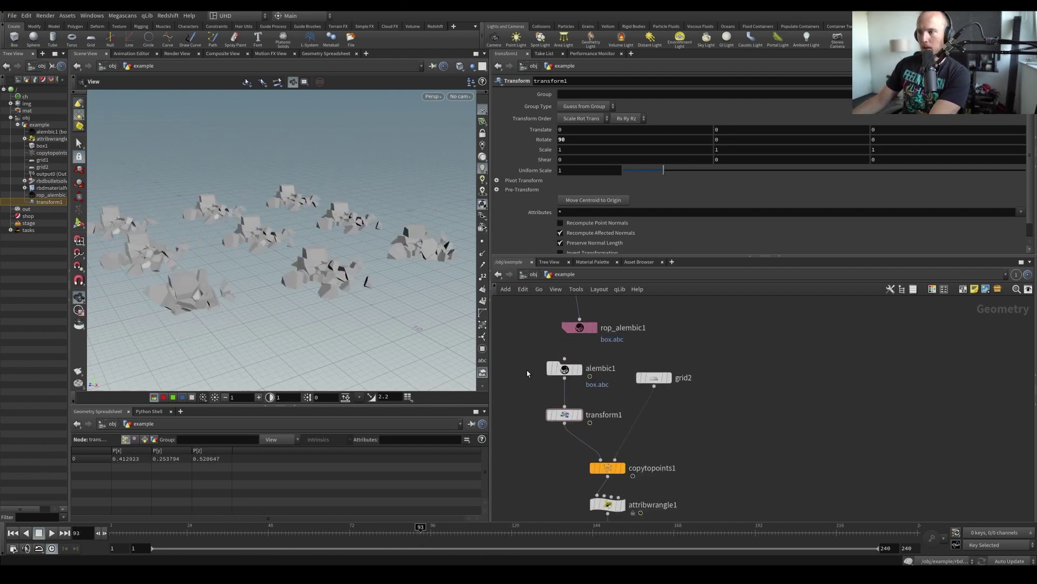
left_click(576, 370)
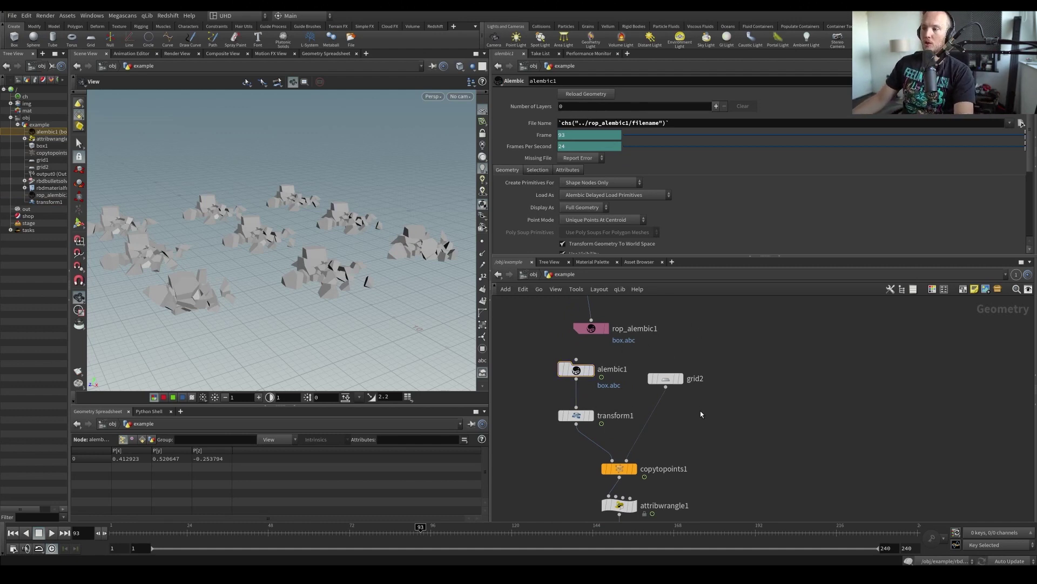
middle_click_drag(716, 400, 725, 356)
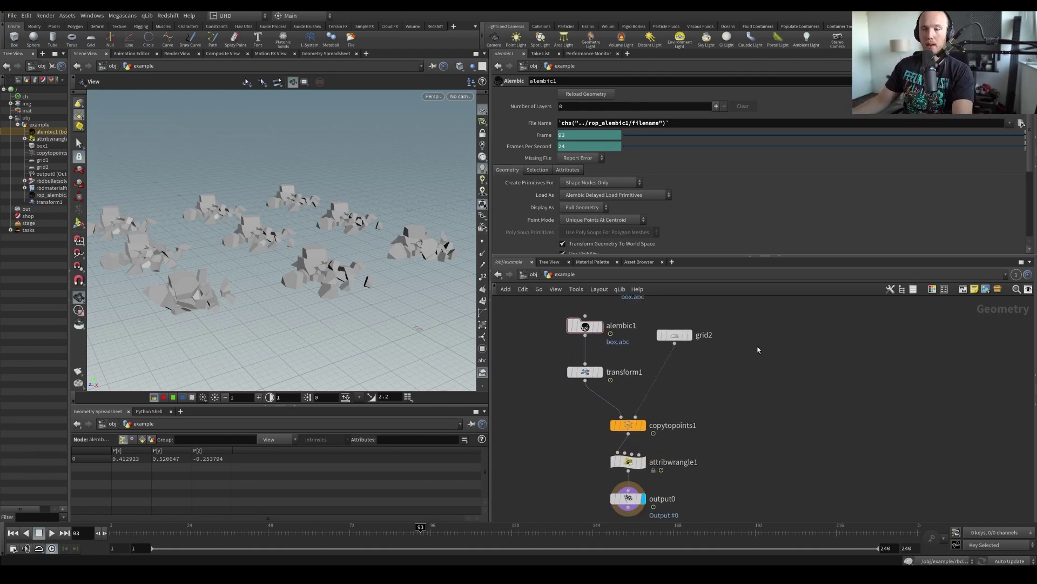
scroll(884, 388, "down", 3)
key("ctrl+s")
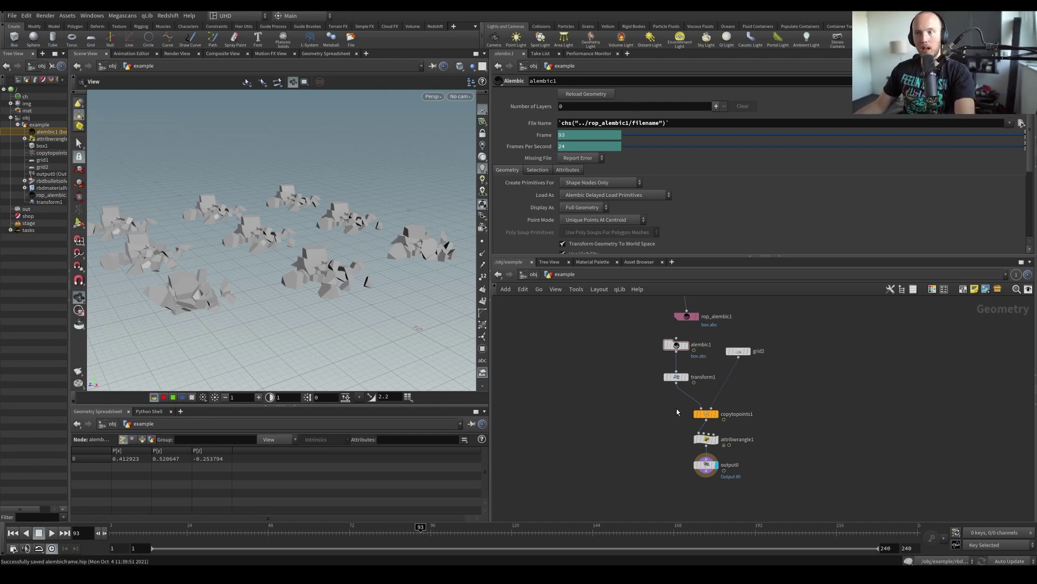
scroll(653, 428, "down", 4)
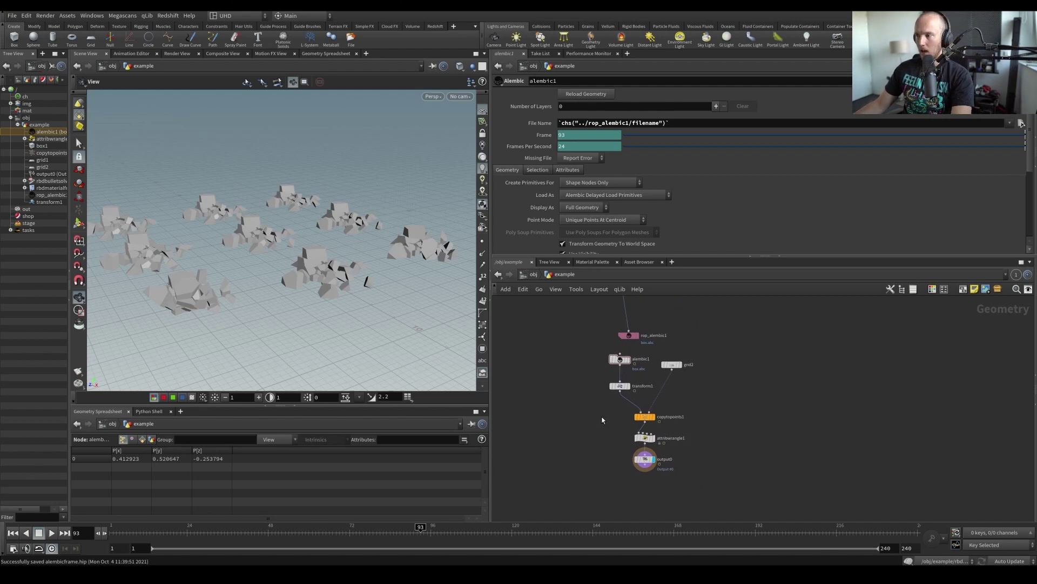
scroll(603, 420, "up", 3)
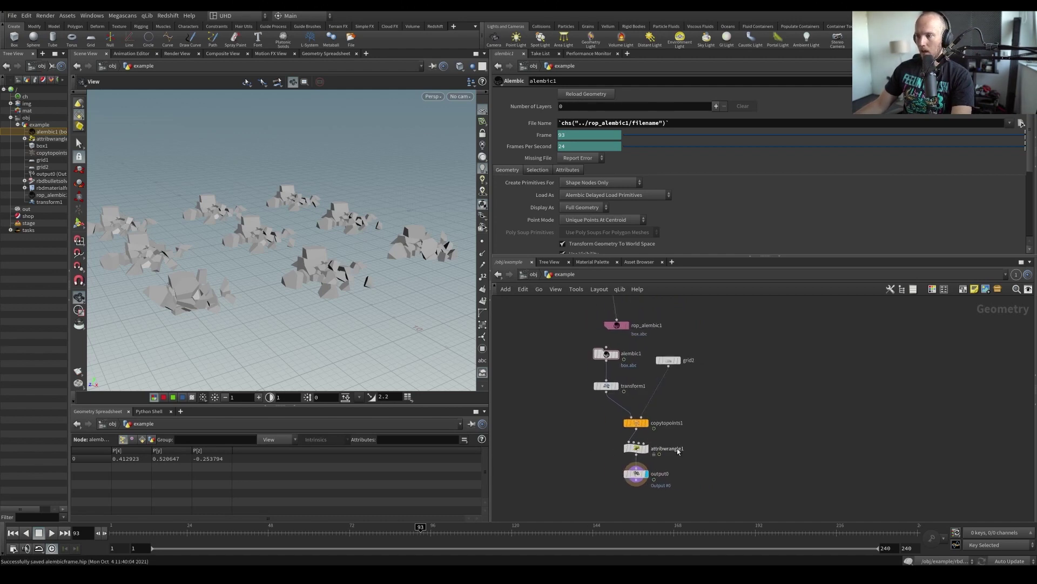
Select the five nodes from box1 to rop_alembic1, copy them and save
left_click(633, 423)
middle_click_drag(652, 436, 642, 449)
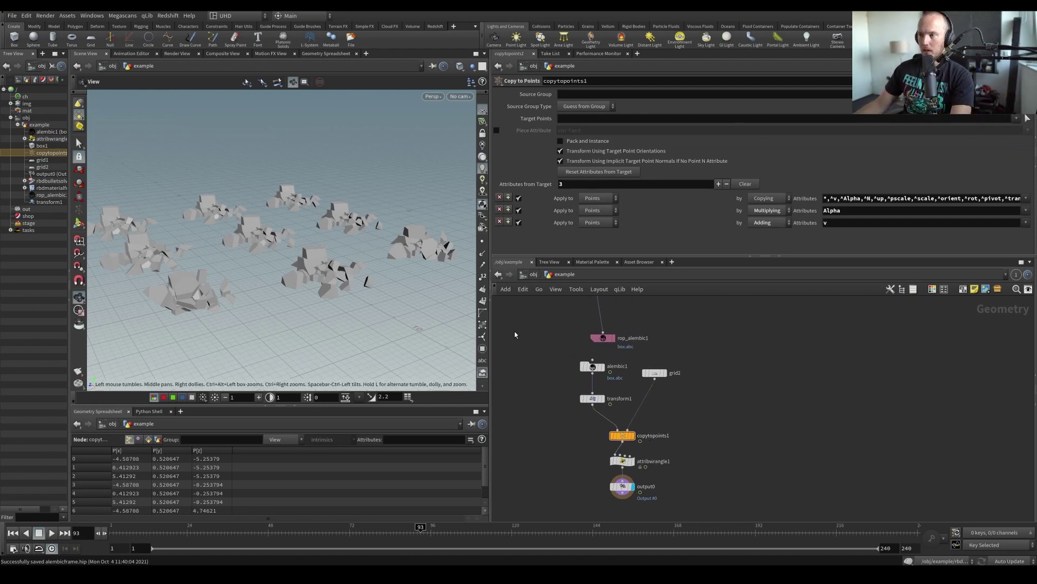
middle_click_drag(515, 334, 568, 427)
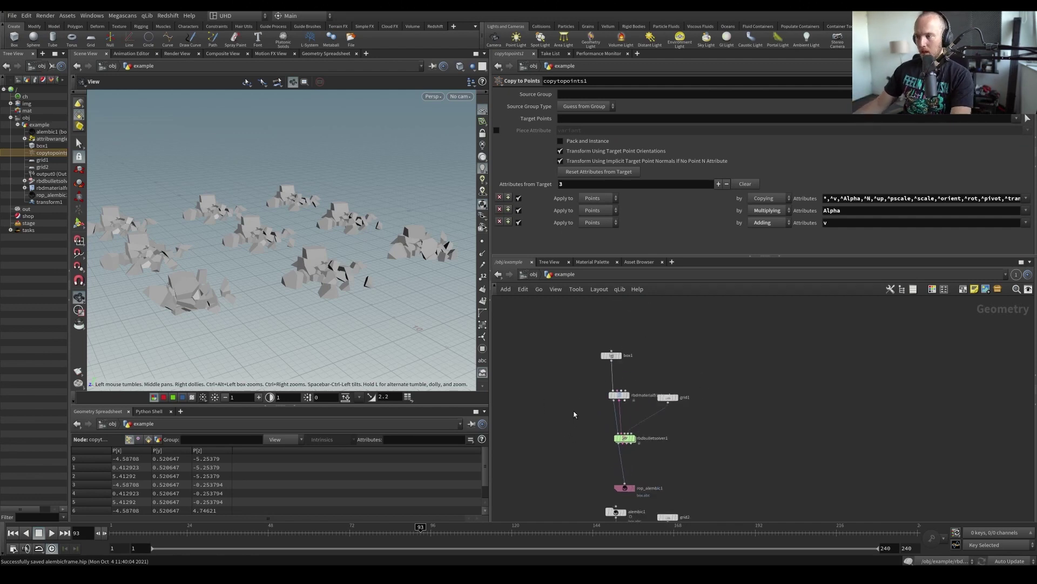
middle_click_drag(574, 416, 567, 414)
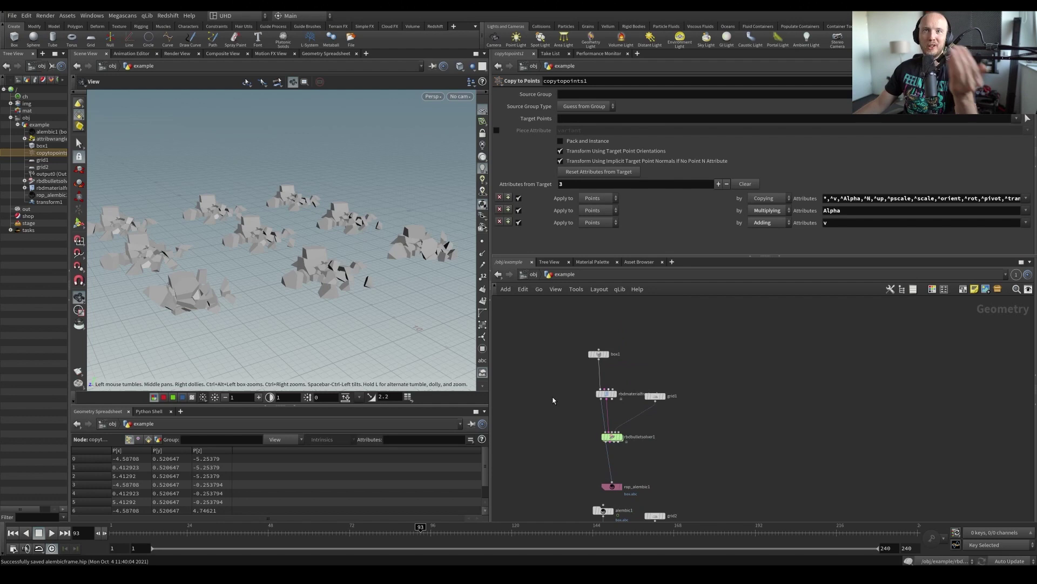
left_click_drag(589, 368, 705, 489)
mouse_move(716, 492)
middle_mouse_down()
mouse_move(715, 417)
mouse_move(719, 472)
middle_mouse_up()
key("ctrl+c")
key("ctrl+s")
left_click_drag(554, 301, 755, 481)
Copy the selected nodes and add a new Geometry object at /obj level
left_click_drag(632, 468, 630, 457)
key("ctrl+c")
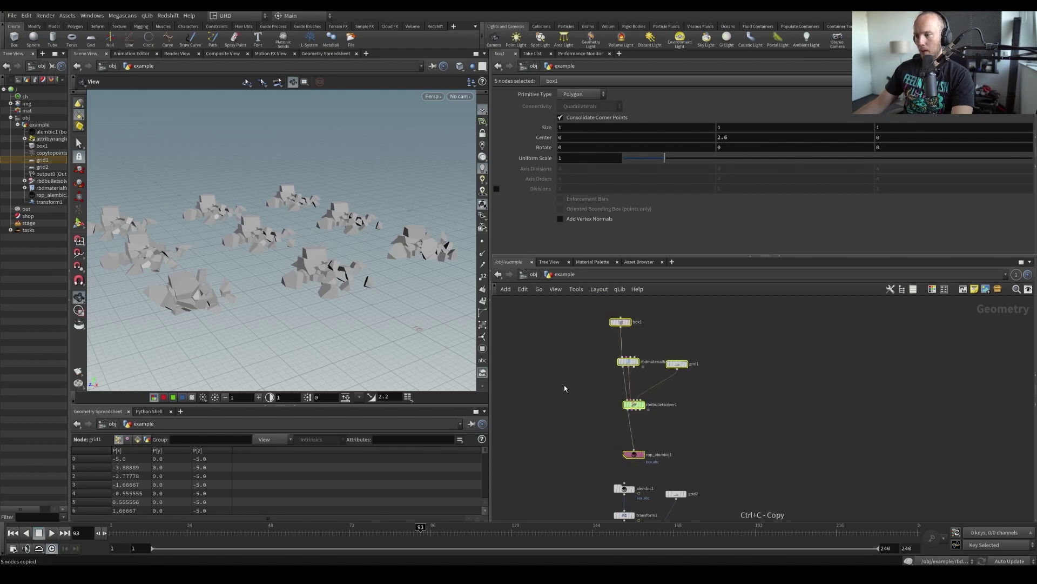
key("u")
key("Tab")
mouse_move(639, 411)
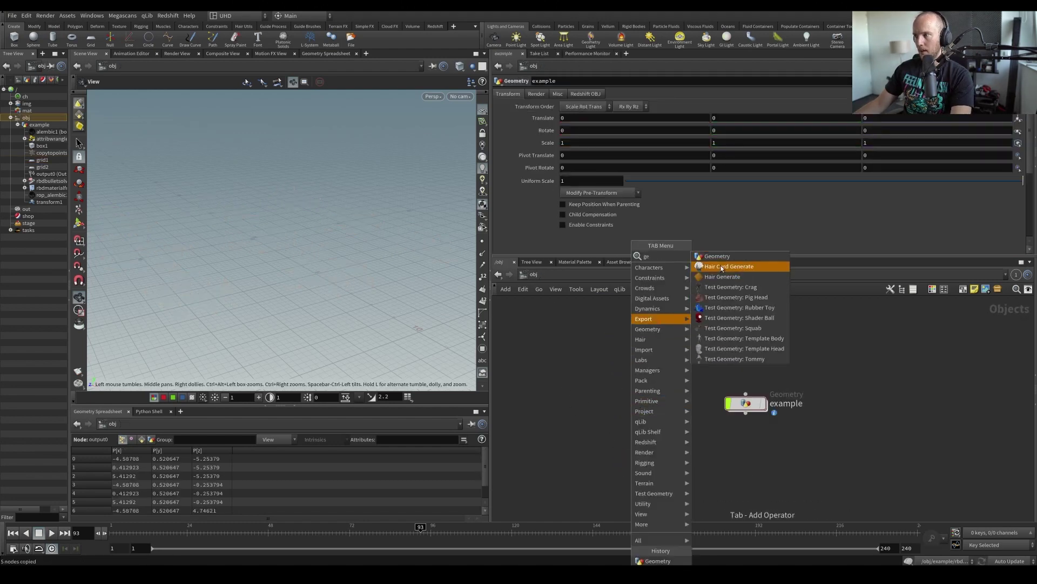
left_click(720, 262)
left_click(595, 403)
Rename the object to example_tutorial, dive inside and paste the copied nodes
double_click(629, 405)
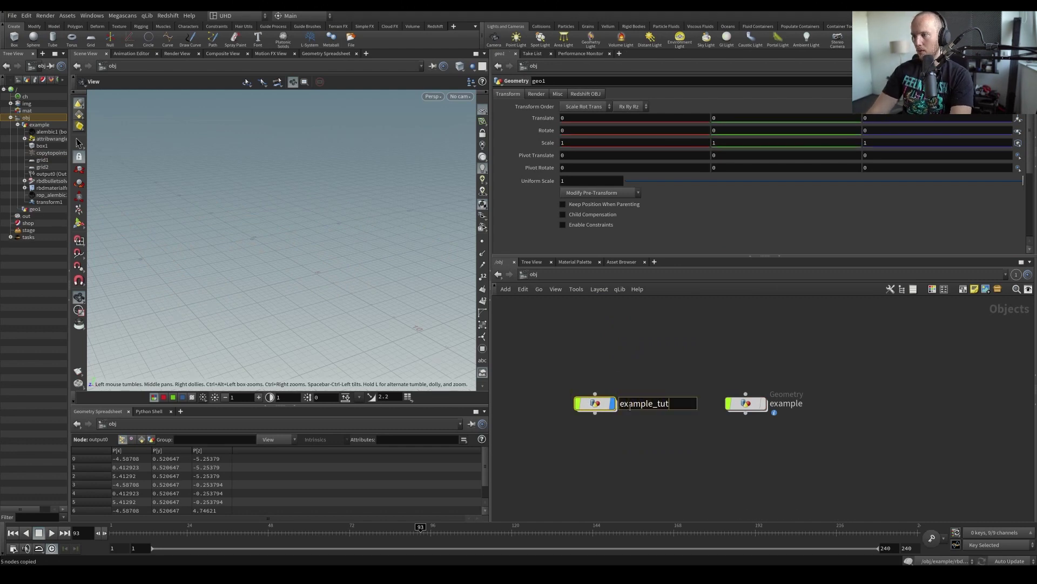
type("example_tutorial")
key("Return")
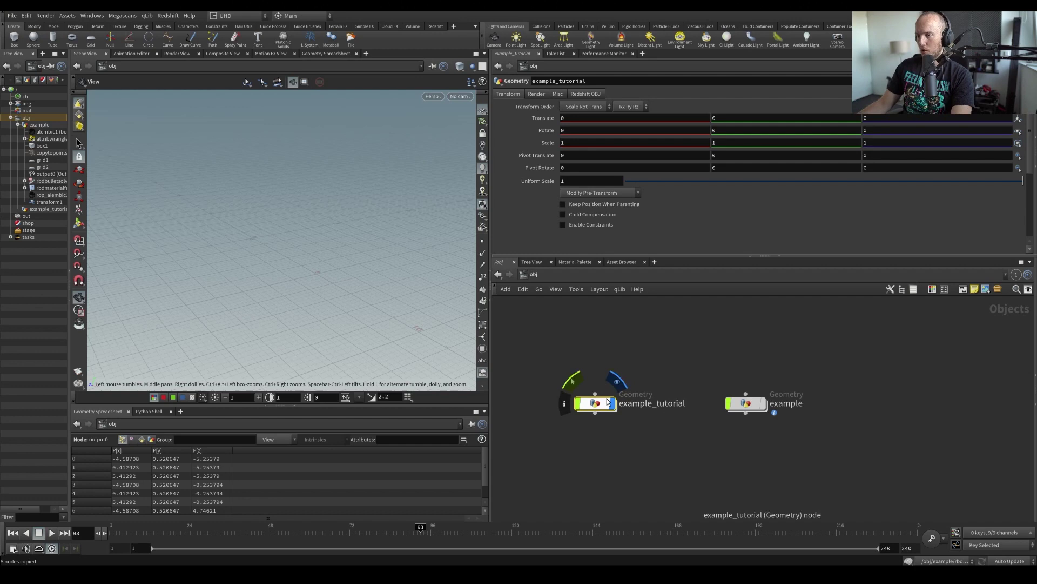
double_click(596, 407)
key("ctrl+v")
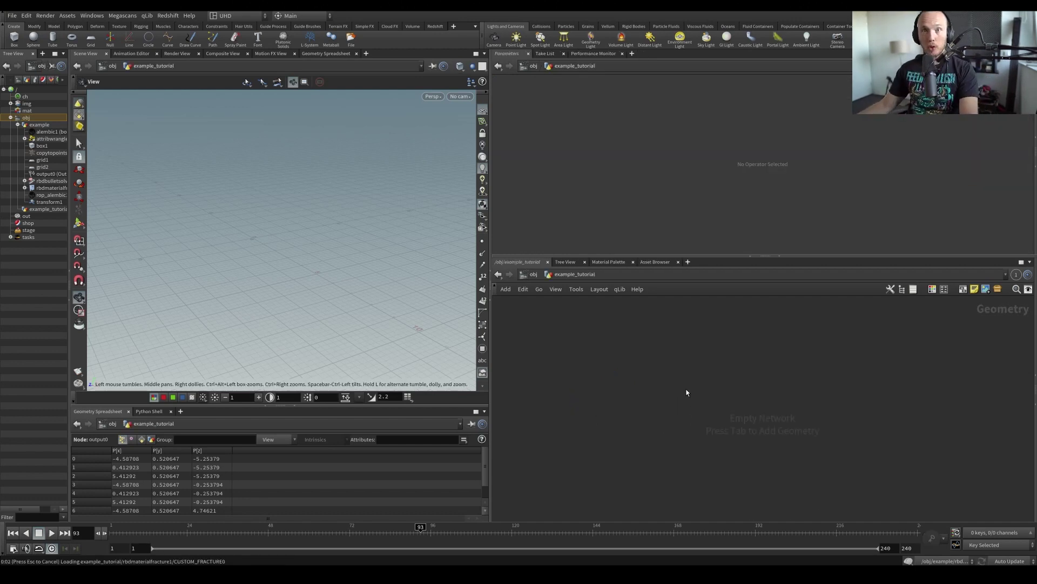
Frame the pasted network, display the rbdmaterialfracture1 fractured box and save
left_click(767, 379)
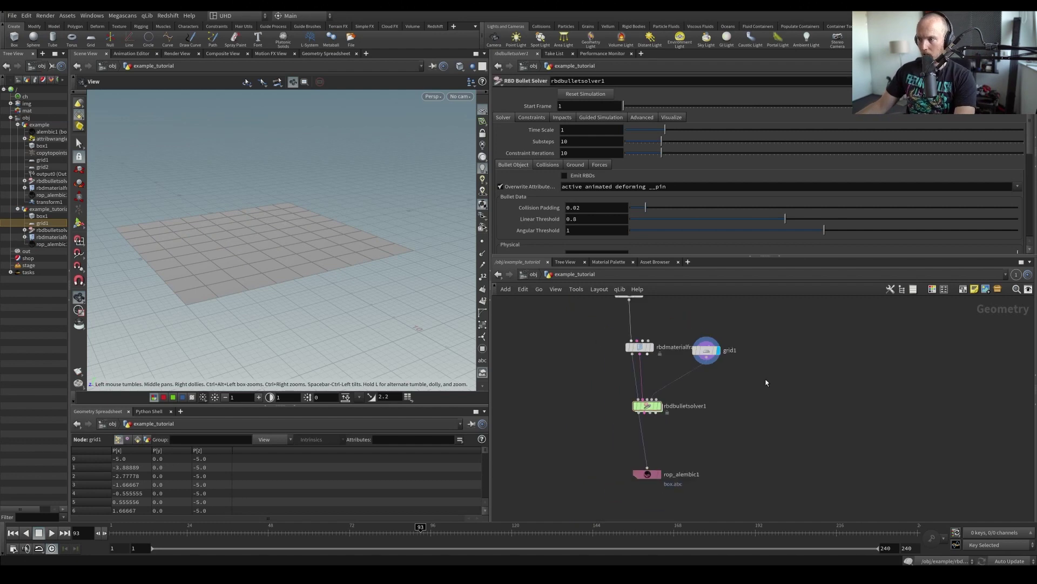
key("h")
middle_click_drag(763, 388, 745, 430)
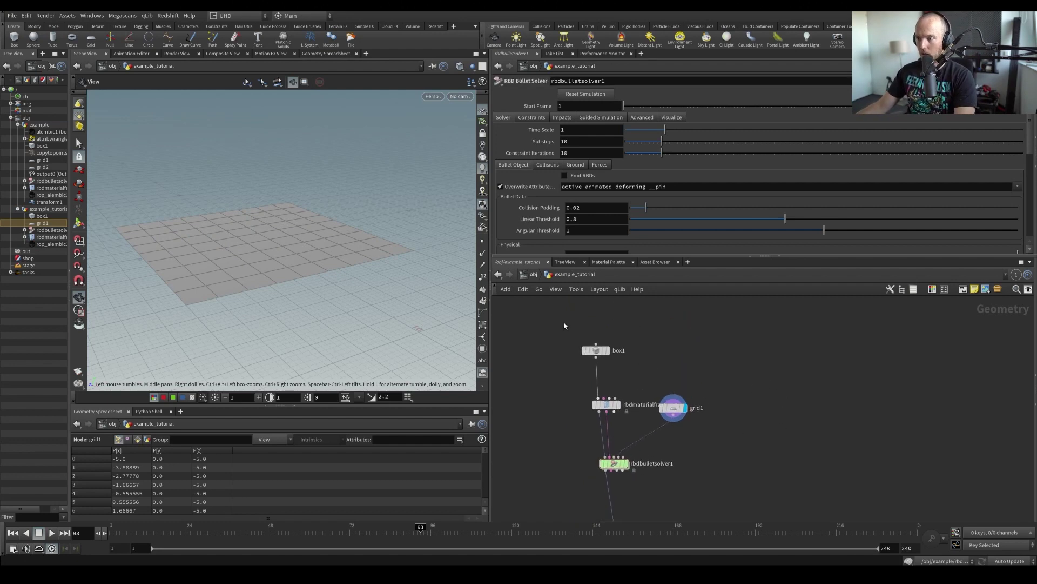
left_click_drag(564, 325, 673, 382)
middle_click_drag(748, 403, 730, 366)
key("ctrl+s")
left_click_drag(294, 243, 378, 283)
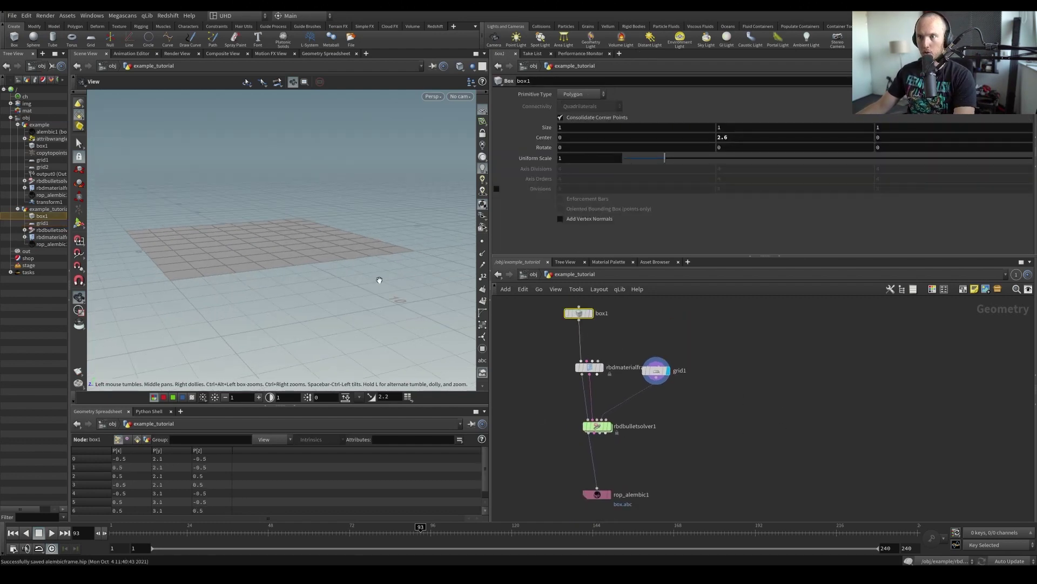
middle_click_drag(652, 421, 656, 401)
mouse_move(614, 471)
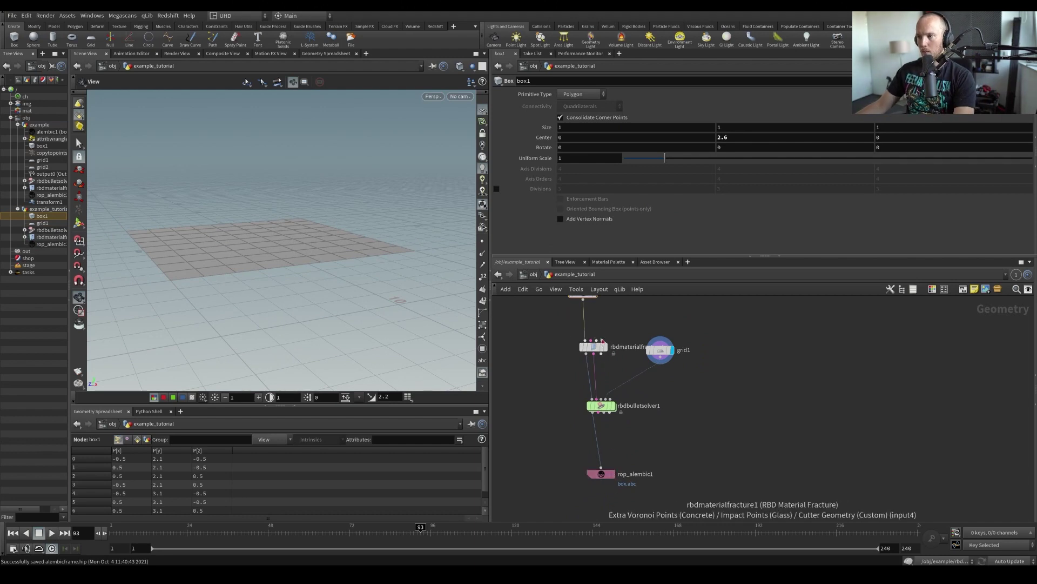
left_click(596, 347)
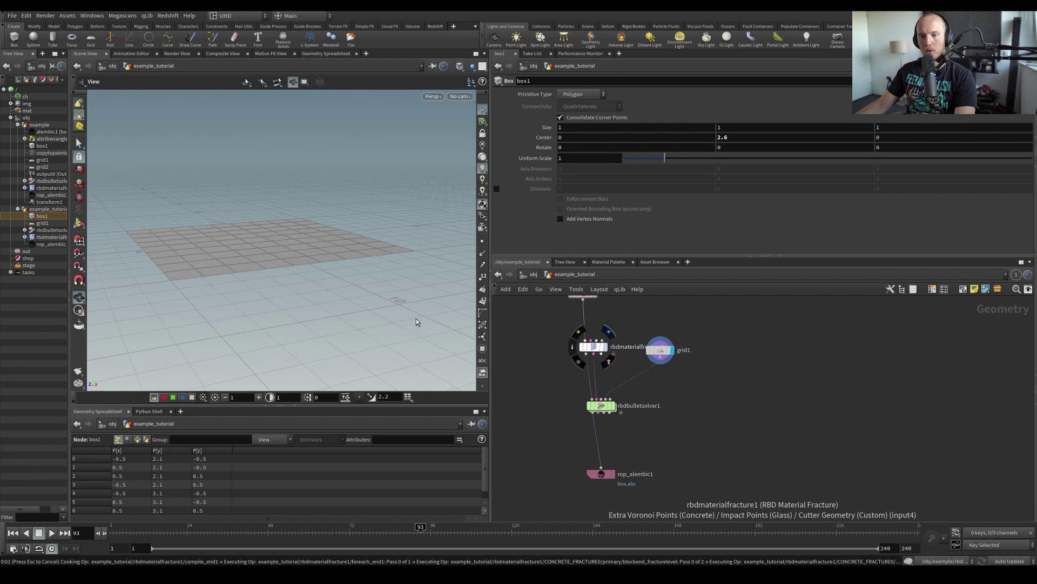
key("ctrl+s")
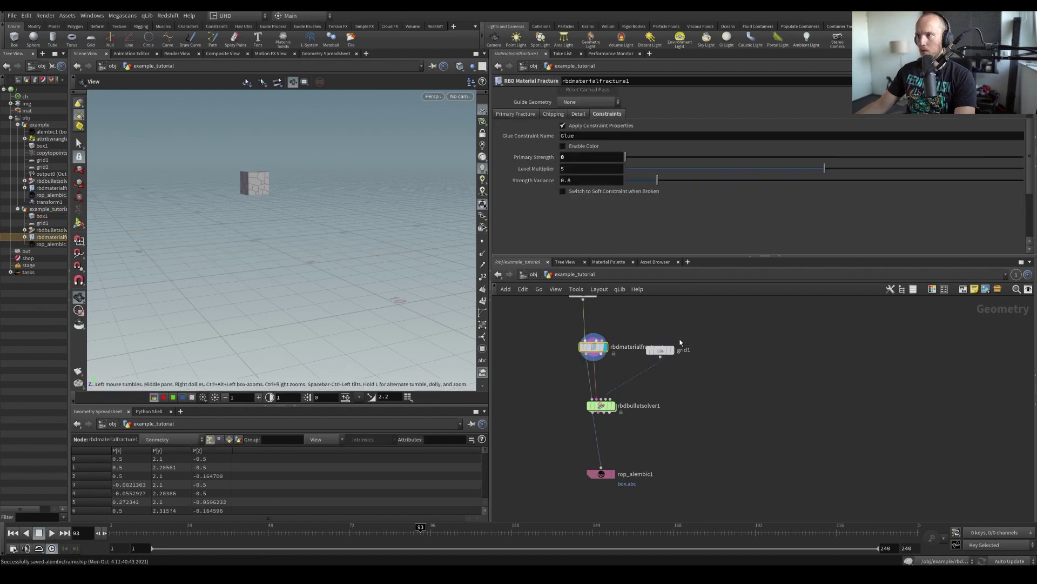
From frame 1, display rbdbulletsolver1 and play then stop the simulation
middle_click_drag(675, 416, 670, 408)
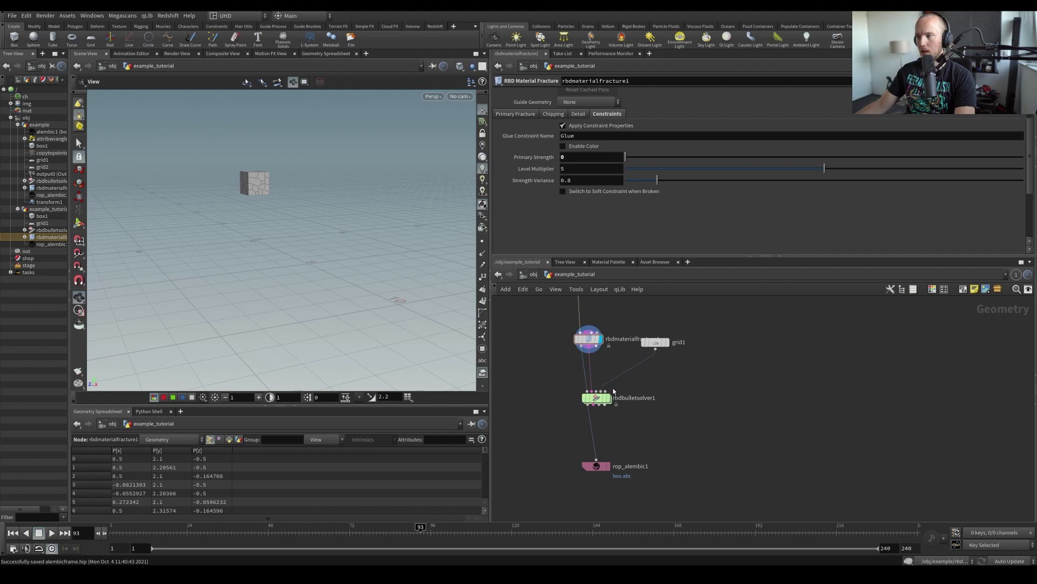
left_click(108, 523)
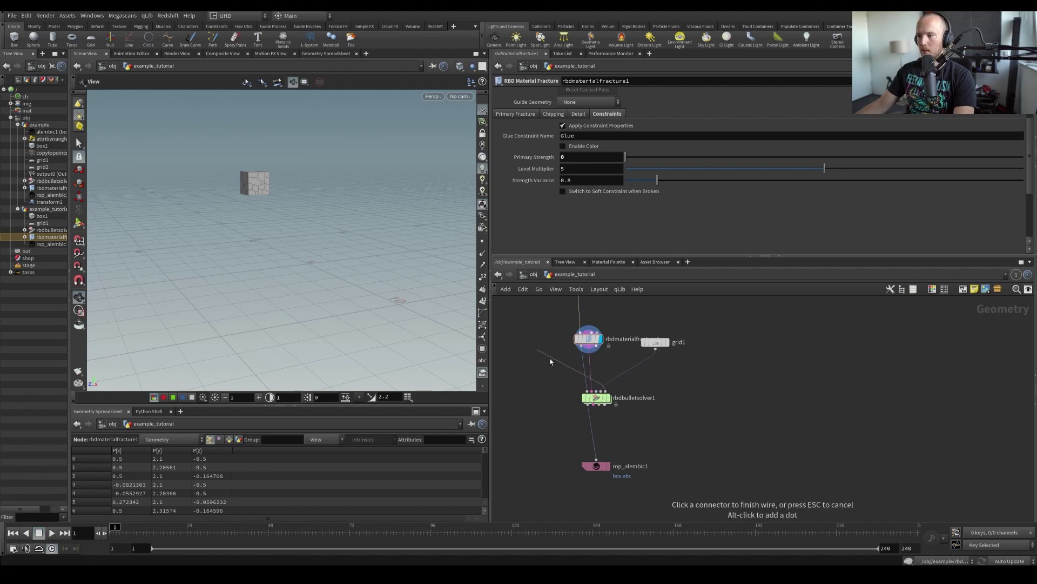
mouse_move(604, 398)
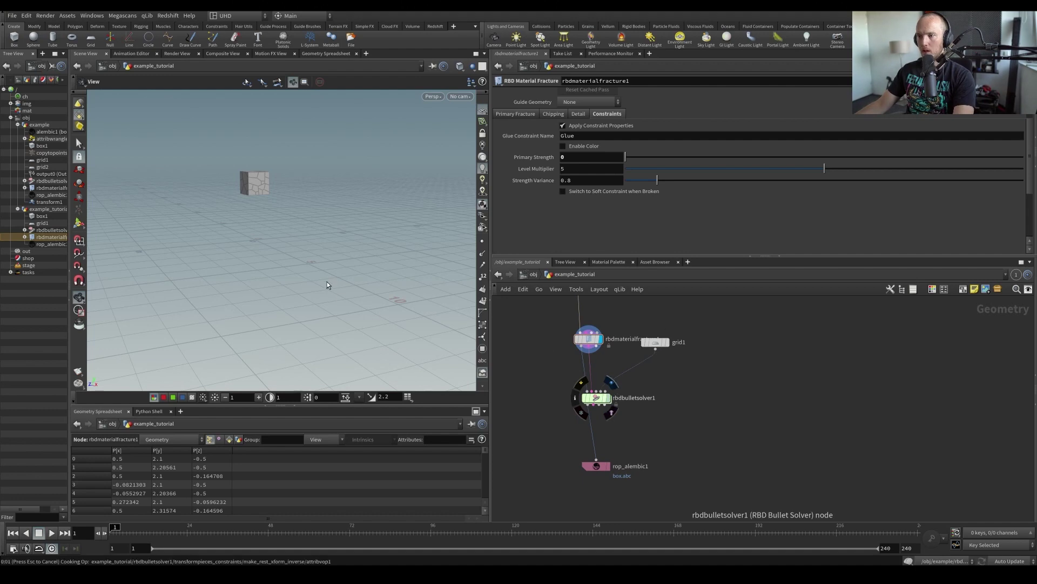
left_click(611, 383)
key("Up")
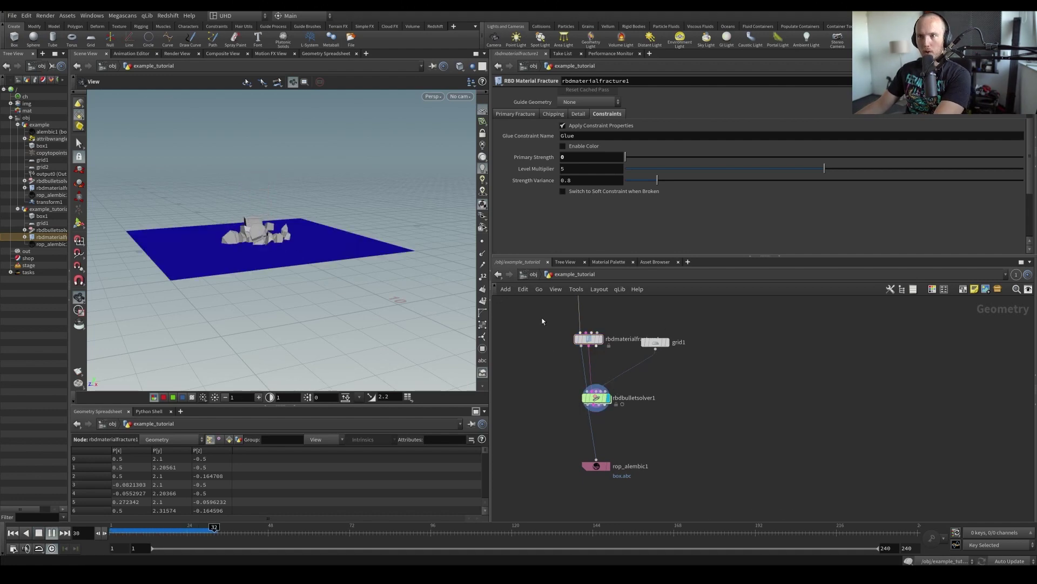
key("Up")
key("ctrl+Up")
Close rop_alembic1's render settings and add a new Alembic node, alembic1
left_click(613, 452)
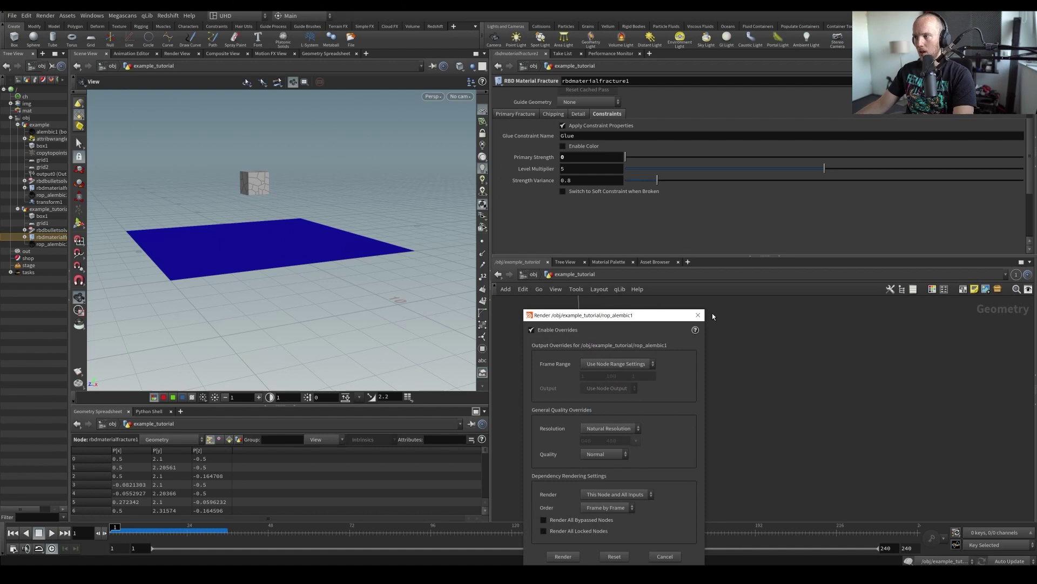
left_click(698, 314)
key("Tab")
type("al")
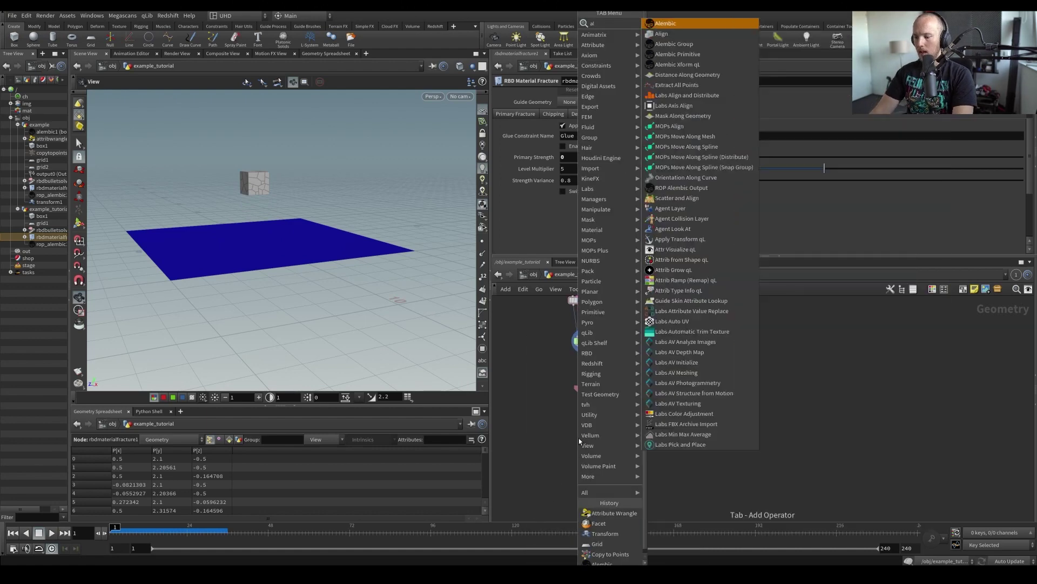
type("em")
key("Return")
left_click(579, 438)
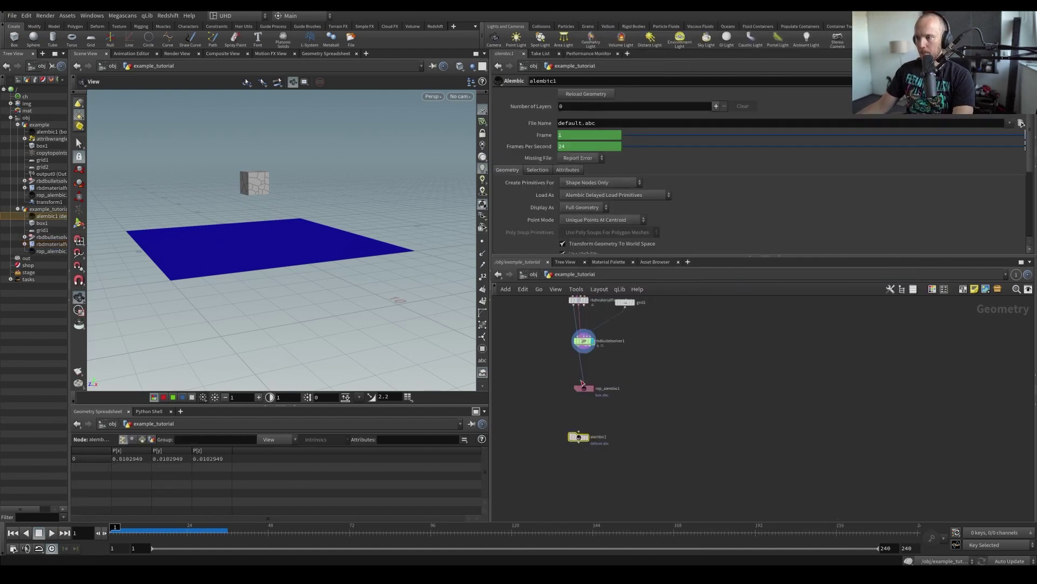
Reference rop_alembic1's output file in alembic1's File Name, then display and scrub the cache
left_click(586, 388)
right_click(529, 155)
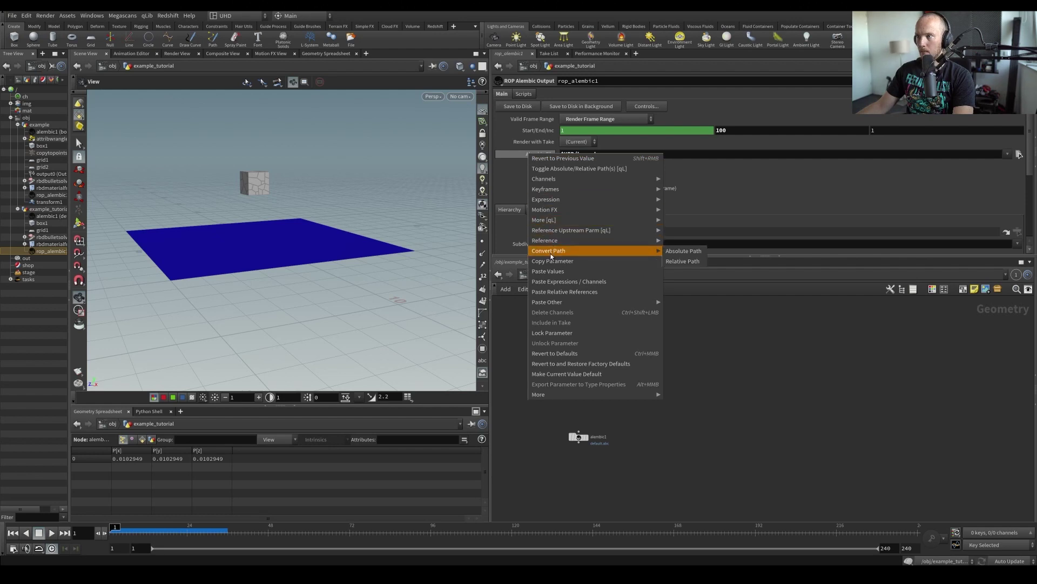
left_click(553, 261)
left_click(579, 436)
right_click(528, 124)
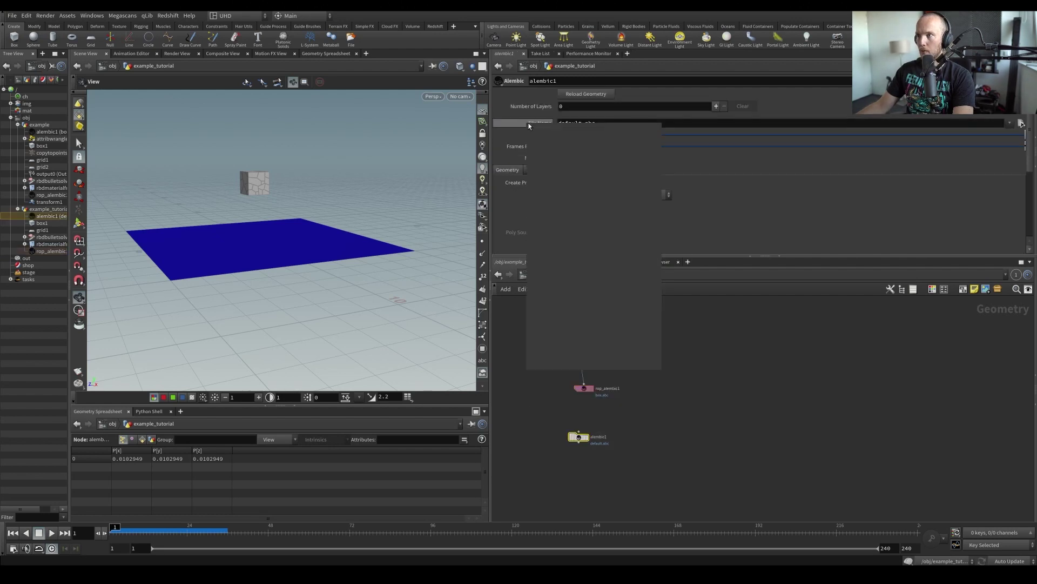
left_click(574, 261)
left_click(587, 439)
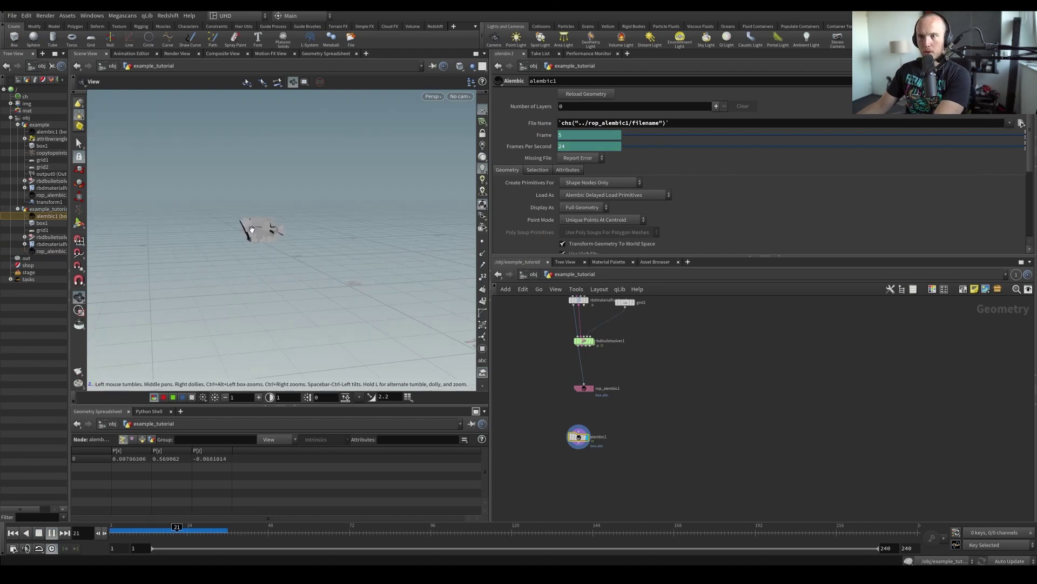
middle_click_drag(585, 461, 588, 440)
Add a grid2 node beside alembic1 with 3 rows and 3 columns
scroll(588, 439, "up", 2)
key("Tab")
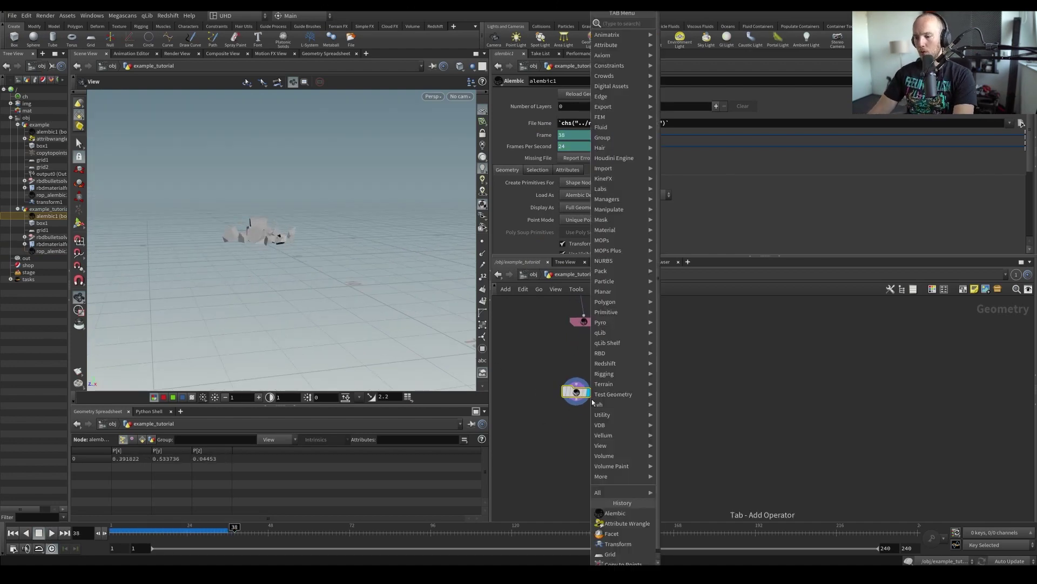
type("grid")
key("Return")
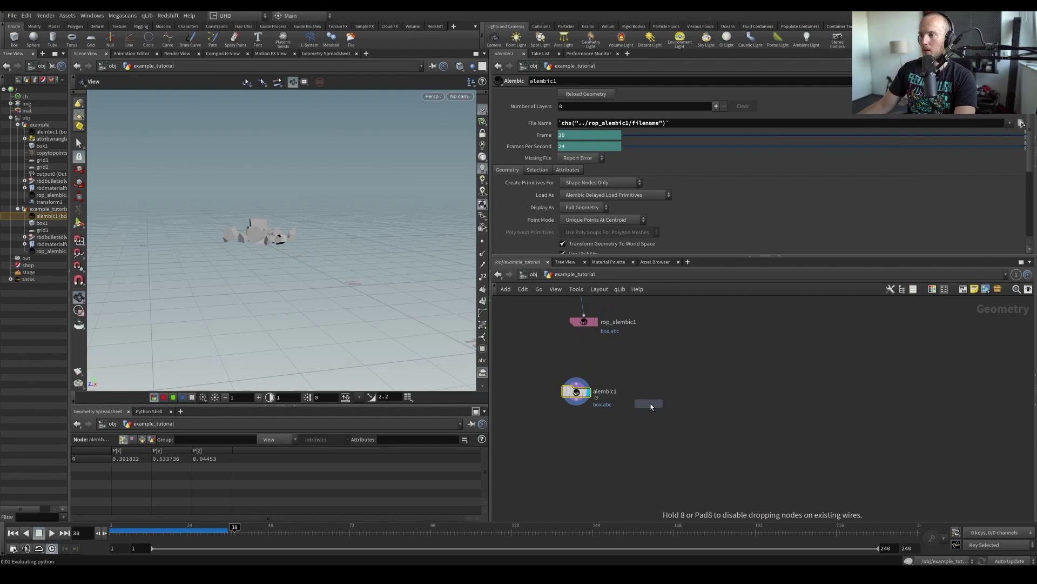
left_click(652, 398)
left_click(563, 161)
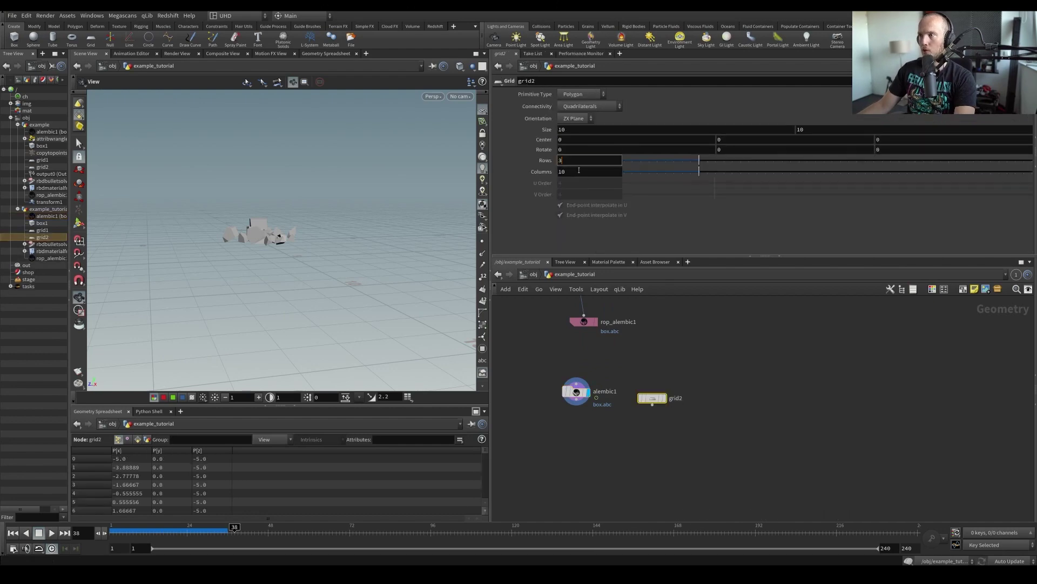
key("Return")
scroll(562, 416, "down", 3)
Add Copy to Points, wiring alembic1 as geometry and grid2 as target points, and display it
key("Tab")
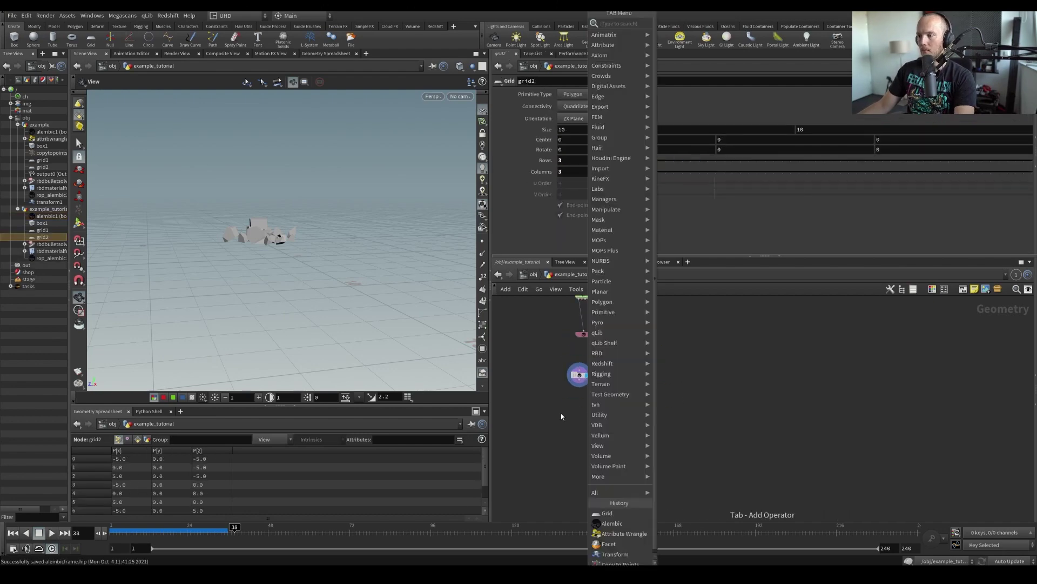
type("ctp")
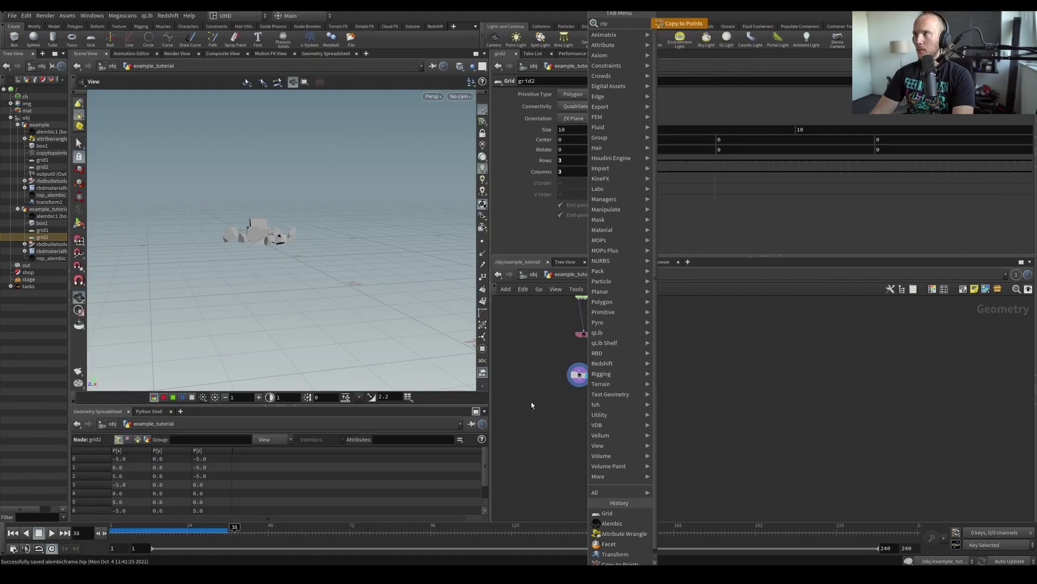
key("Return")
left_click(586, 430)
scroll(600, 416, "up", 3)
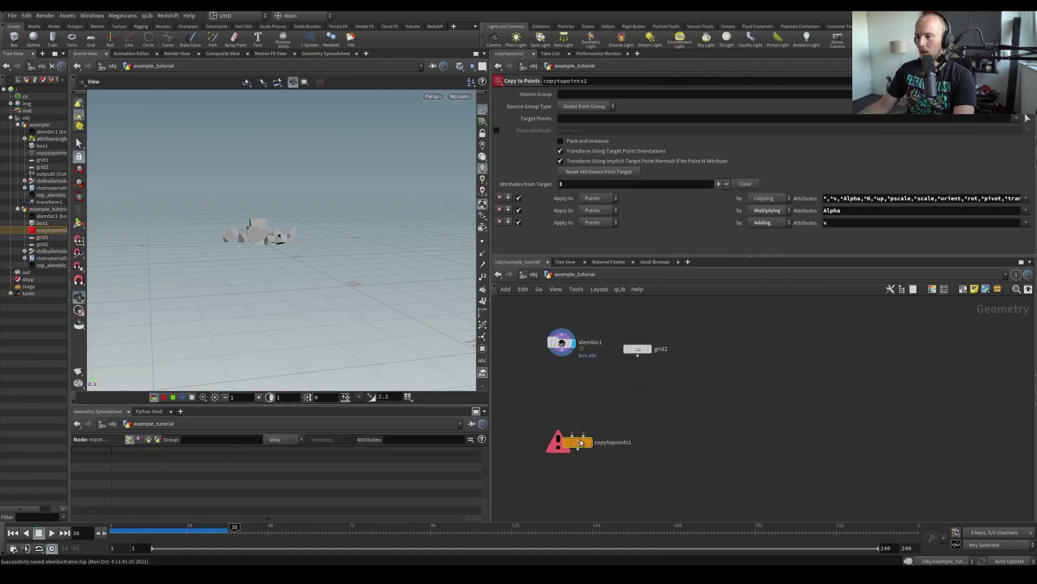
left_click(584, 435)
left_click(622, 359)
left_click(572, 435)
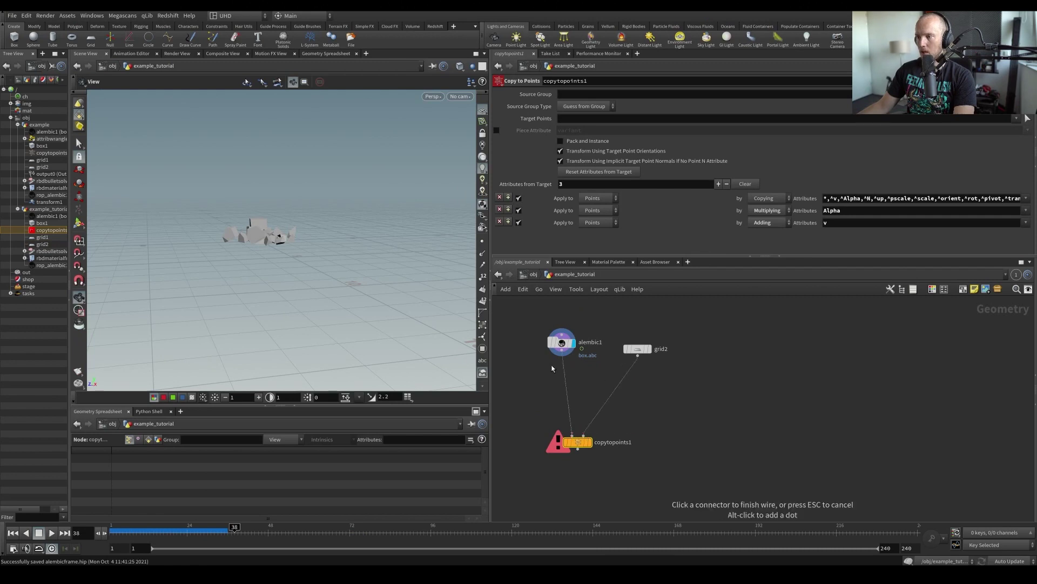
left_click(562, 355)
left_click(589, 442)
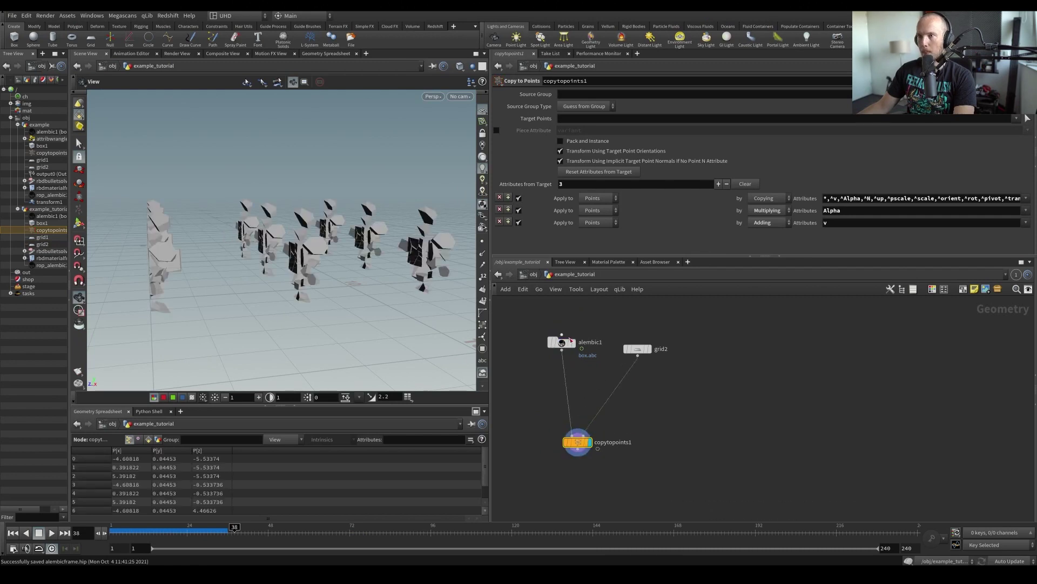
Create a Transform node from the node menu
key("Tab")
type("transform")
key("Return")
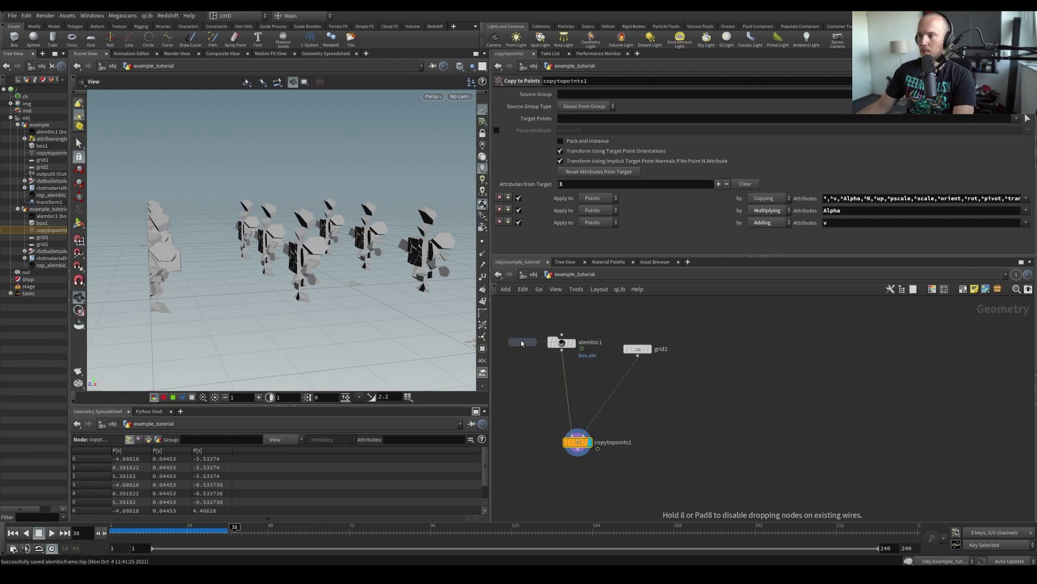
Insert transform1 between alembic1 and copytopoints1 with Rotate X set to 90
left_click(545, 395)
left_click_drag(546, 395, 579, 398)
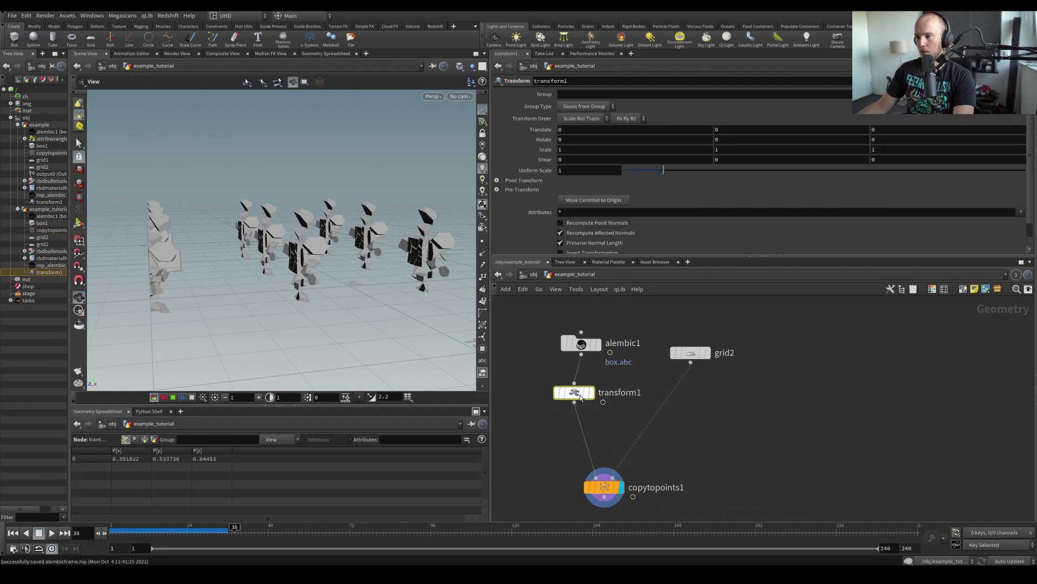
left_click(571, 141)
type("9")
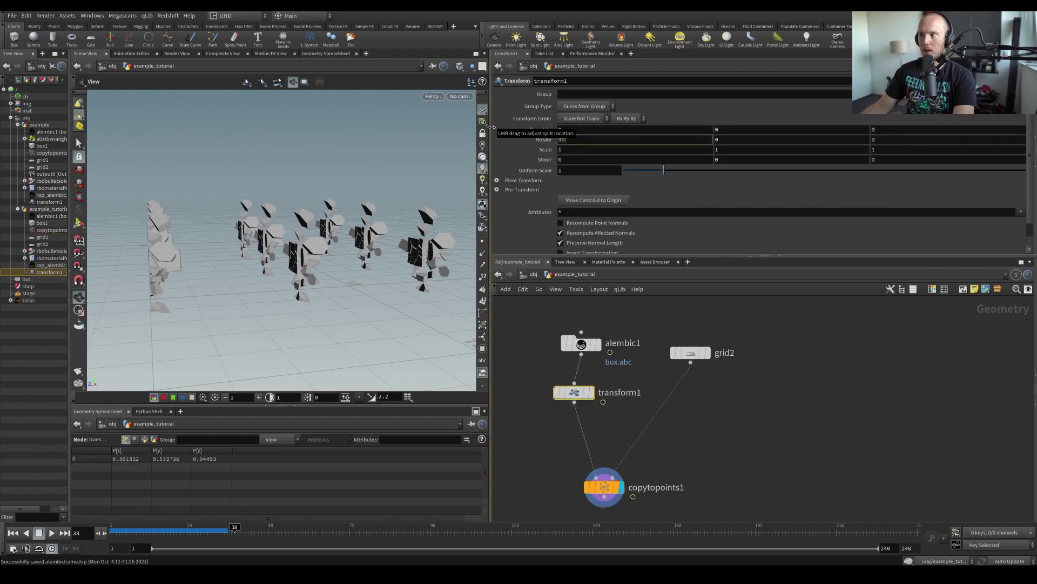
key("Return")
left_click_drag(220, 300, 299, 283)
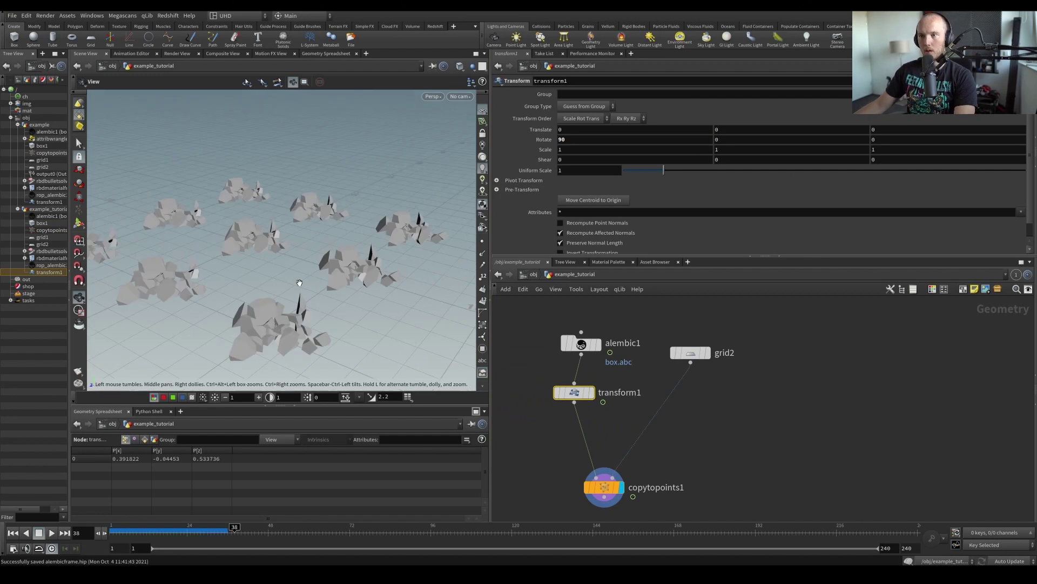
scroll(300, 282, "down", 5)
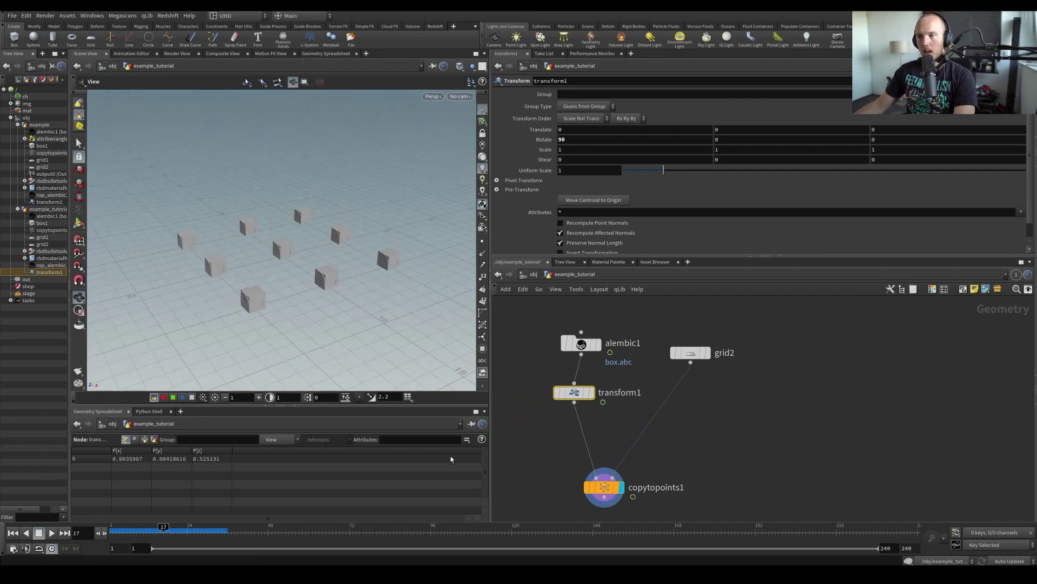
middle_click_drag(506, 448, 539, 455)
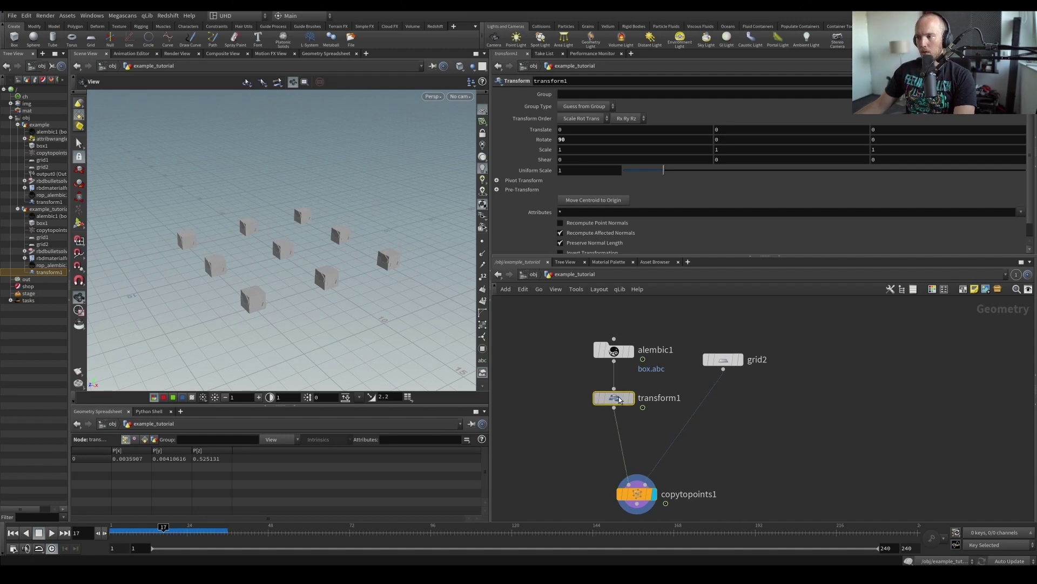
left_click_drag(619, 399, 619, 396)
left_click_drag(243, 297, 308, 276)
left_click_drag(490, 162, 555, 162)
Show copytopoints1's primitive path values in the enlarged geometry spreadsheet and save
left_click(651, 479)
key("ctrl+s")
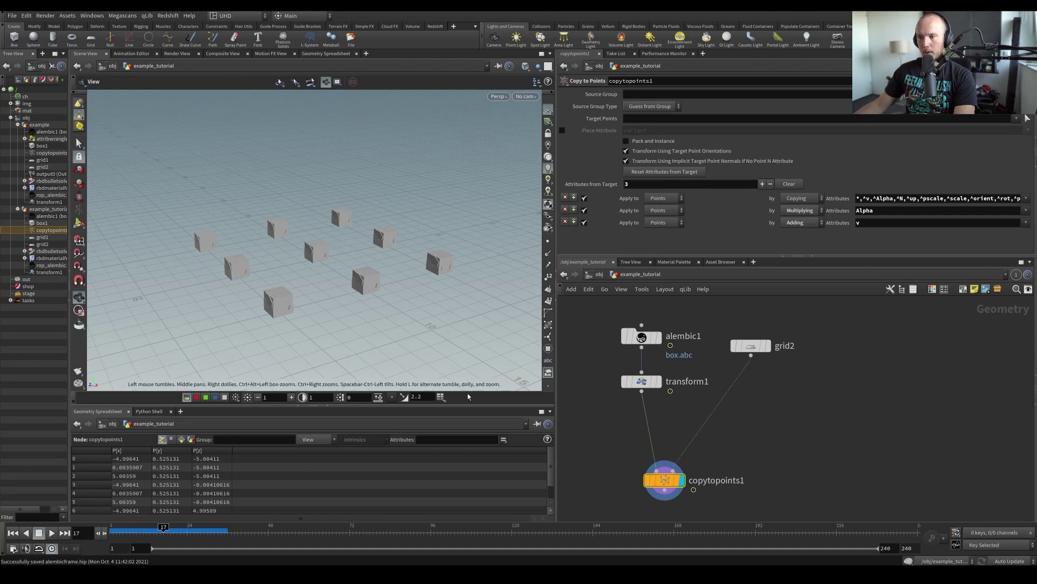
left_click_drag(470, 406, 486, 340)
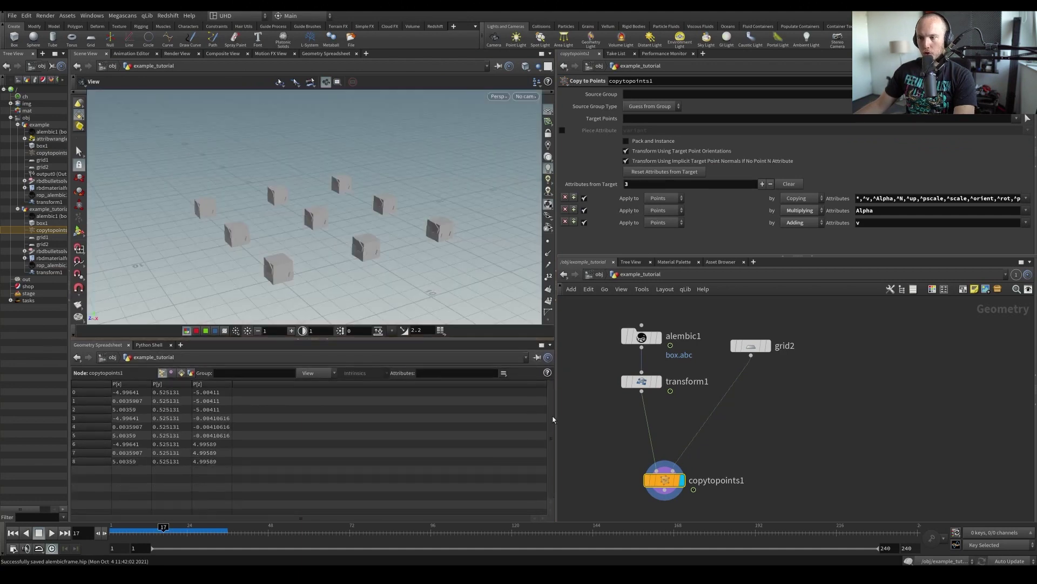
left_click(172, 373)
left_click(182, 373)
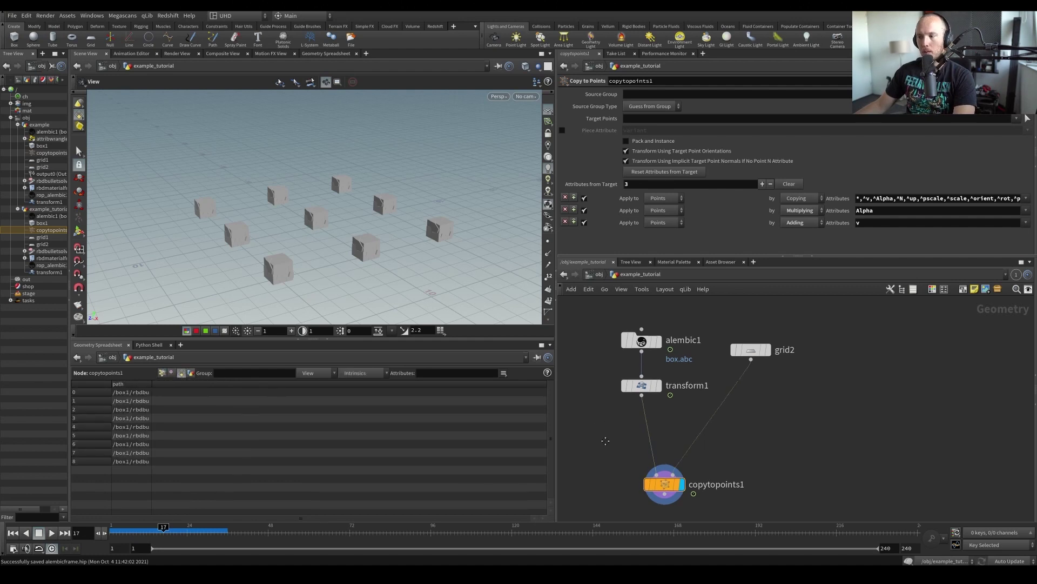
middle_click_drag(612, 410, 608, 434)
key("ctrl+s")
scroll(619, 382, "down", 3)
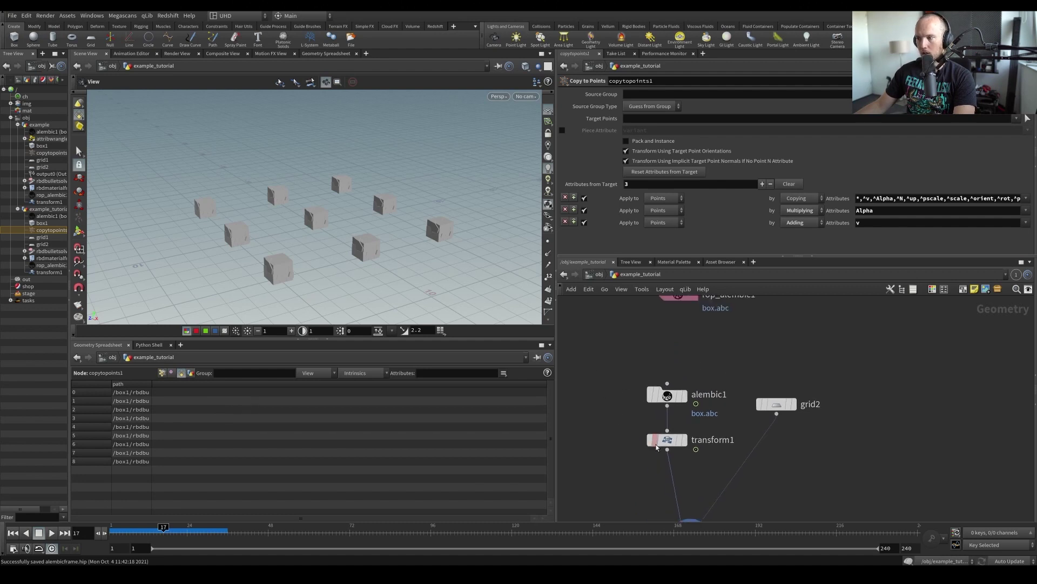
Add a null1 node fed by alembic1 and display it in the viewport
left_click(665, 424)
key("Tab")
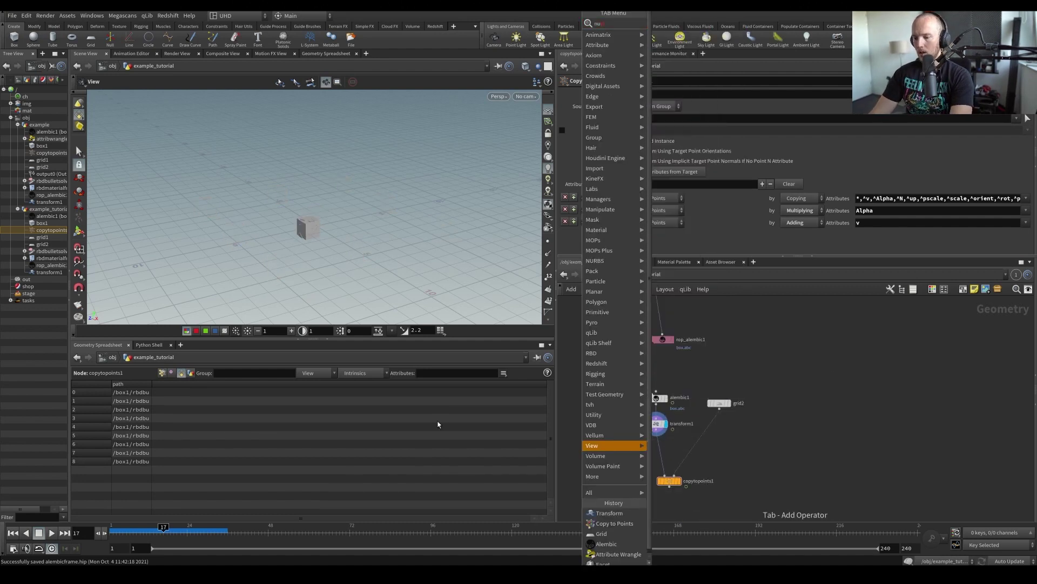
type("nu")
key("Return")
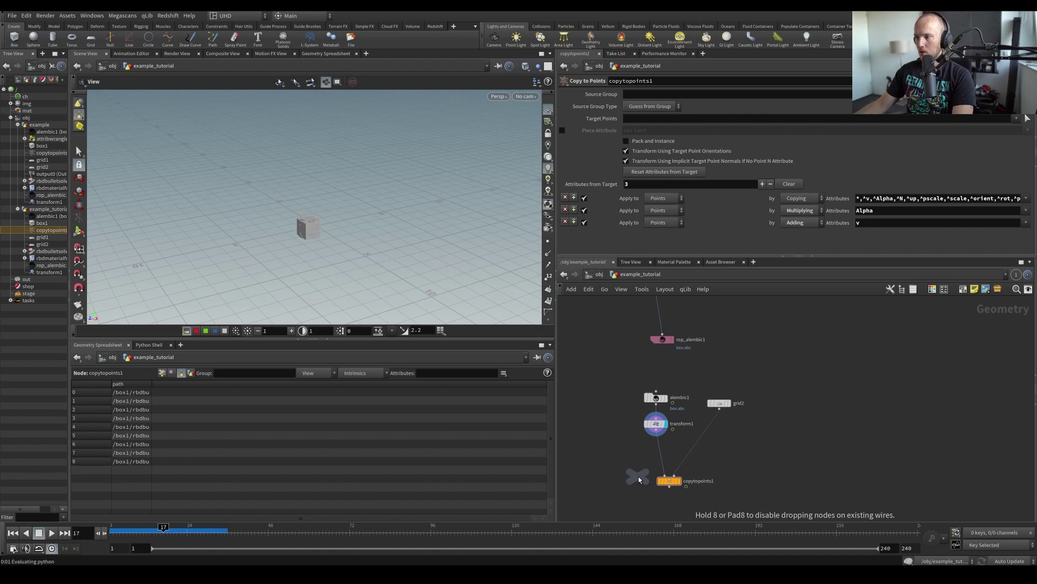
left_click(599, 449)
left_click_drag(653, 409, 599, 439)
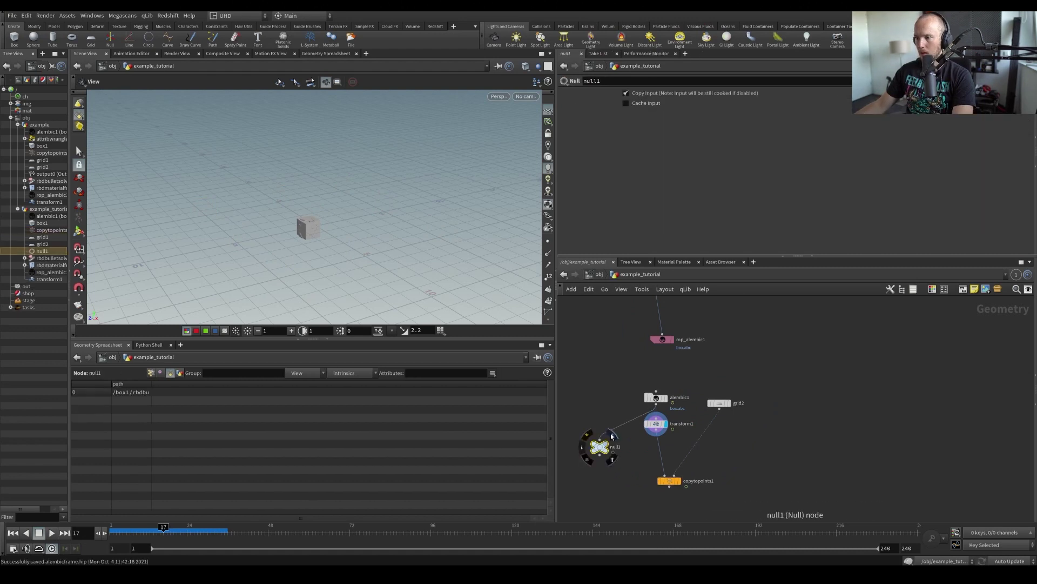
left_click(609, 444)
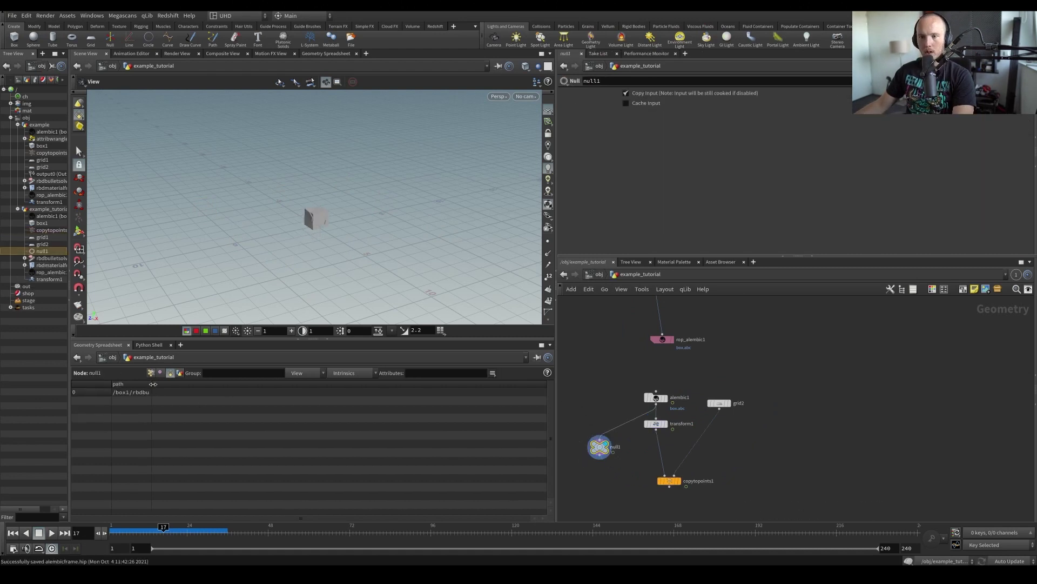
left_click_drag(327, 259, 306, 225)
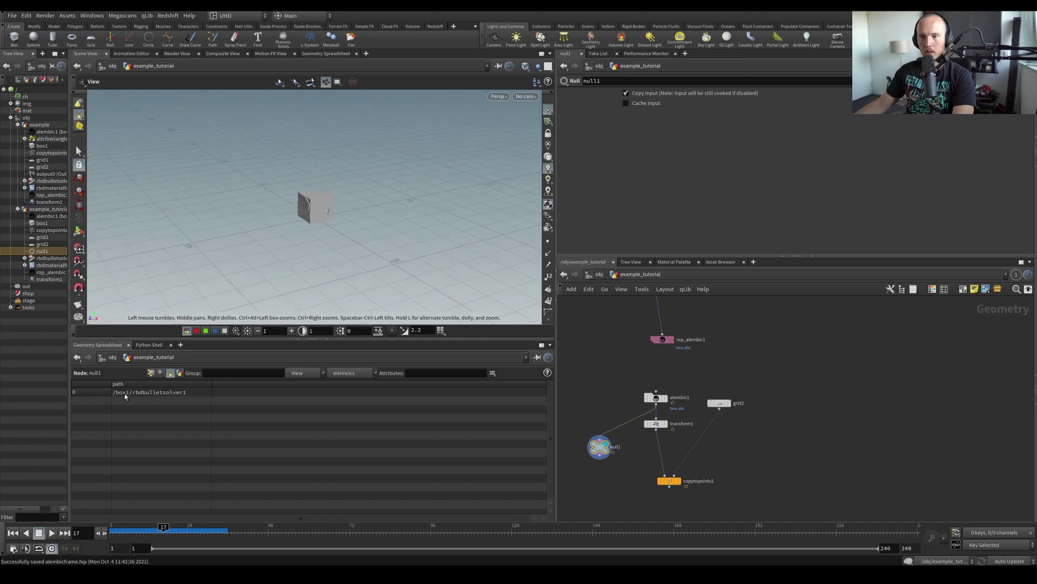
left_click_drag(371, 250, 391, 232)
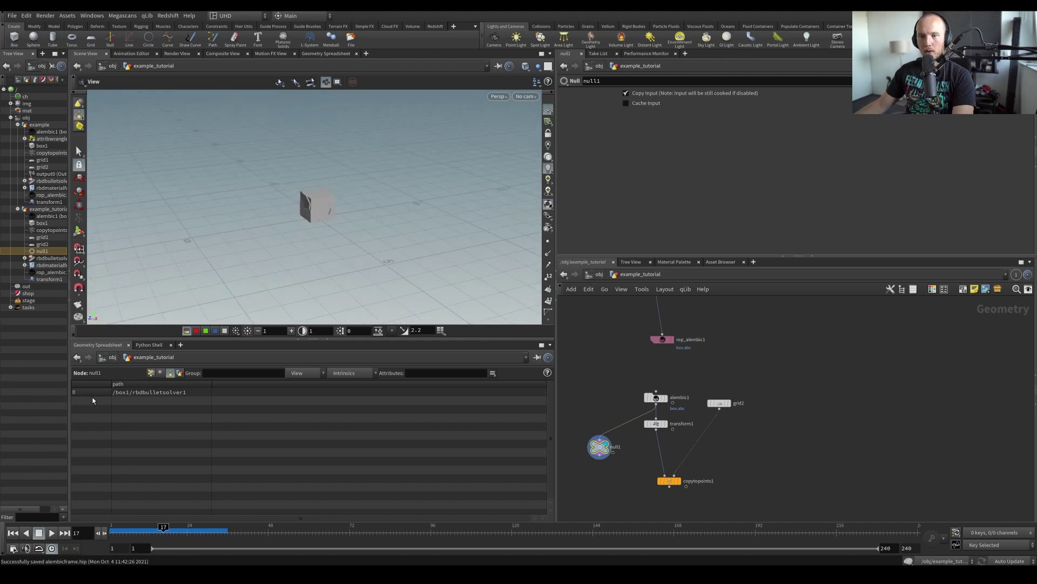
Show all intrinsic columns in the geometry spreadsheet, then hide them again
left_click(342, 373)
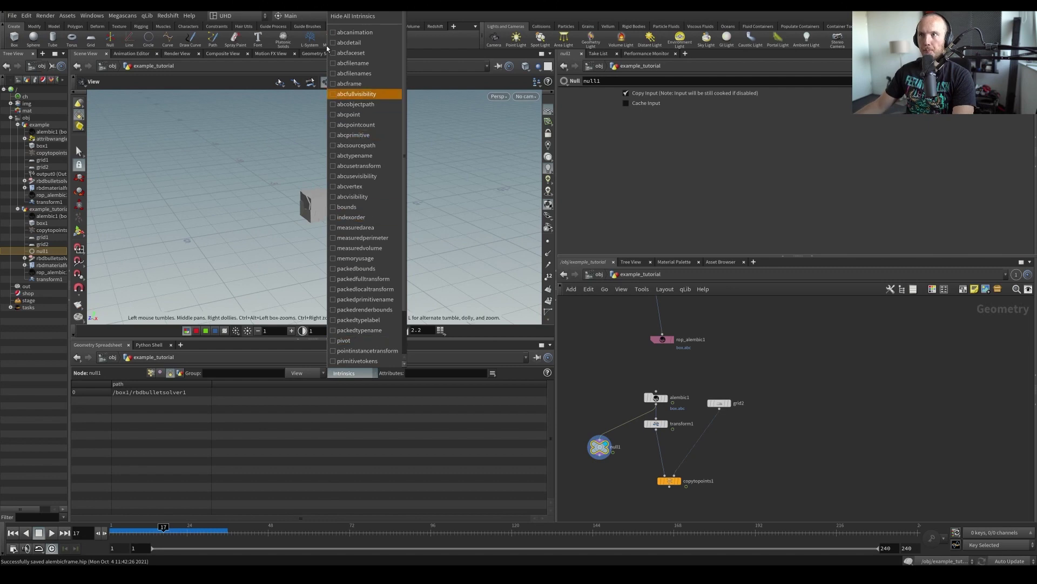
left_click(354, 16)
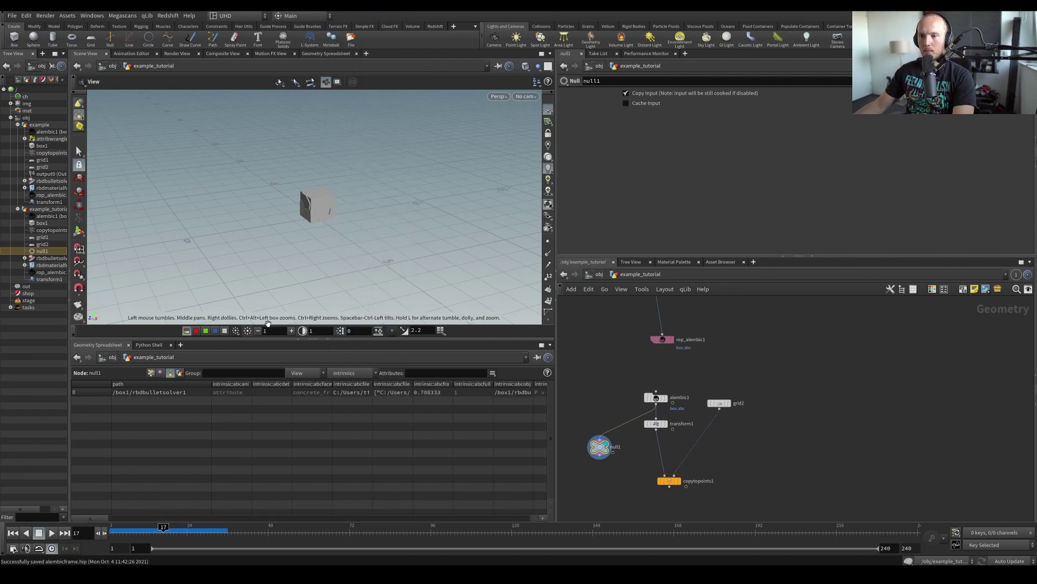
left_click(315, 372)
left_click(343, 373)
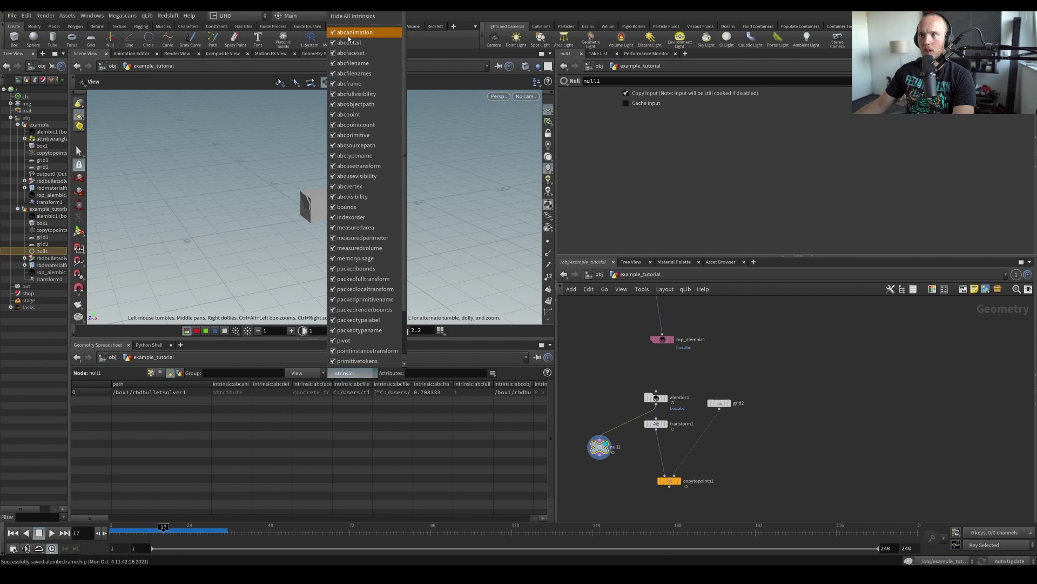
left_click(354, 17)
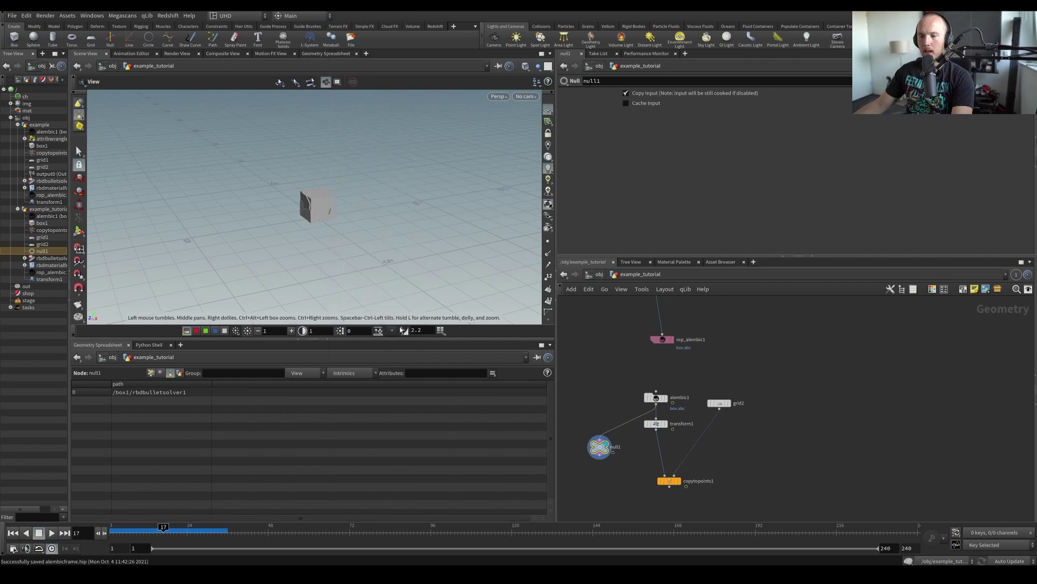
key("F1")
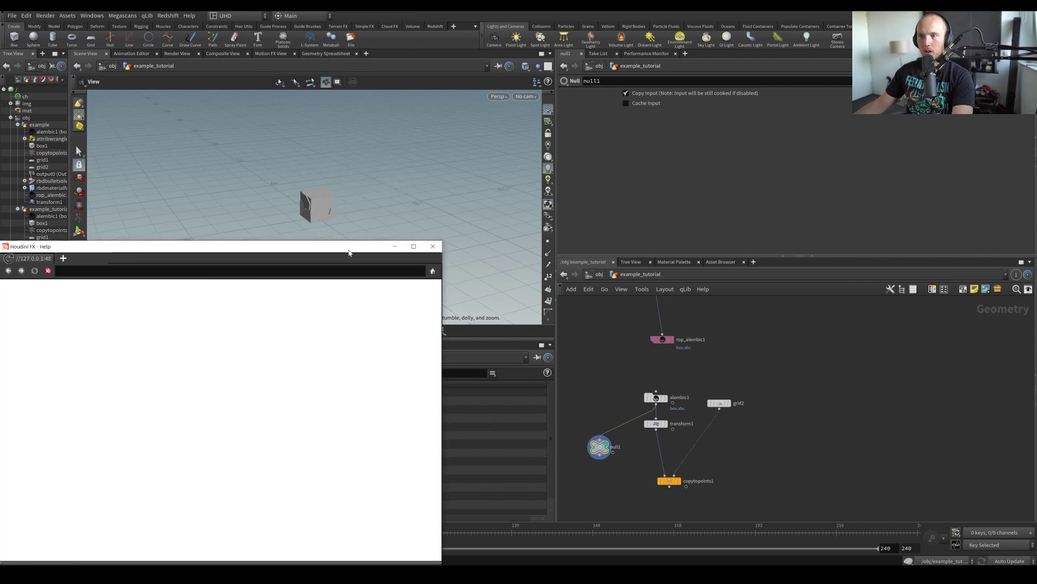
left_click_drag(348, 252, 598, 200)
left_click_drag(494, 201, 692, 181)
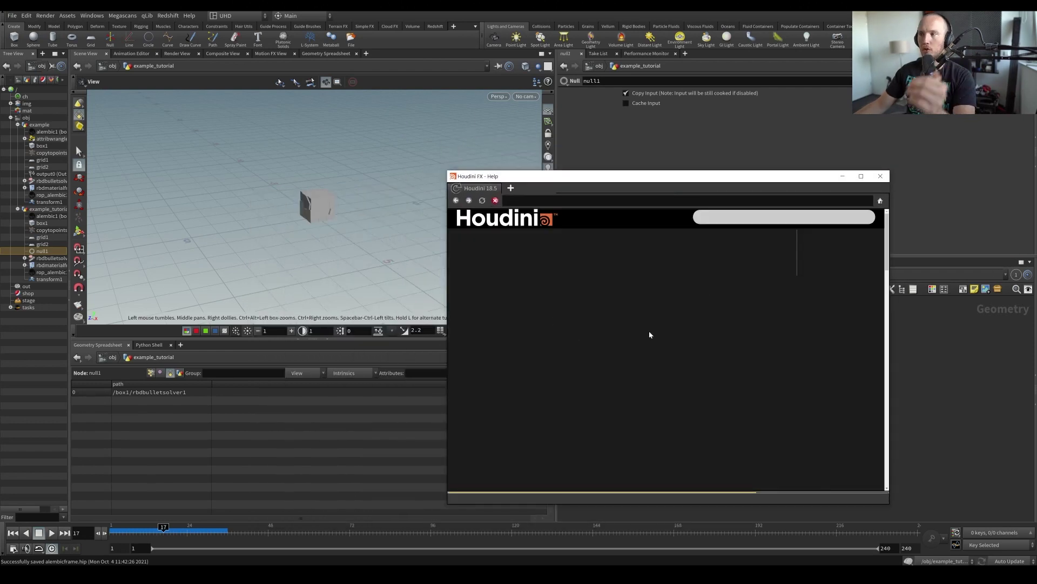
left_click(738, 218)
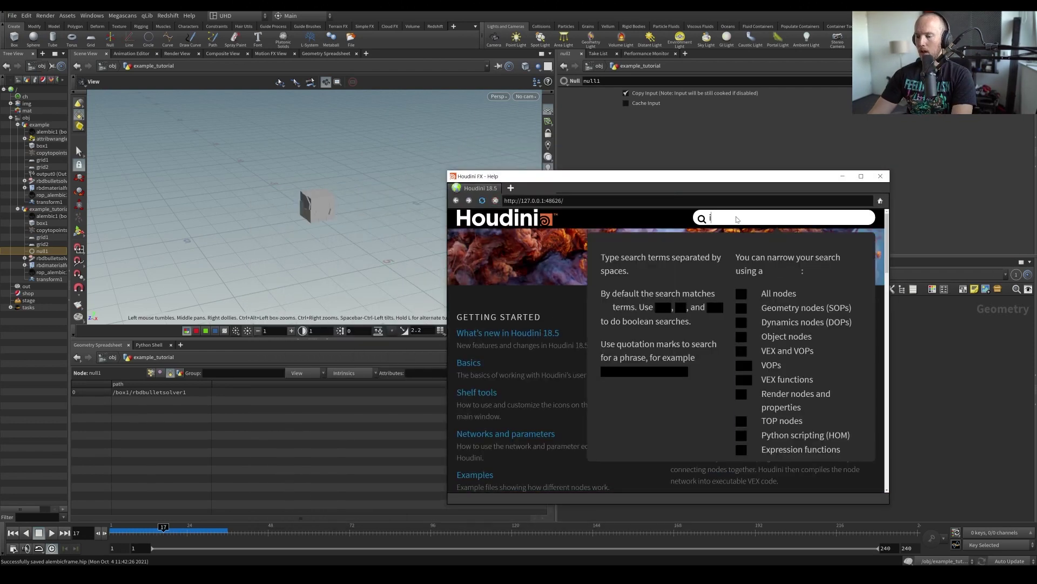
type("intrins")
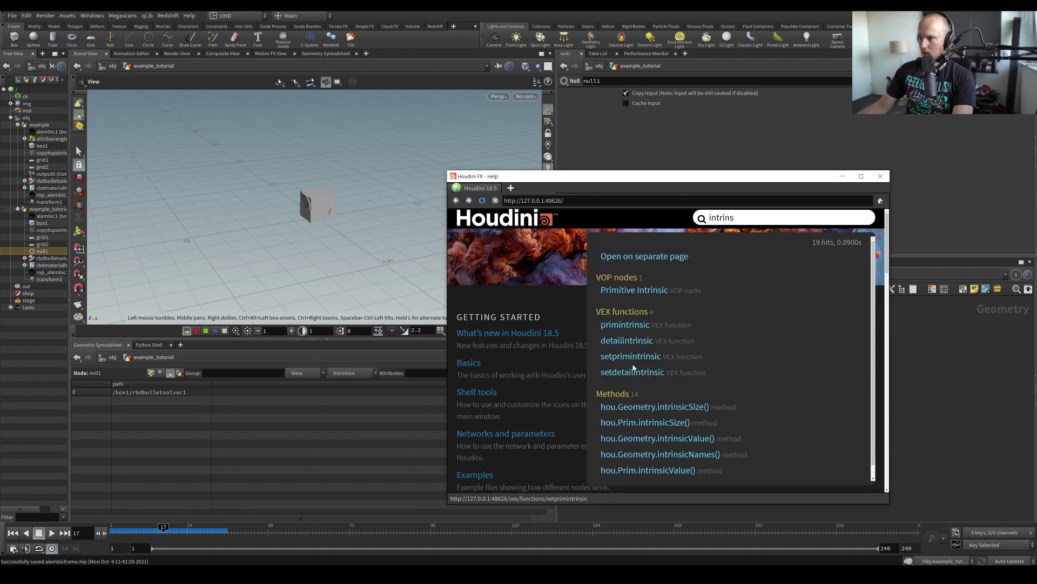
left_click(625, 326)
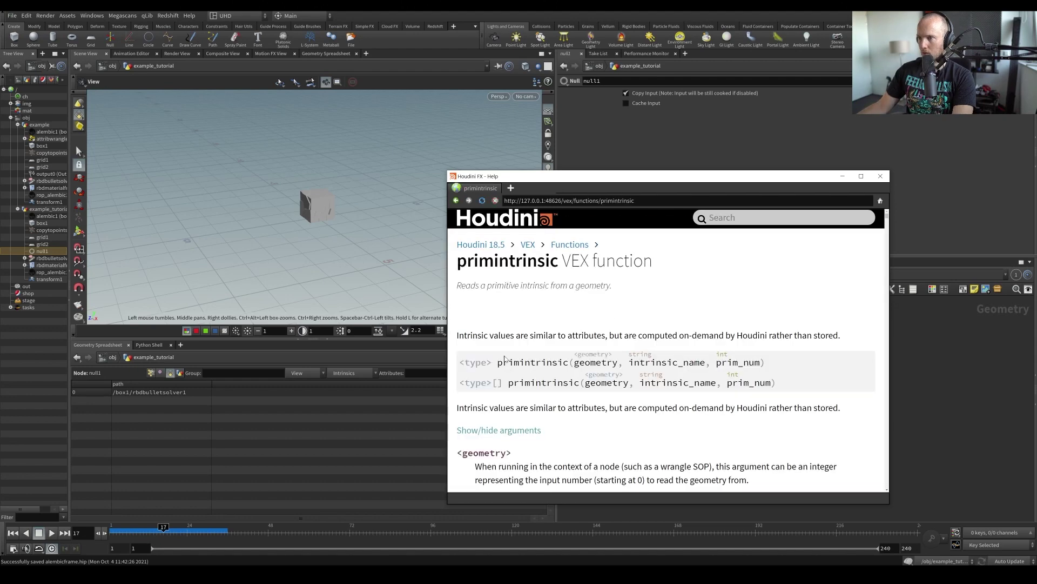
left_click_drag(455, 339, 639, 343)
left_click_drag(763, 339, 760, 343)
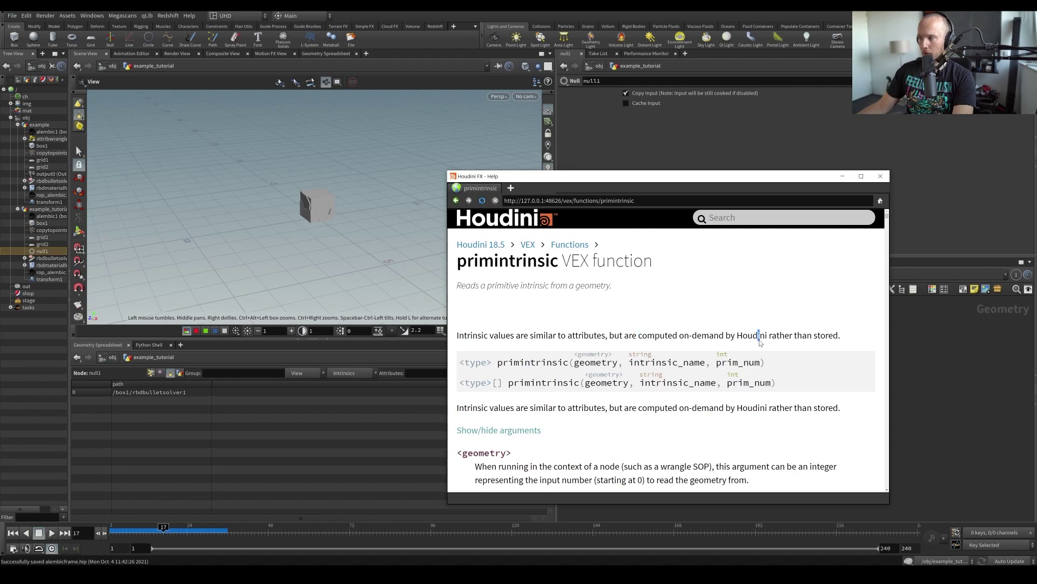
left_click(843, 176)
scroll(725, 427, "up", 3)
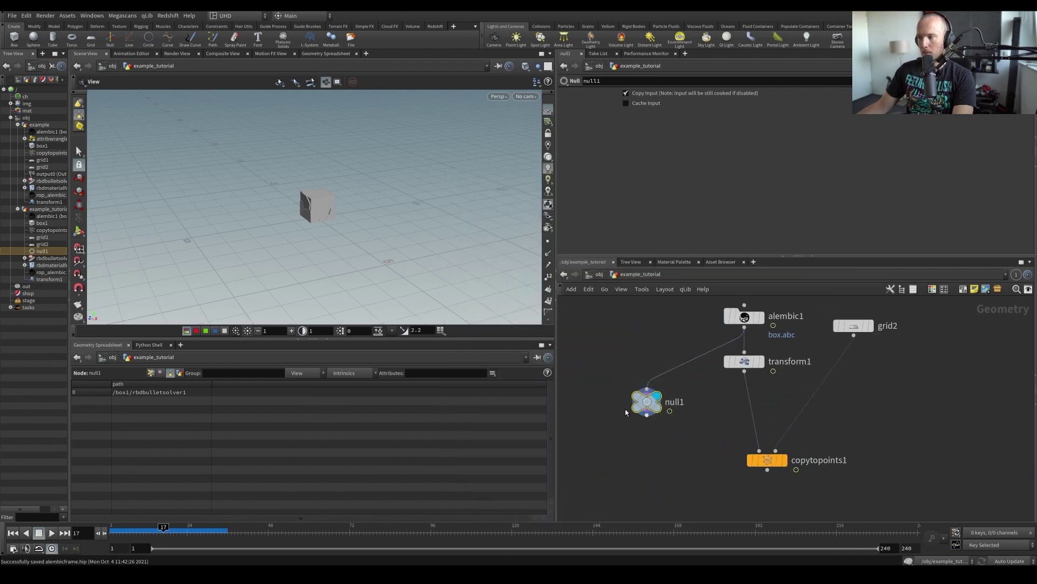
Add the abcframe intrinsic column to null1's spreadsheet and widen it to read the name
left_click(343, 373)
scroll(393, 227, "down", 2)
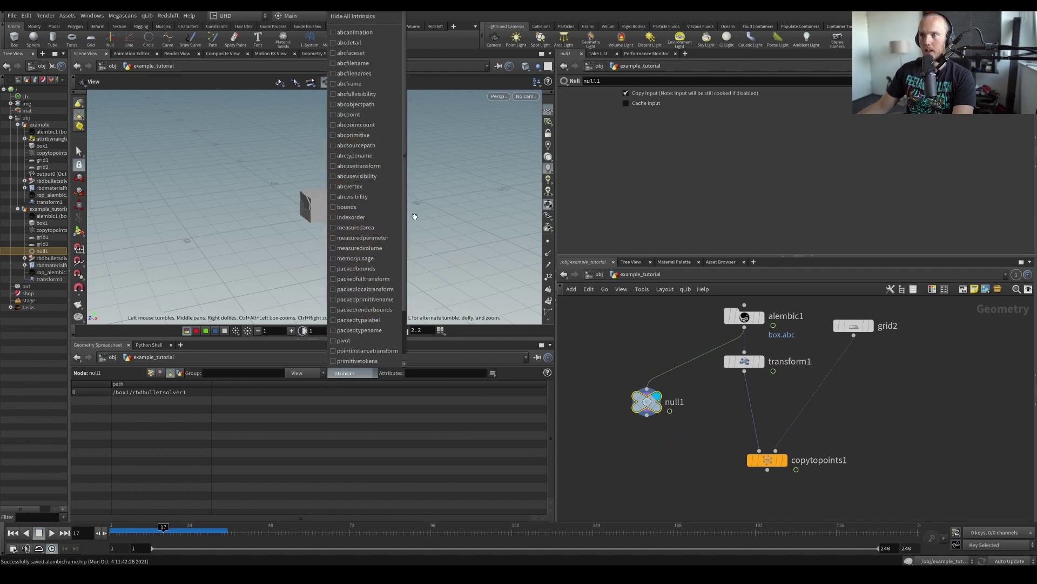
scroll(400, 205, "down", 2)
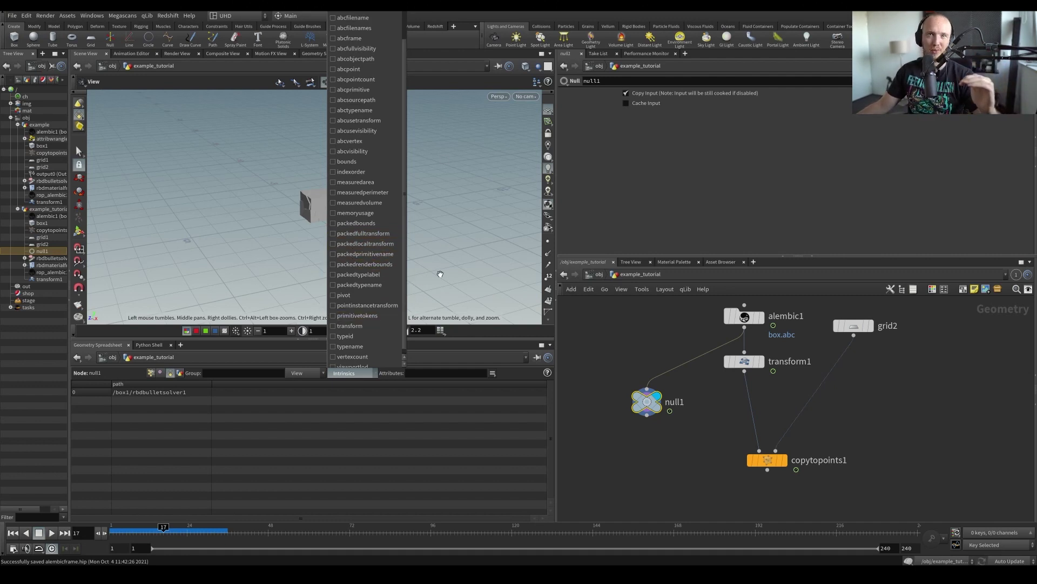
scroll(378, 276, "down", 1)
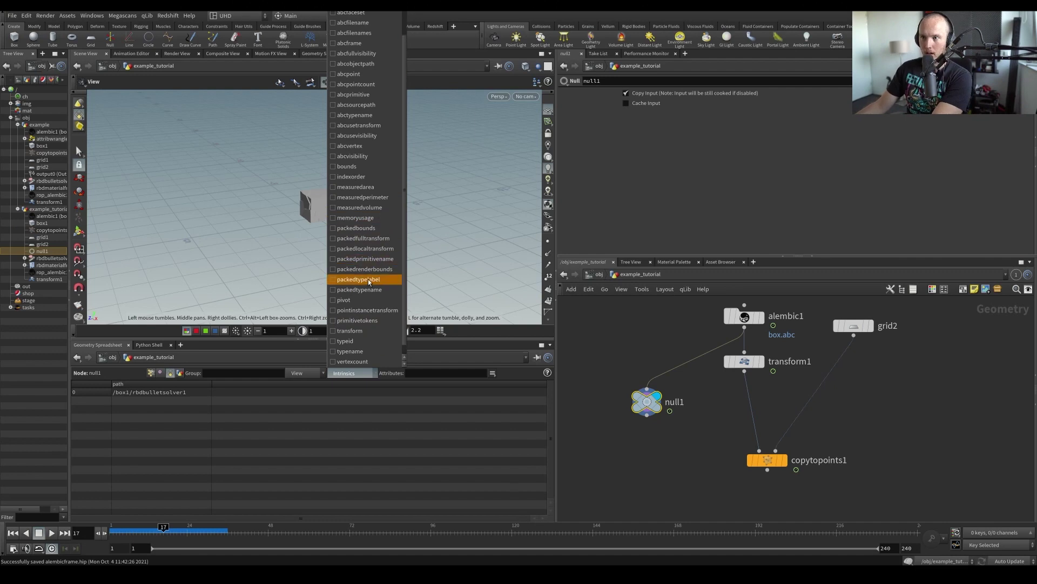
scroll(388, 214, "up", 3)
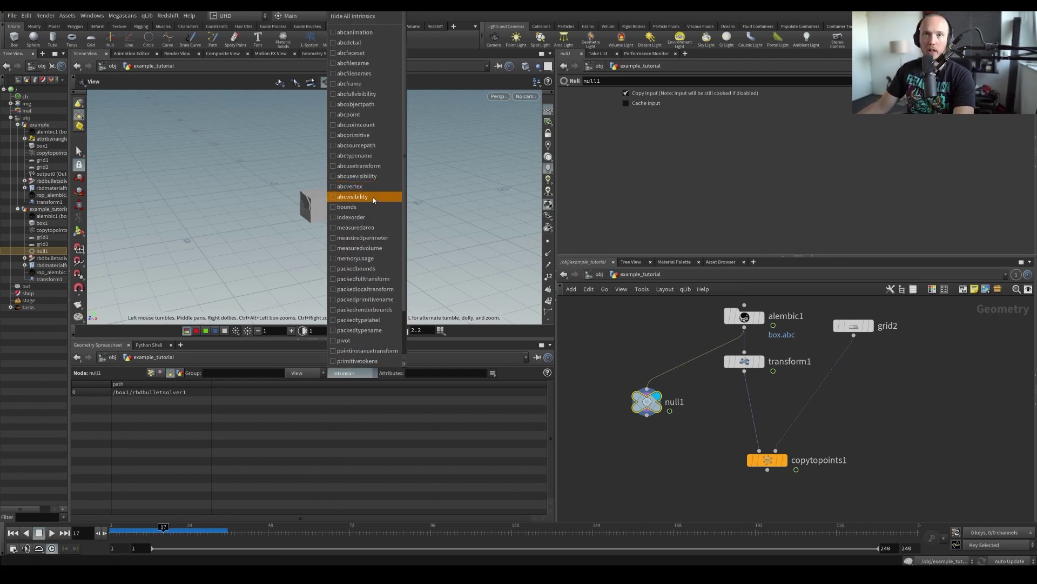
scroll(362, 291, "down", 1)
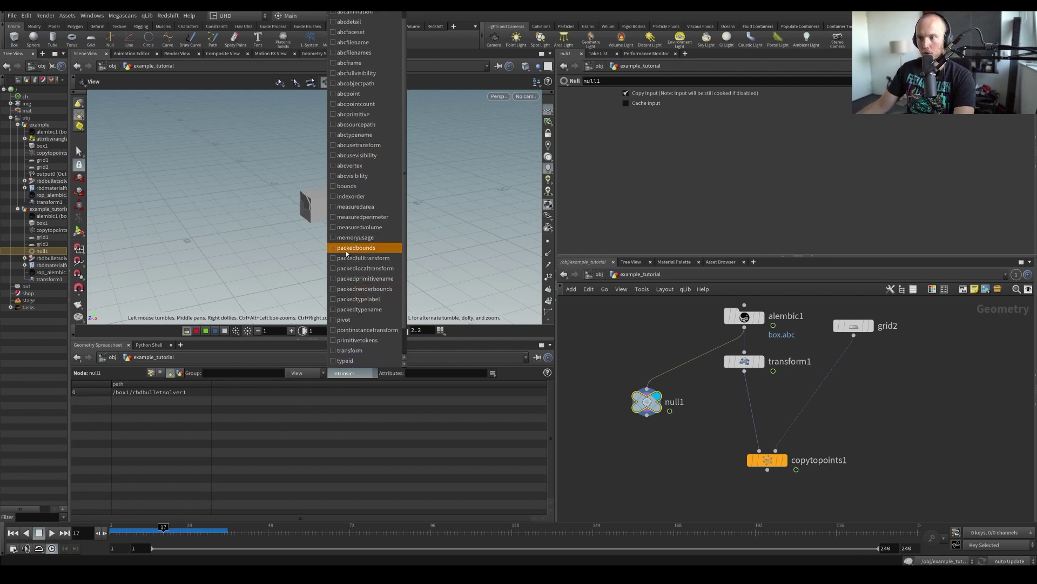
scroll(348, 243, "up", 1)
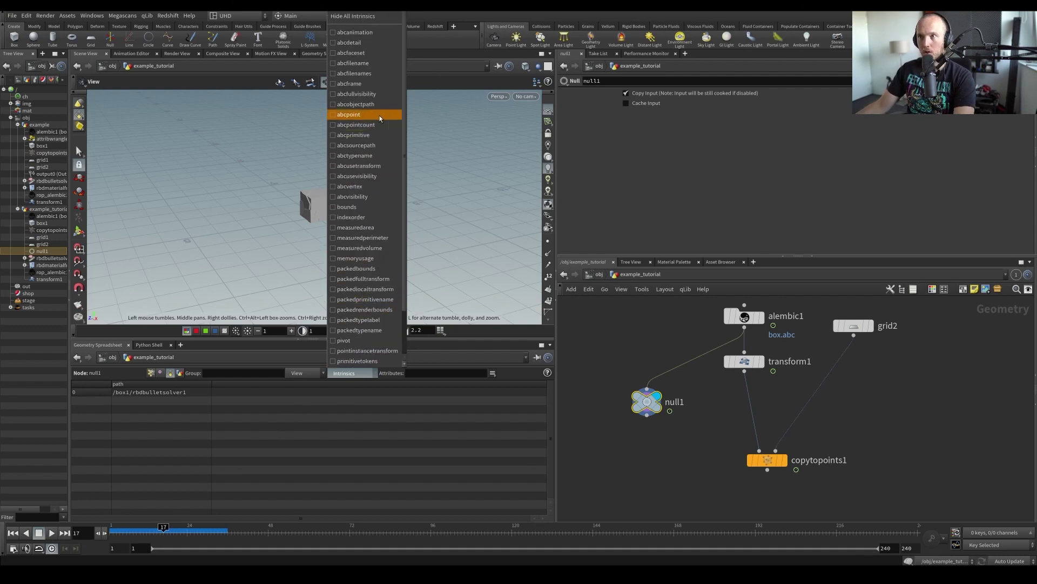
left_click(349, 85)
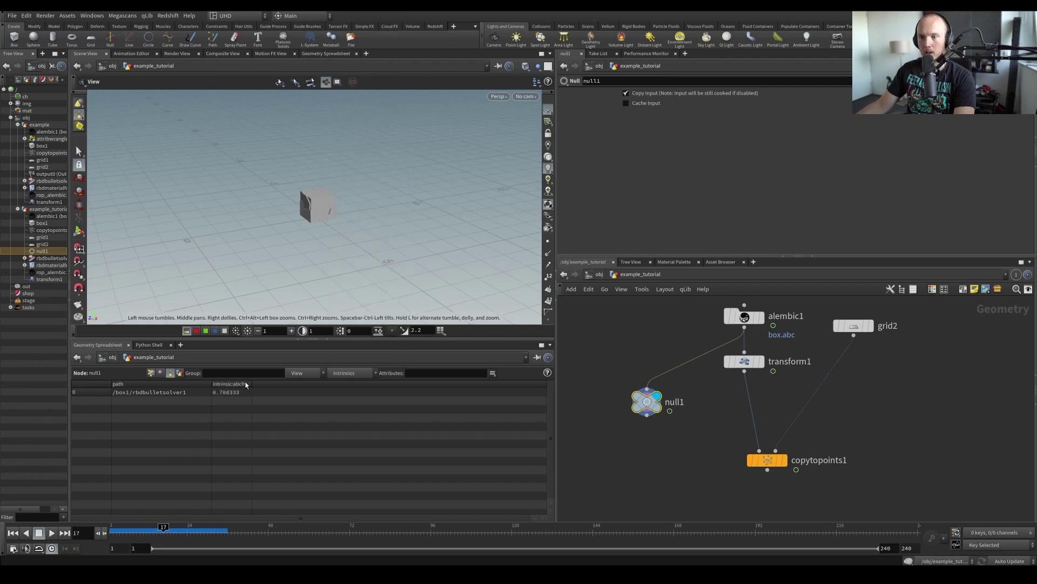
left_click_drag(251, 383, 304, 385)
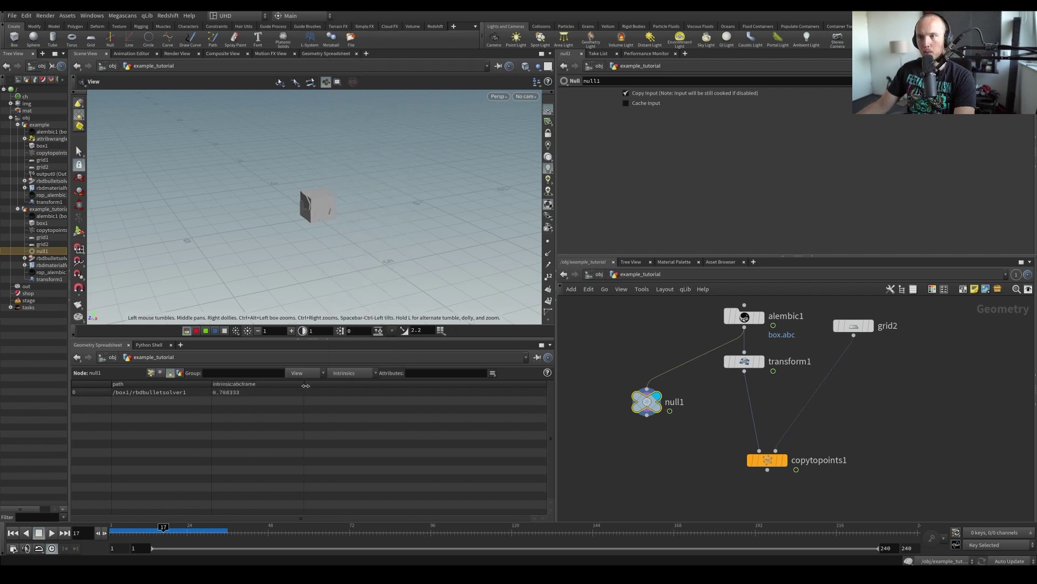
left_click_drag(323, 239, 322, 234)
Scrub the timeline to frame 25, where abcframe reads 1.04167
left_click_drag(131, 529, 191, 528)
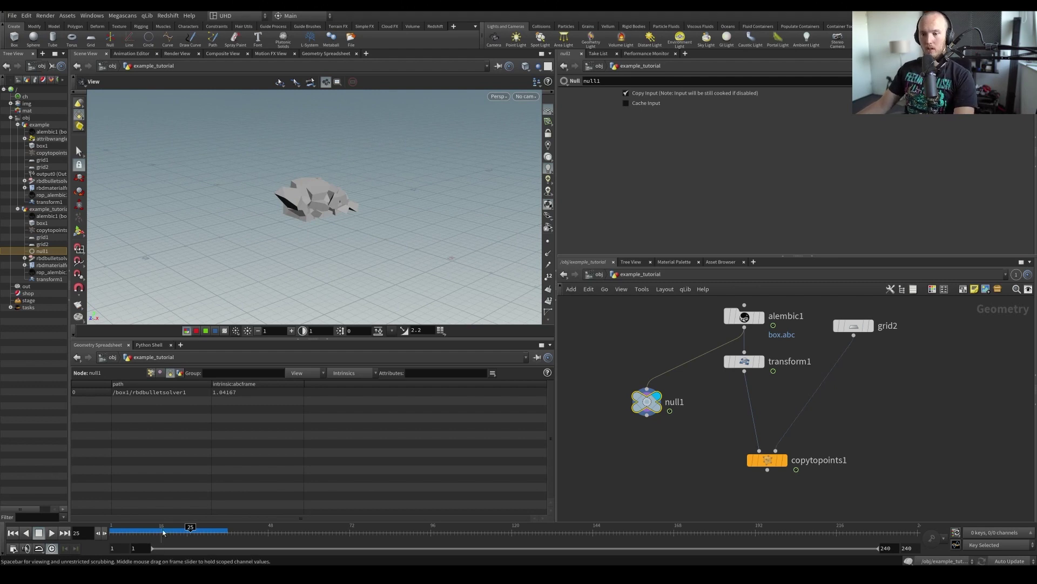
mouse_move(190, 530)
left_mouse_down()
mouse_move(113, 529)
mouse_move(254, 520)
mouse_move(191, 530)
left_mouse_up()
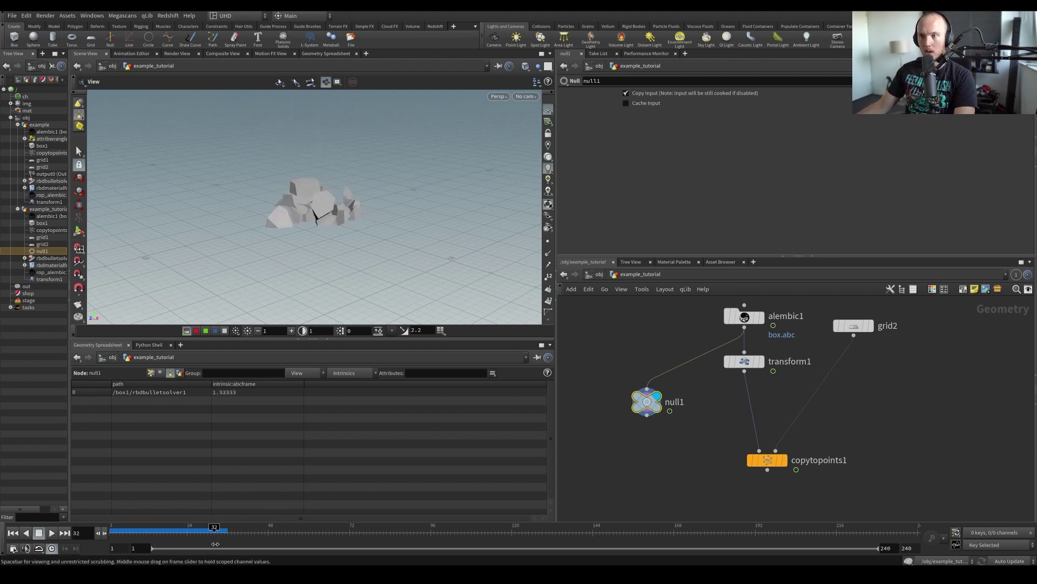
middle_click_drag(623, 447, 623, 409)
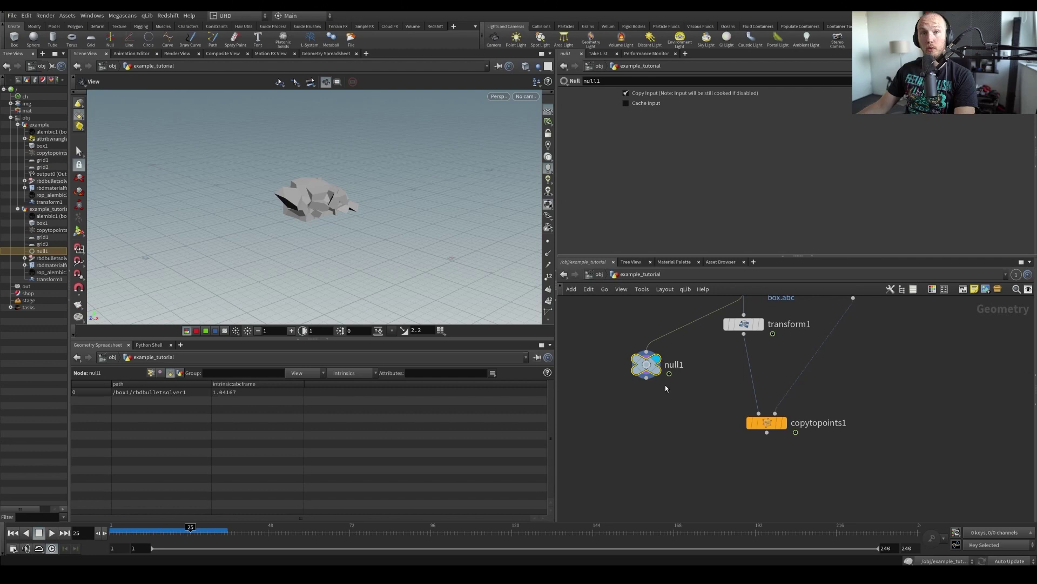
Add an Attribute Wrangle below null1 and save the scene
key("Tab")
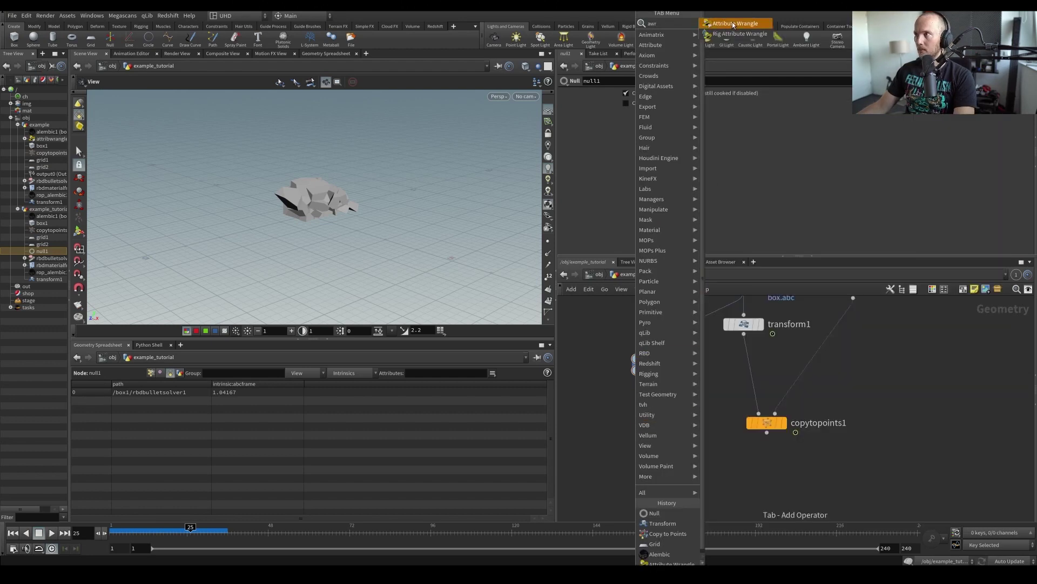
left_click(694, 270)
left_click(660, 427)
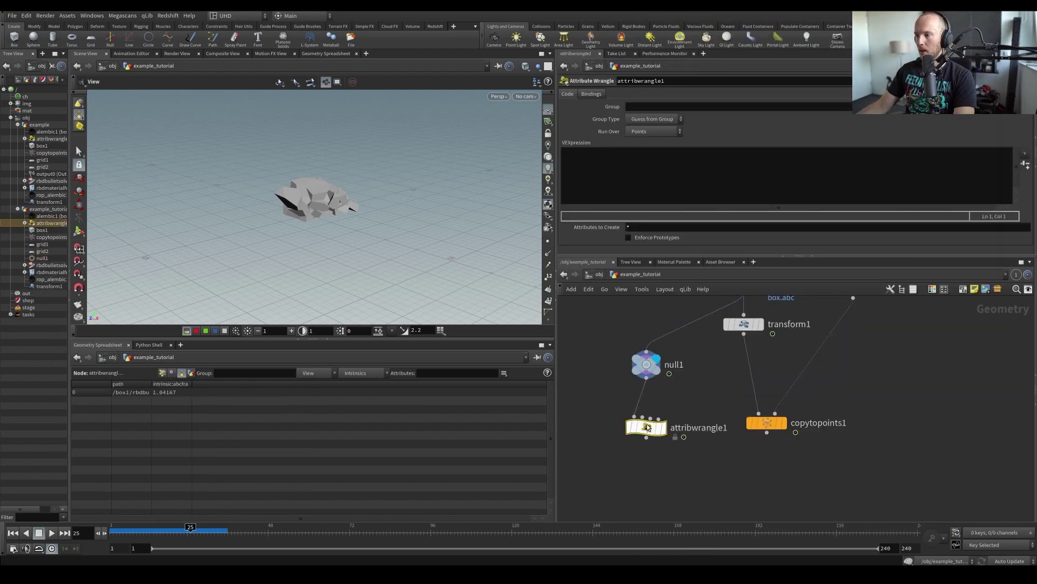
mouse_move(668, 408)
key("ctrl+s")
Set the wrangle to run over Primitives and show Points in the spreadsheet
left_click(654, 131)
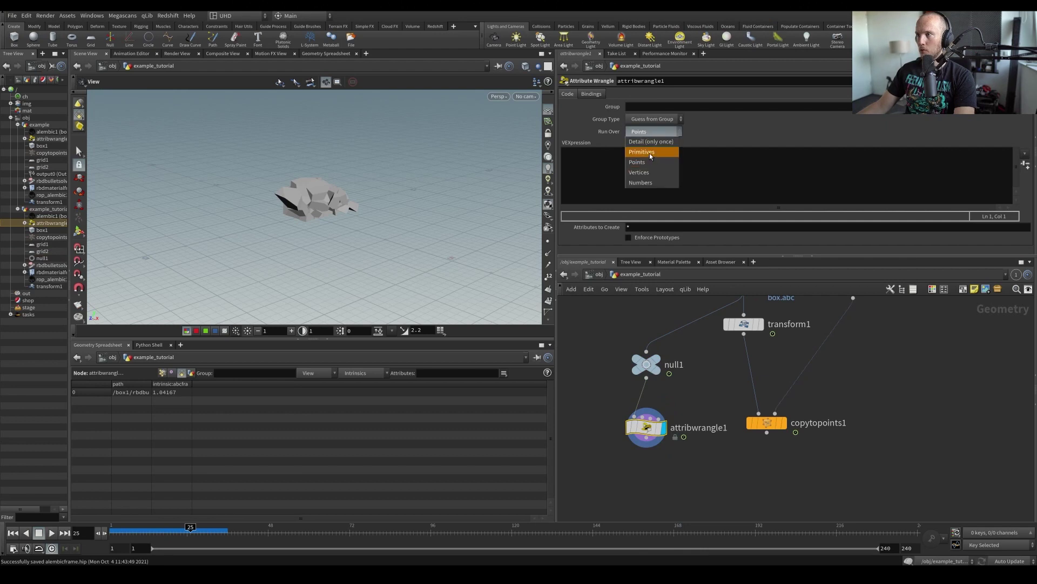
left_click(648, 147)
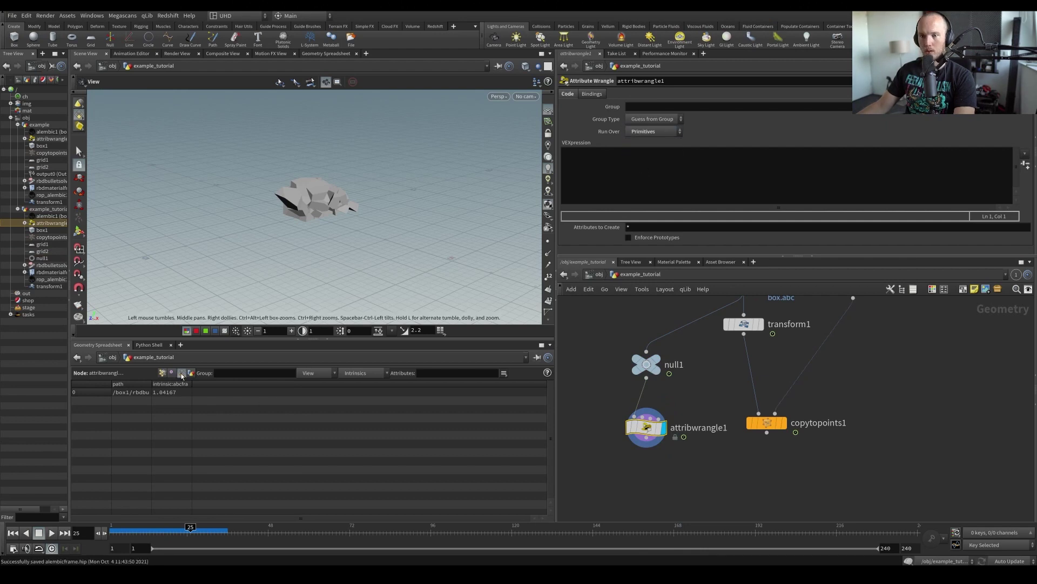
left_click(163, 373)
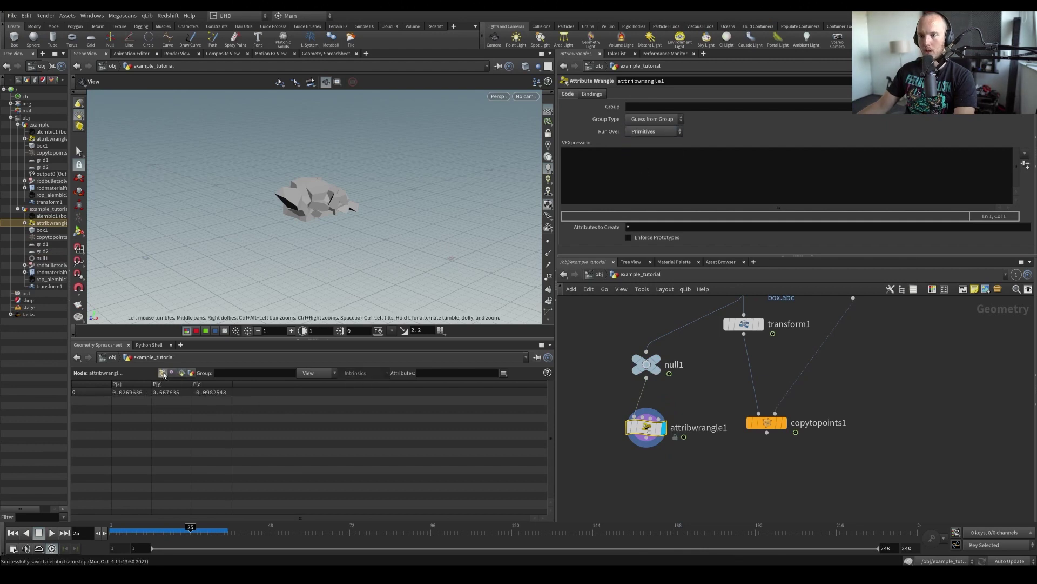
Show Primitives in the spreadsheet and begin the wrangle code with setprimintrinsic(
left_click(182, 373)
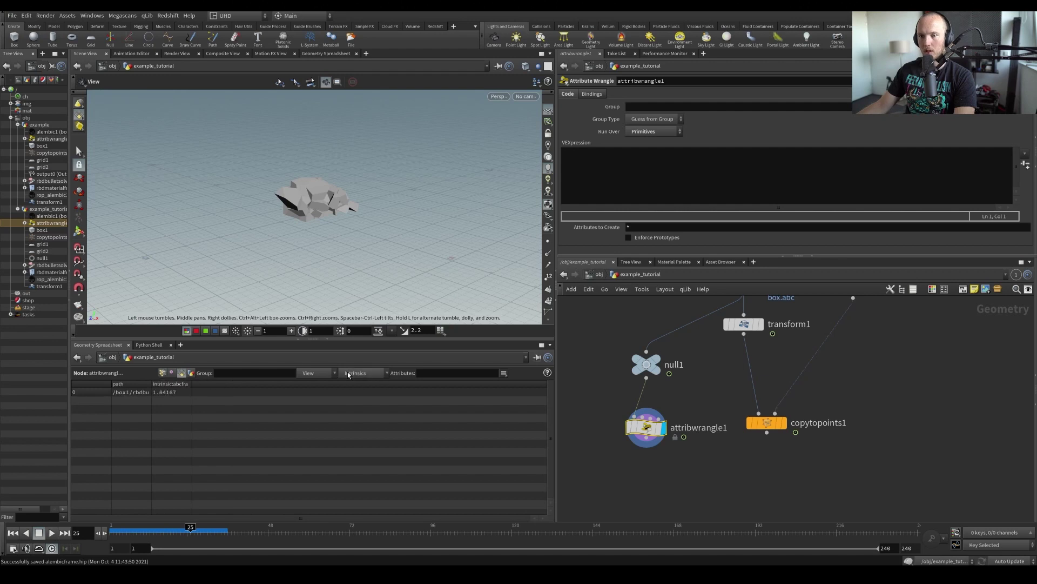
left_click(633, 166)
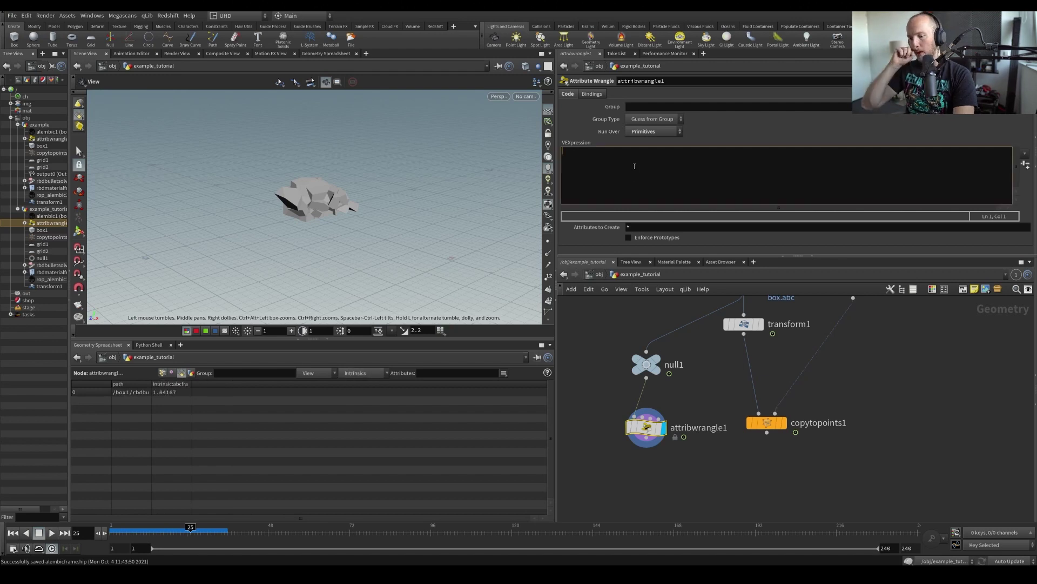
type("se")
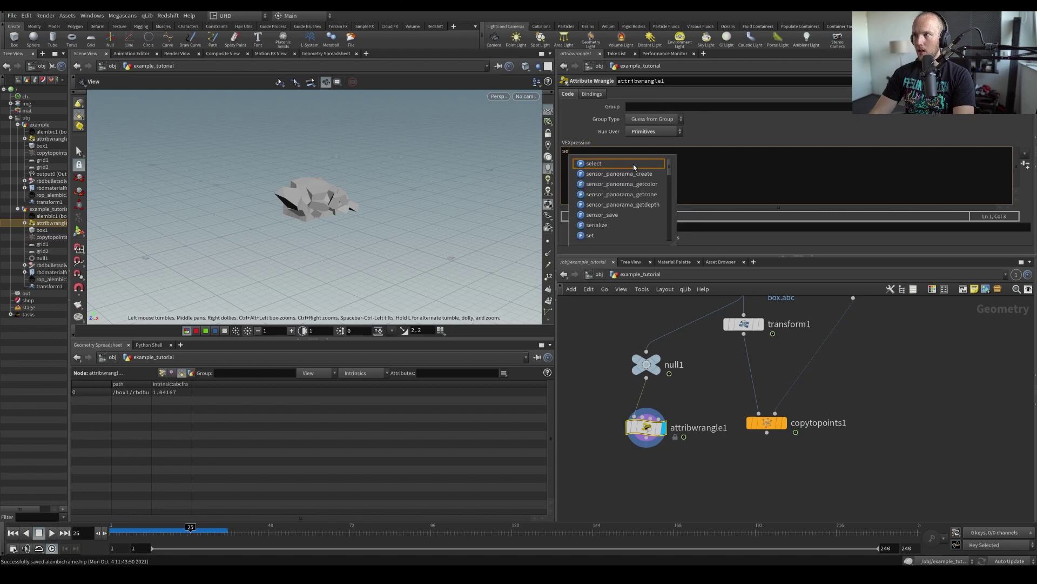
type("tprimi")
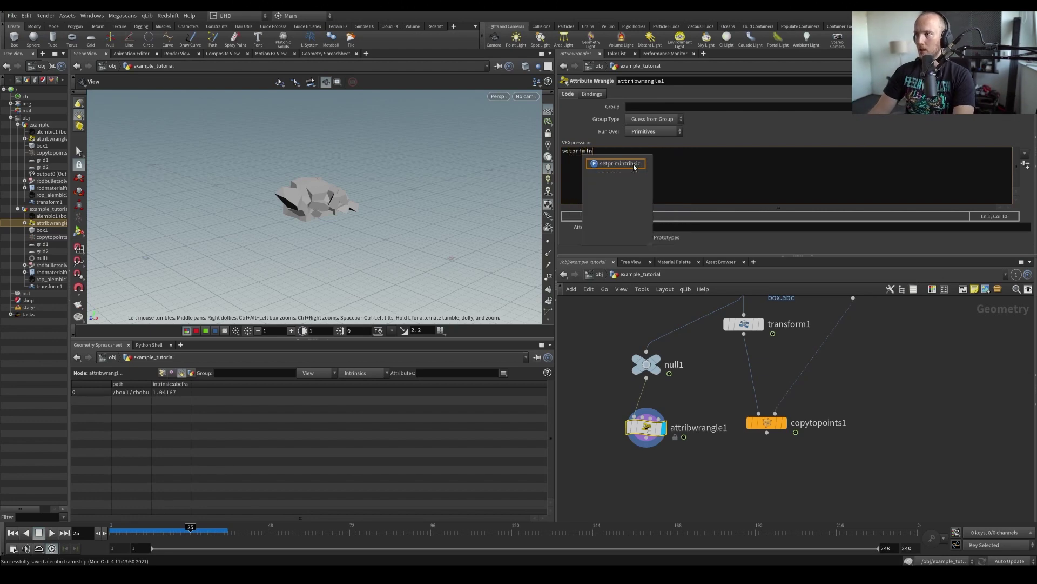
type("n")
left_click(634, 167)
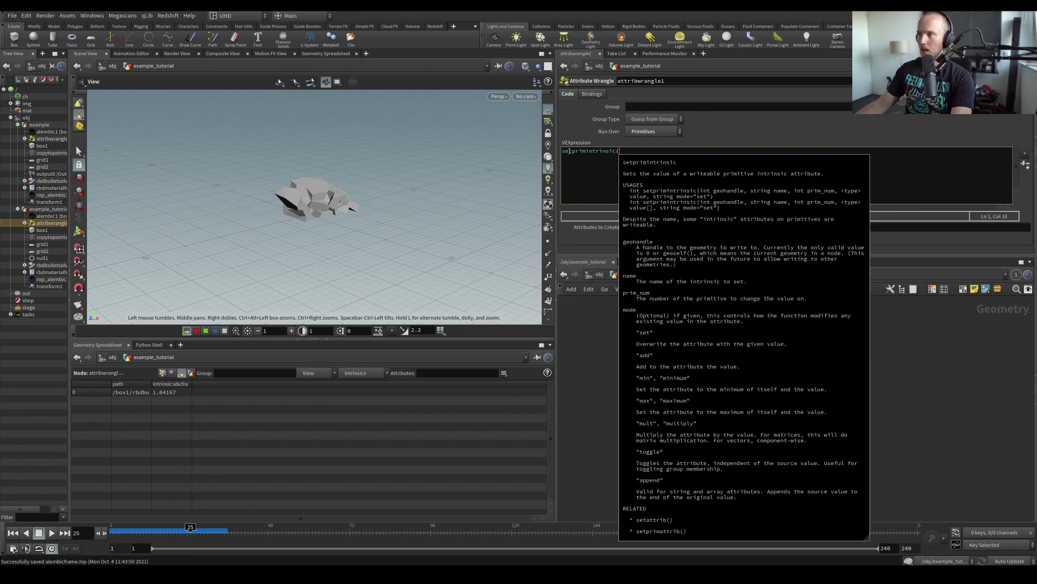
left_click(582, 166)
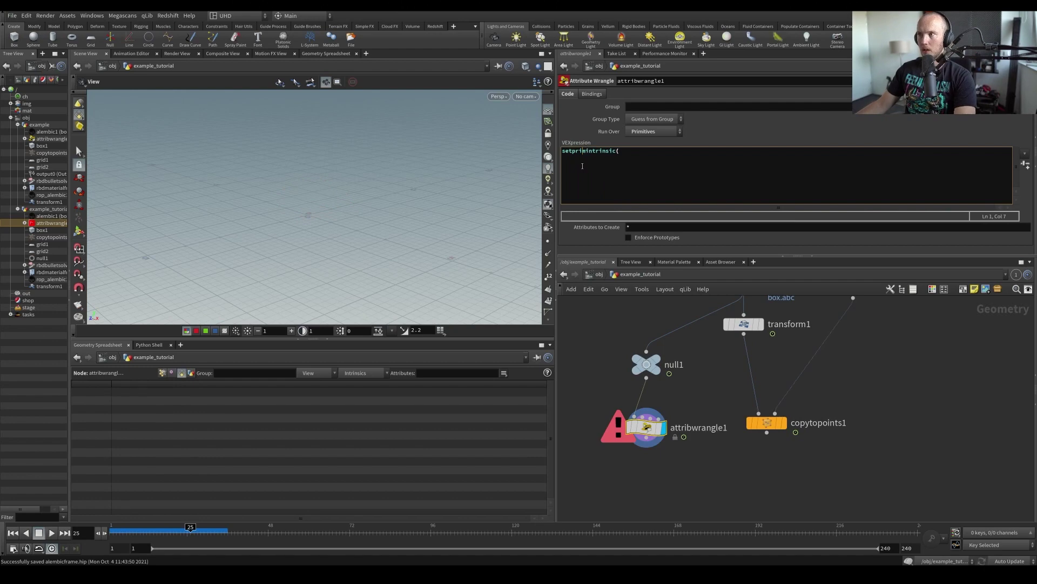
Open the setprimintrinsic help page for reference and enter 0, as the first argument
key("F1")
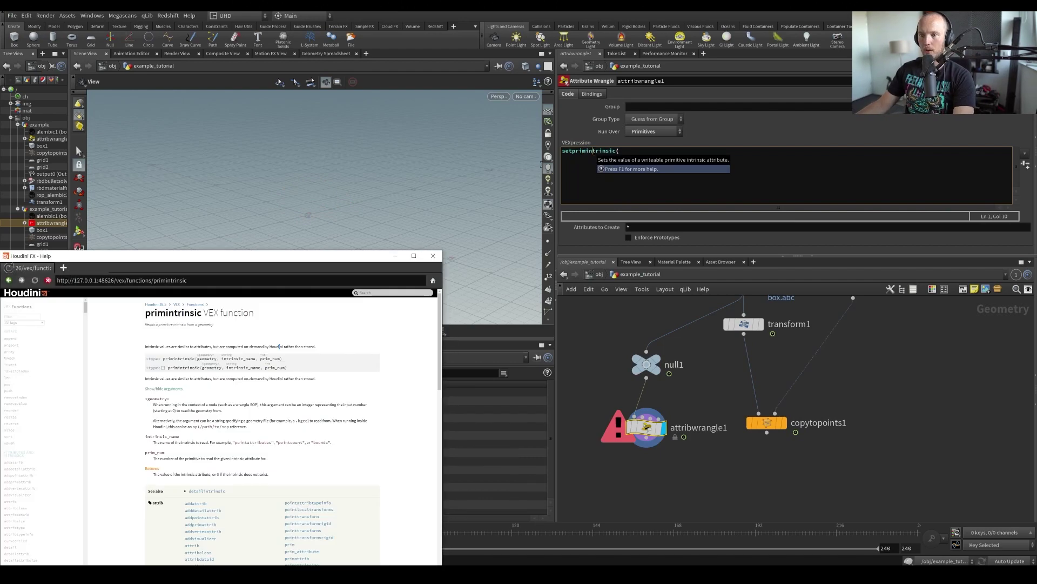
left_click_drag(206, 261, 309, 157)
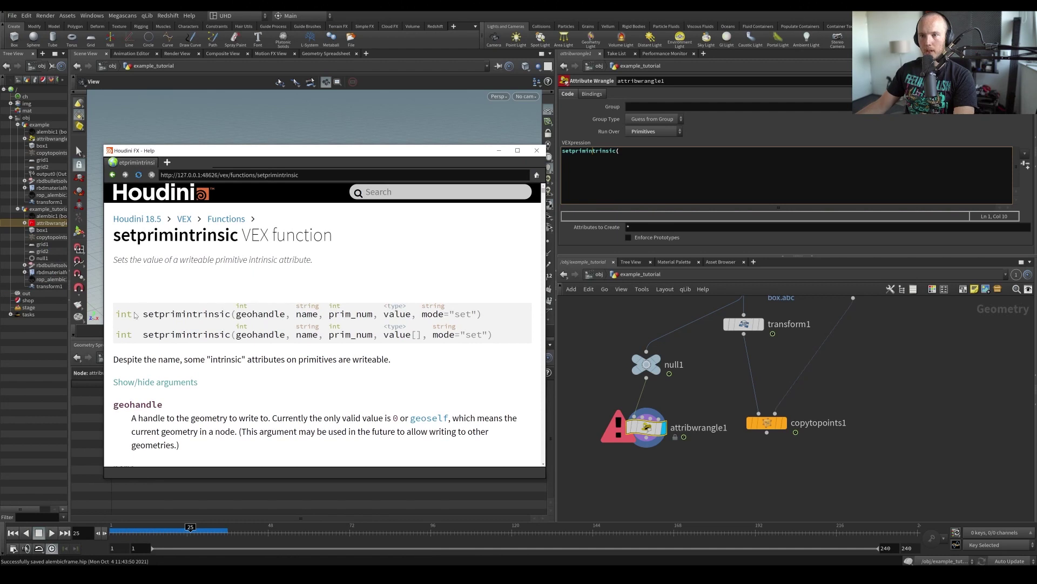
left_click_drag(143, 319, 209, 316)
left_click(270, 319)
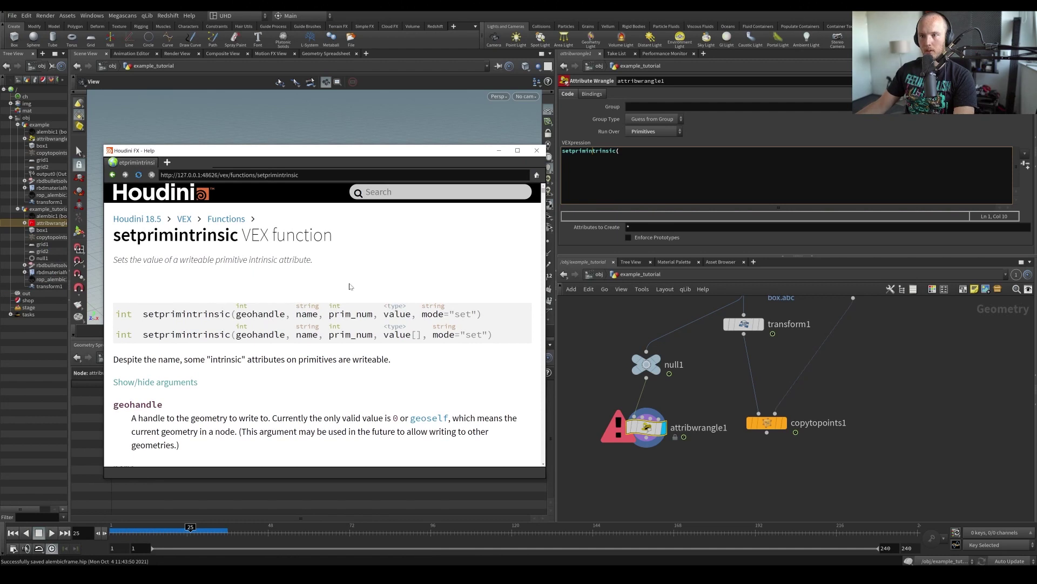
left_click(638, 174)
type("0,")
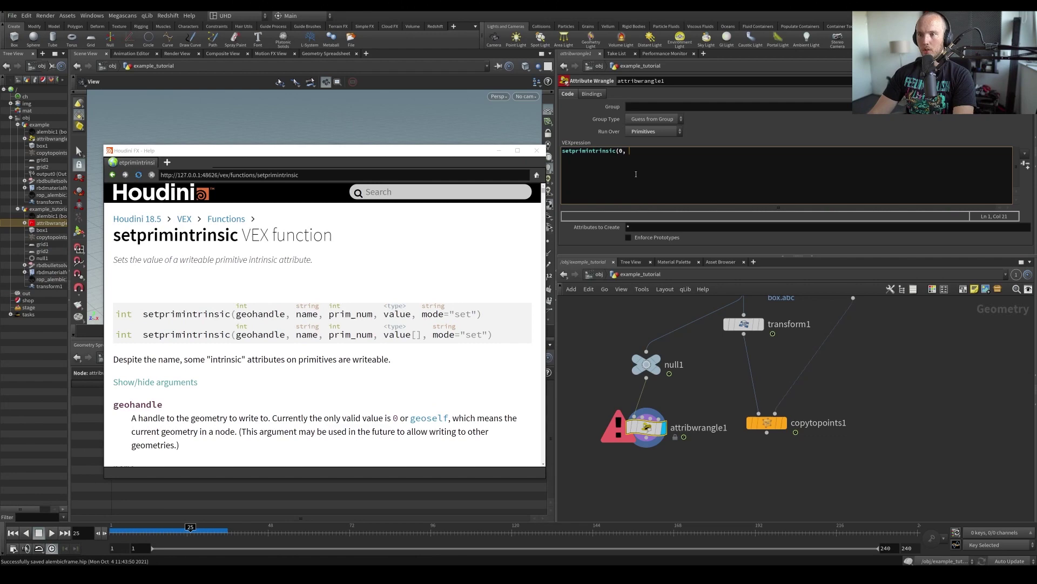
Show null1's abcframe intrinsic column in the spreadsheet, then return to attribwrangle1
left_click_drag(370, 150, 345, 410)
left_click(363, 373)
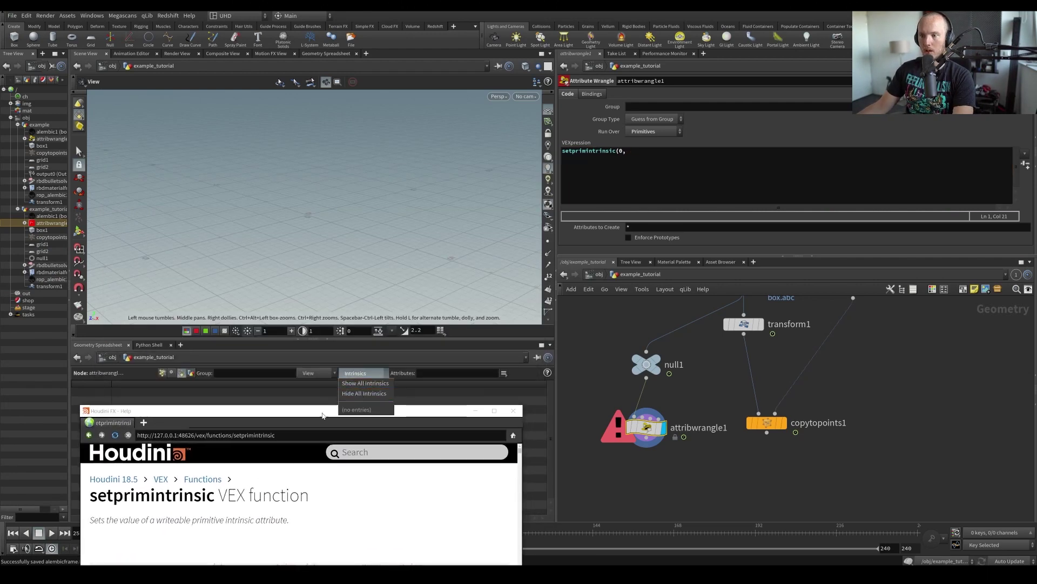
left_click(650, 363)
left_click(648, 364)
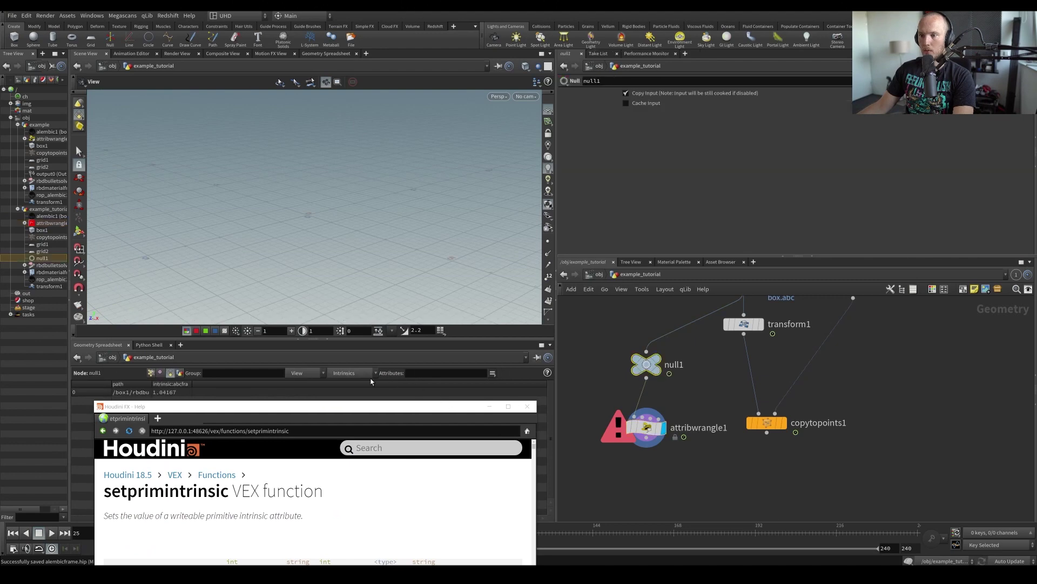
left_click(357, 373)
left_click(363, 92)
left_click_drag(268, 408, 228, 223)
left_click(604, 415)
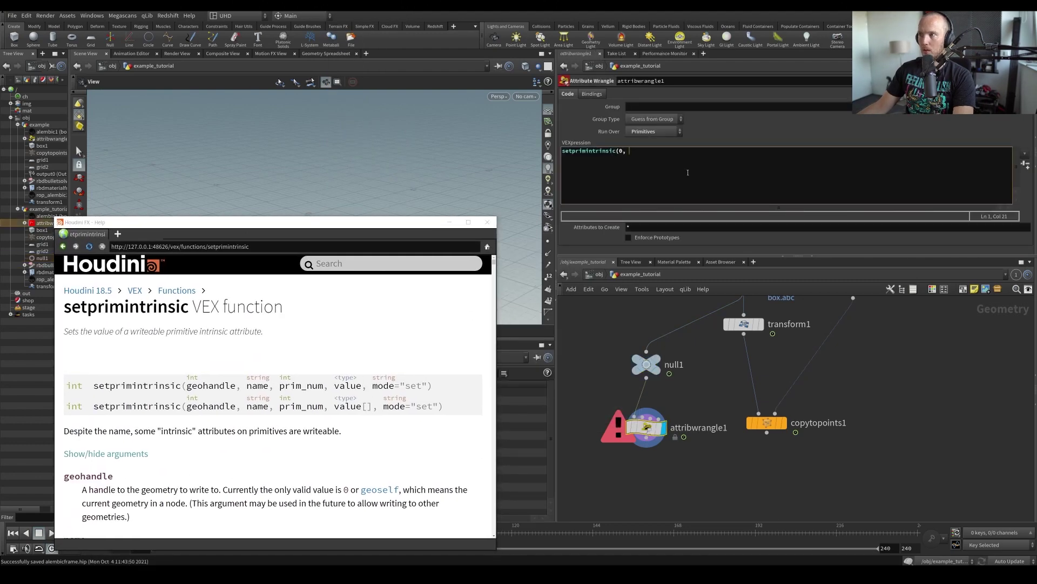
type("abcframe\", 0,")
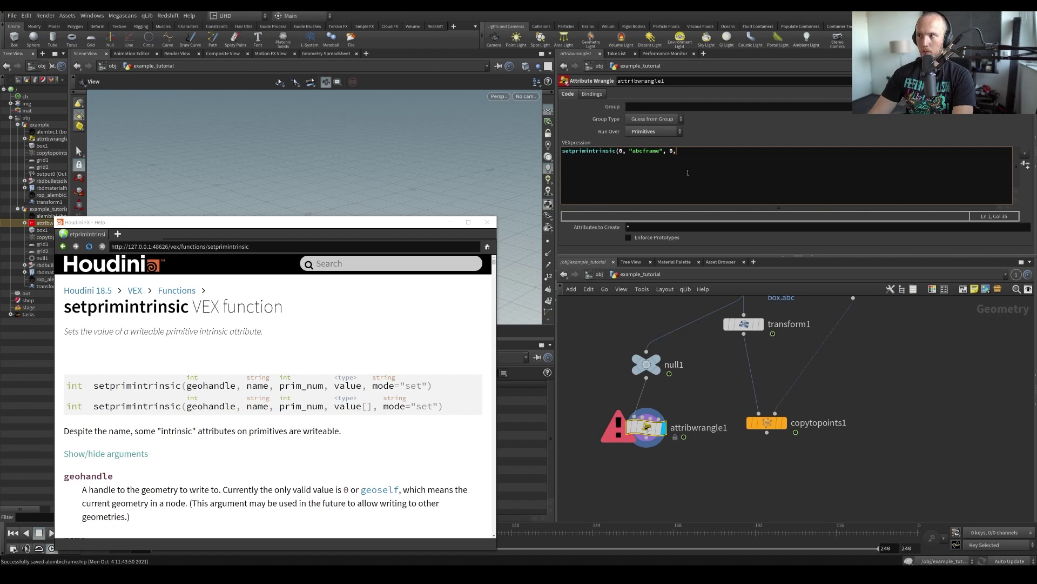
type("@ptnum")
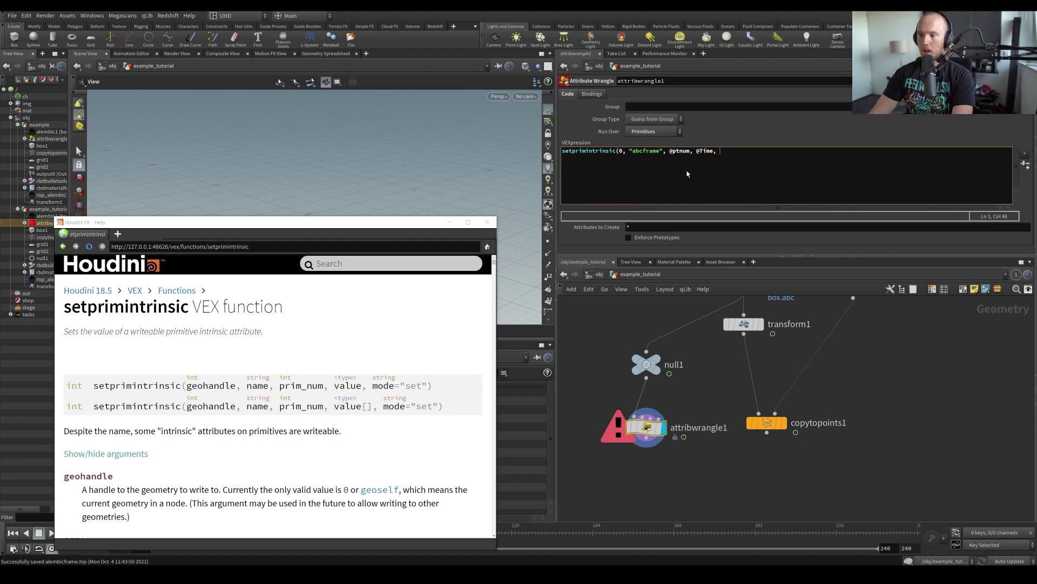
type("t\");")
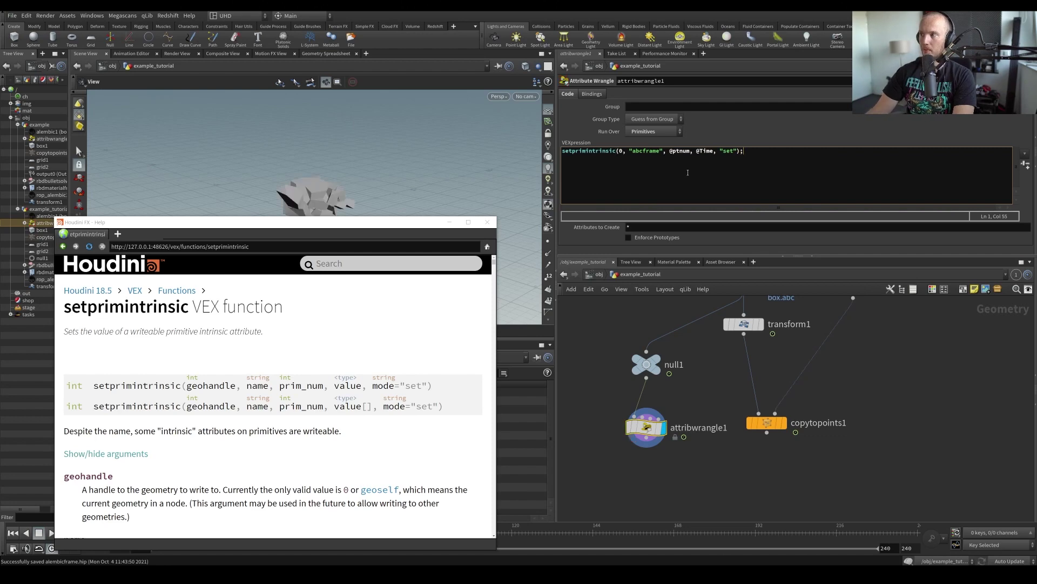
Minimize the help window and play the animation from frame 1 to check it
left_click(449, 222)
key("Up")
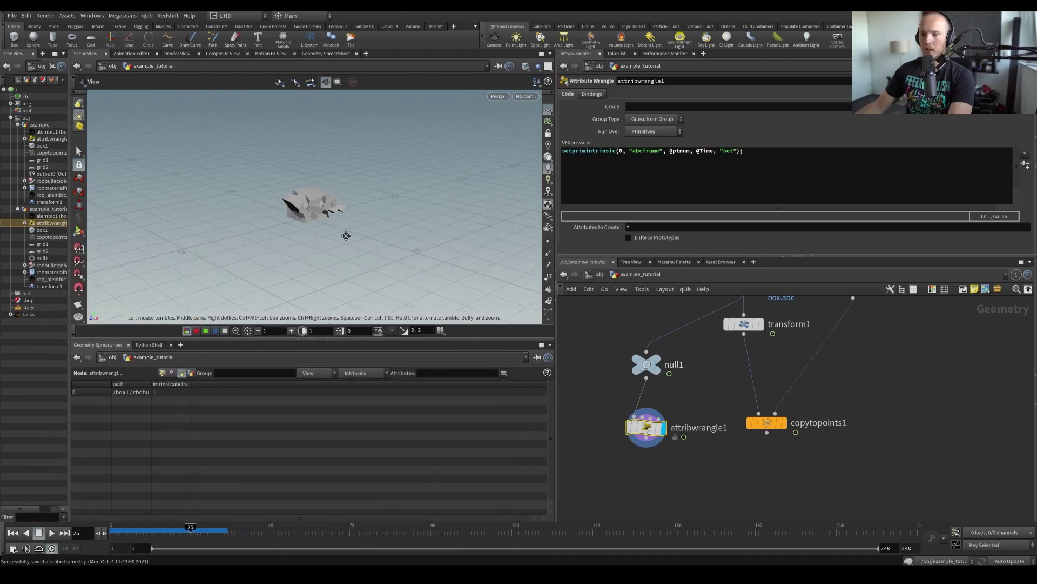
key("ctrl+Left")
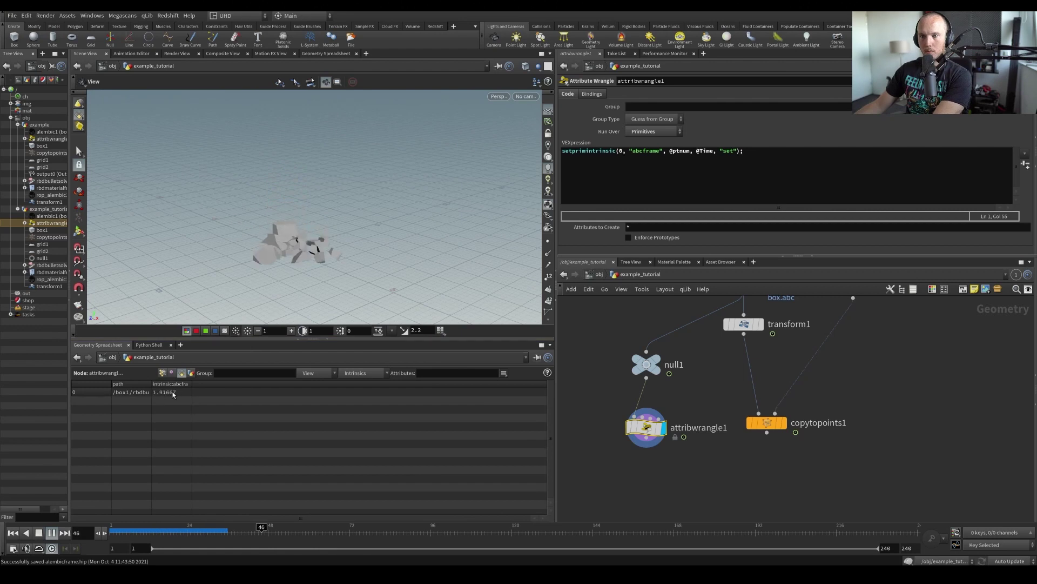
key("ctrl+Left")
left_click(691, 150)
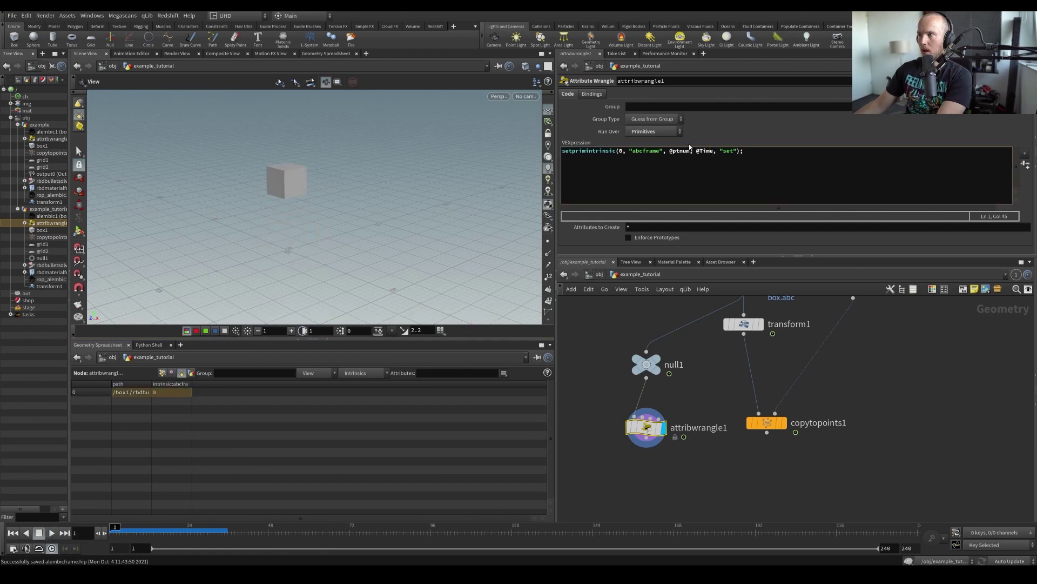
key("BackSpace")
key("BackSpace")
key("BackSpace")
key("BackSpace")
key("BackSpace")
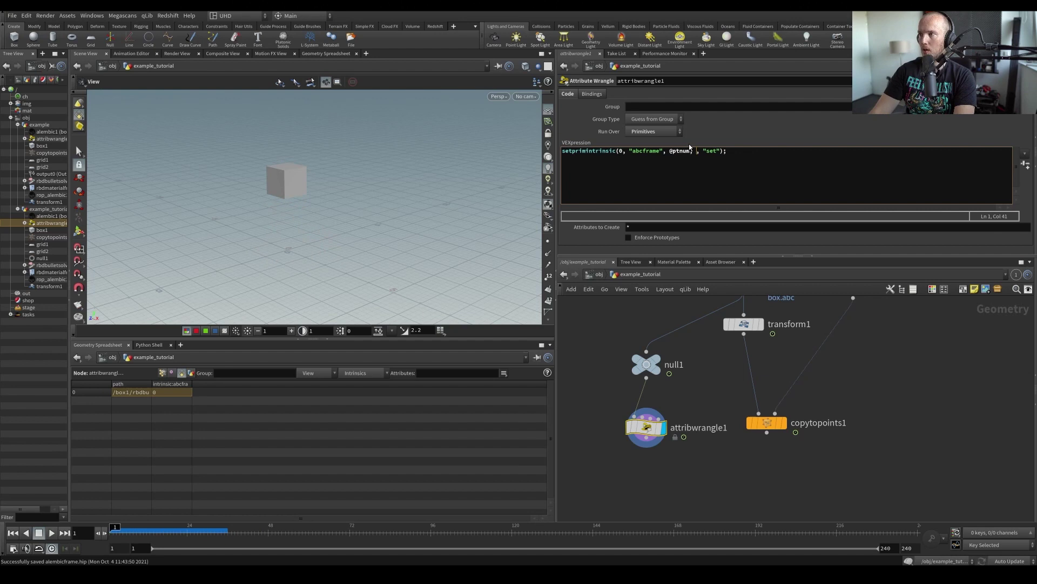
type("0")
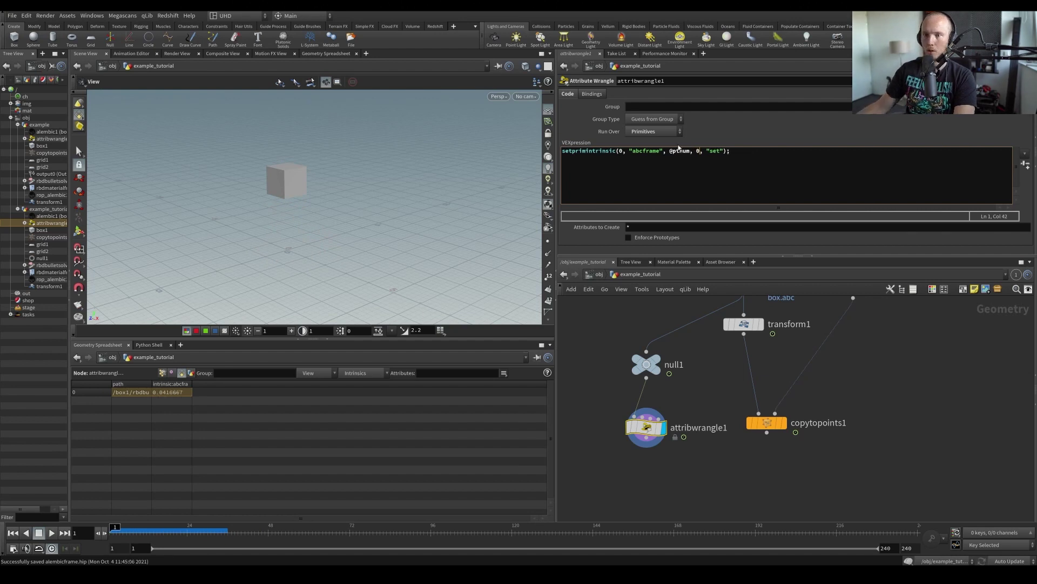
key("Up")
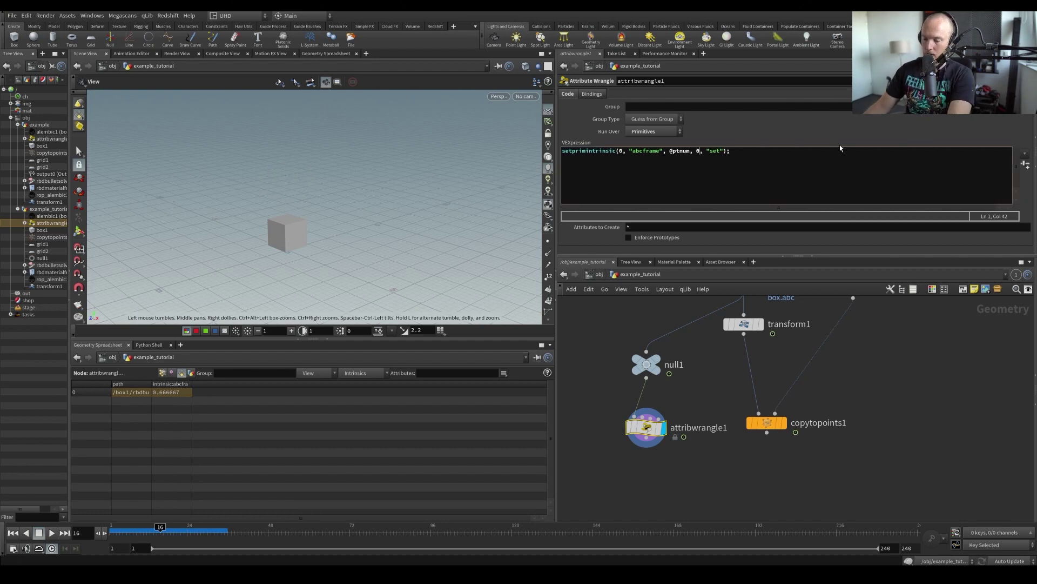
type(".0")
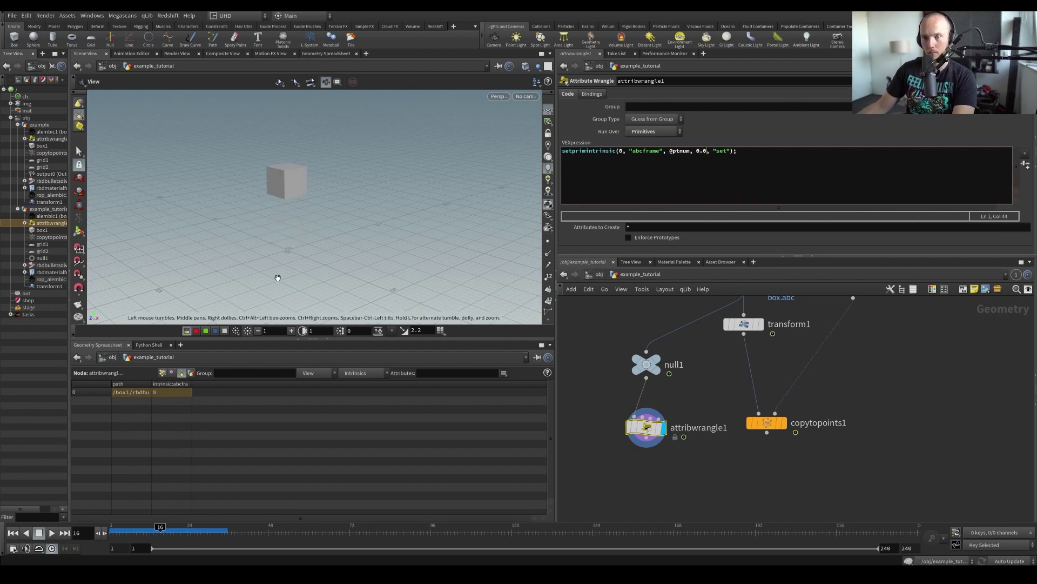
left_click_drag(277, 277, 278, 243)
left_click_drag(160, 526, 3, 507)
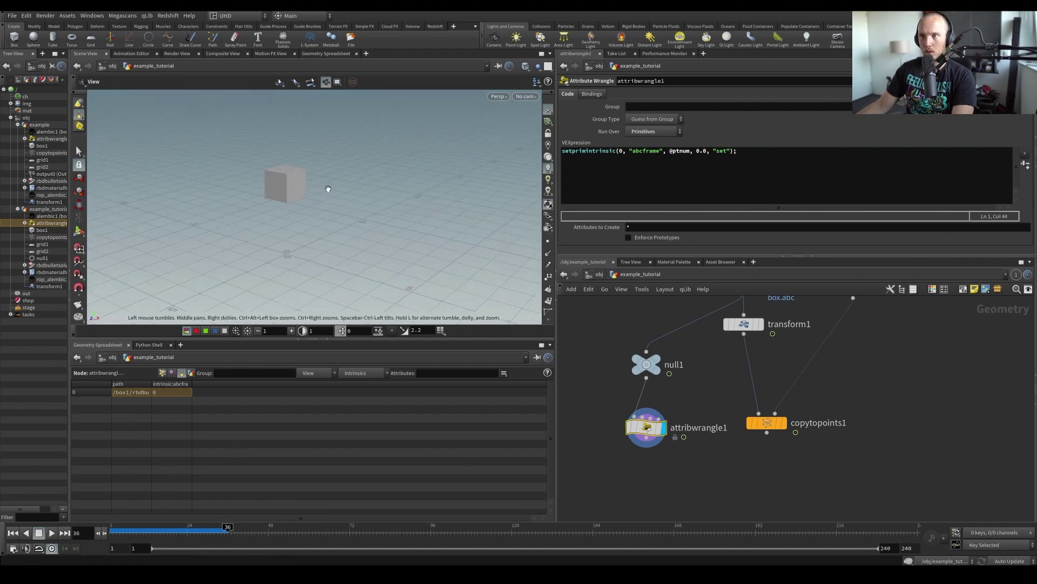
Add a first line float time = chf('time') with a spare Time parameter, and save
left_click(564, 153)
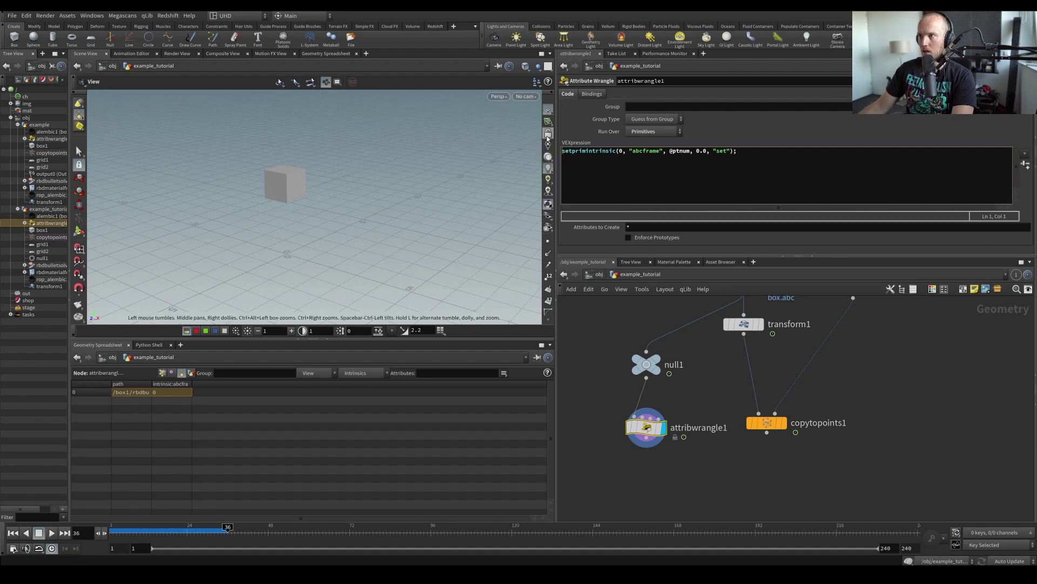
key("Return")
type("float ")
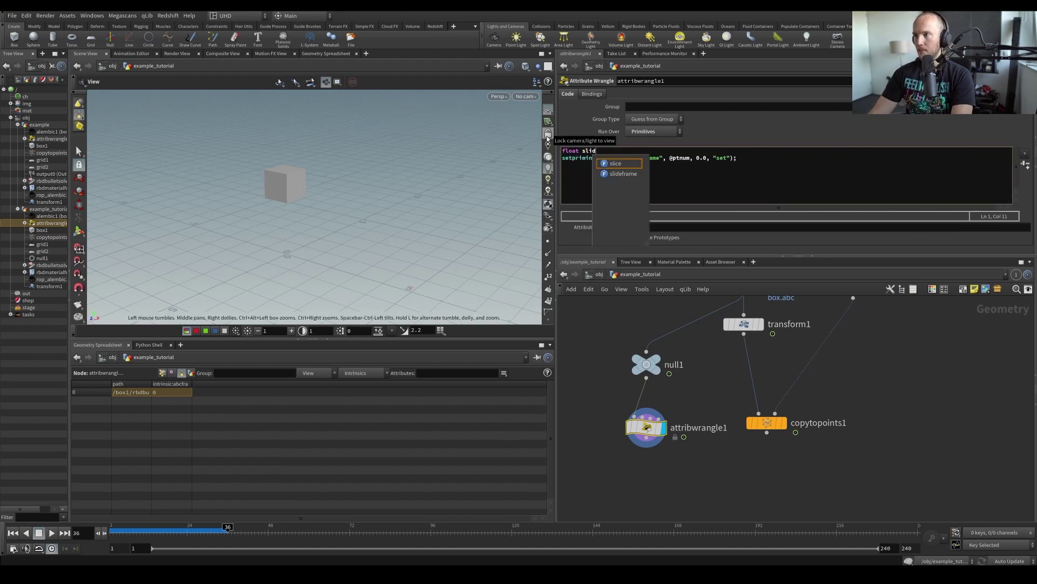
type("time")
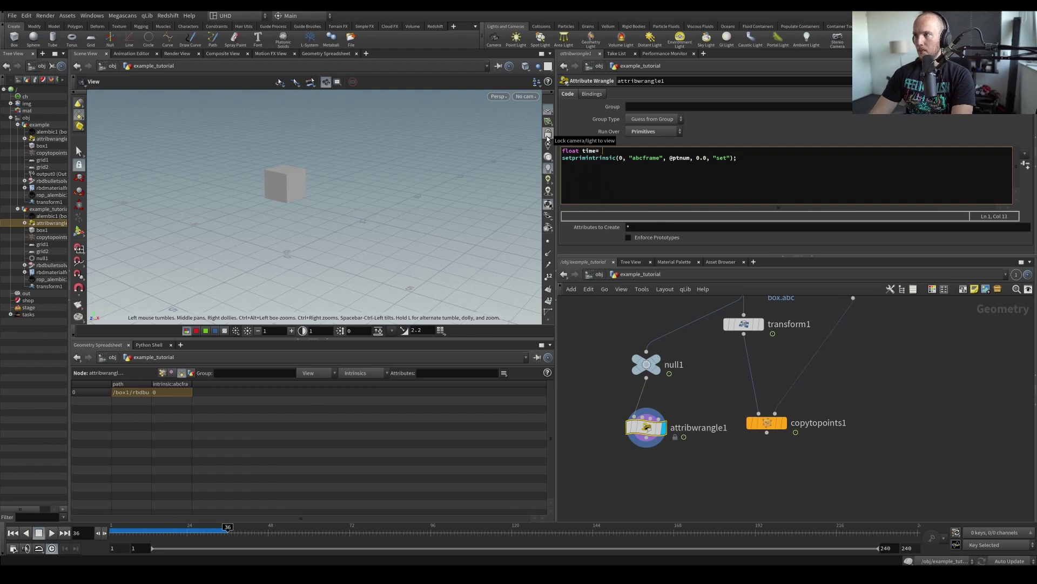
type(" = chf('ti")
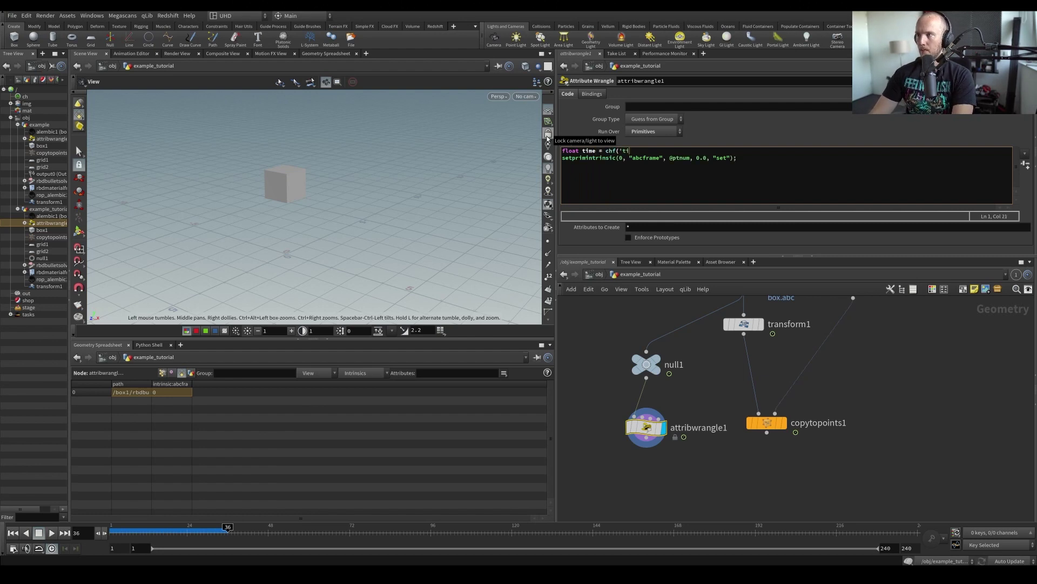
type("me');")
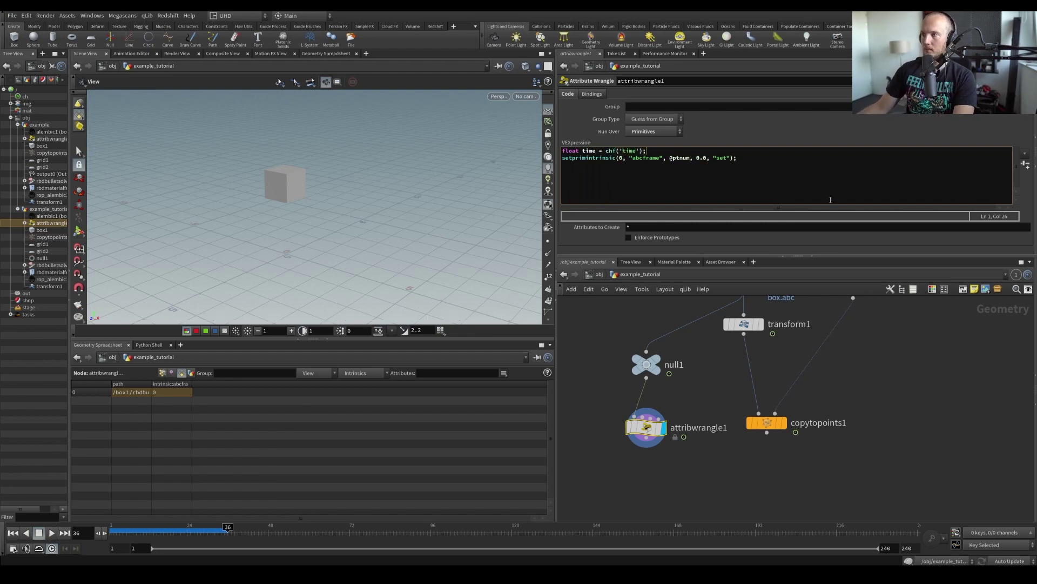
left_click(1023, 166)
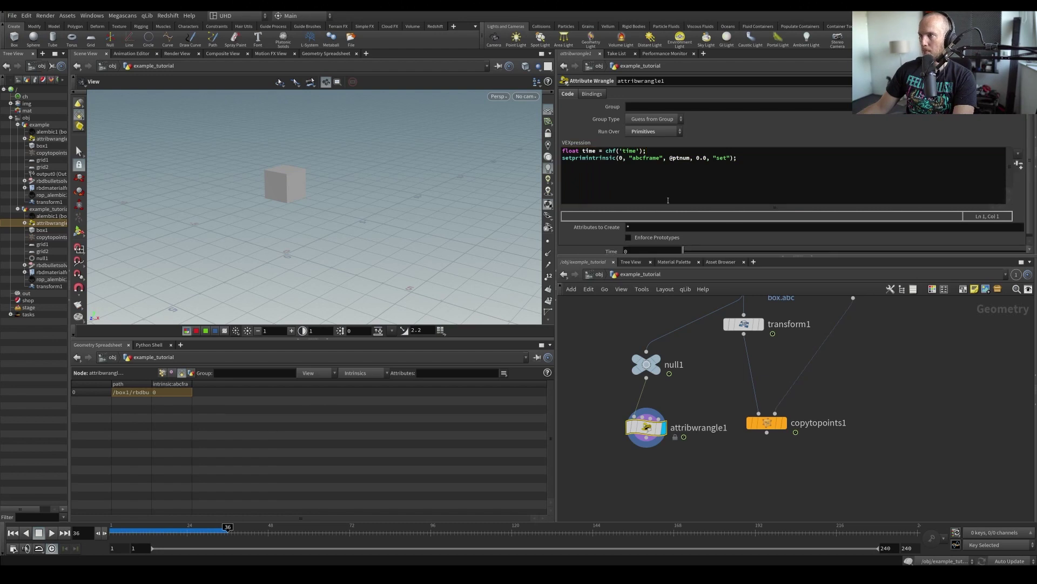
left_click(689, 158)
key("BackSpace")
key("BackSpace")
key("BackSpace")
key("BackSpace")
key("BackSpace")
key("BackSpace")
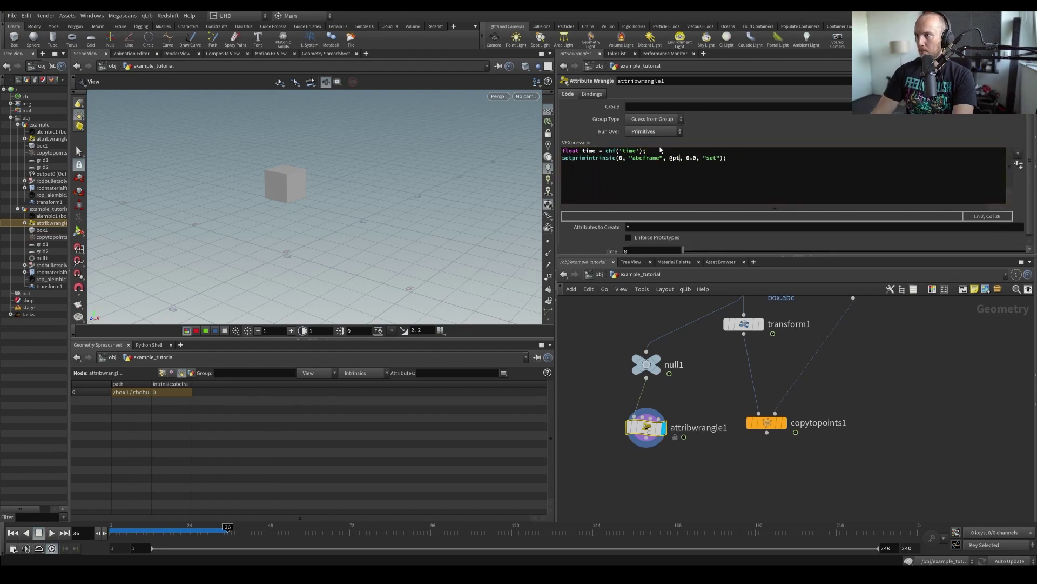
type("time")
key("ctrl+s")
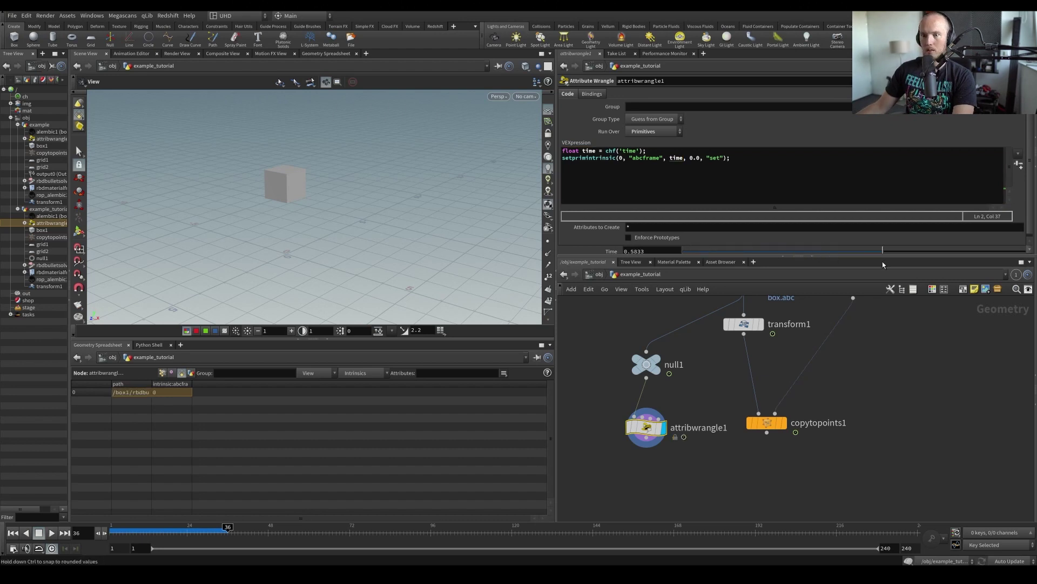
left_click(582, 153)
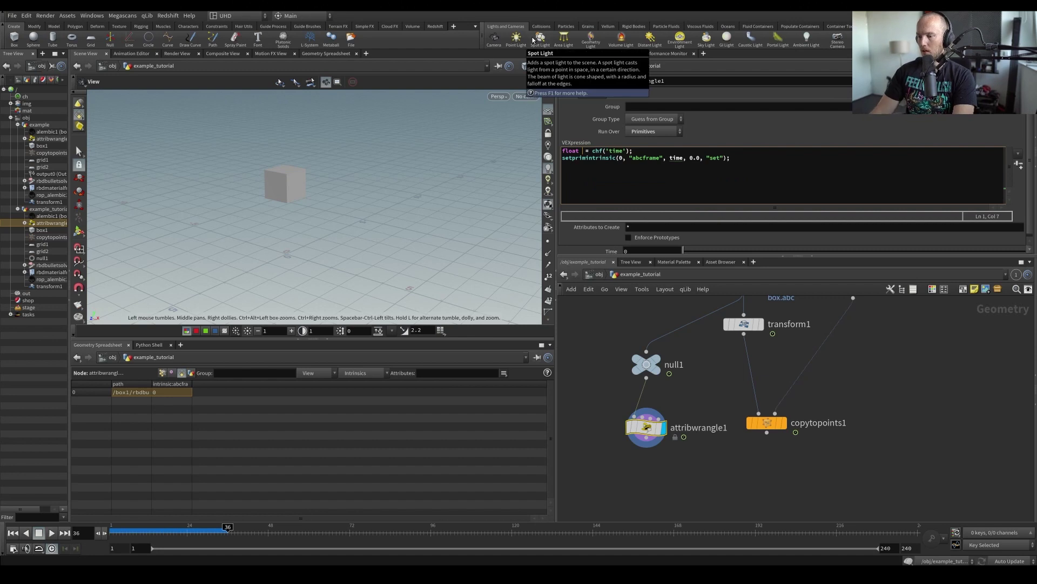
type("t")
double_click(675, 158)
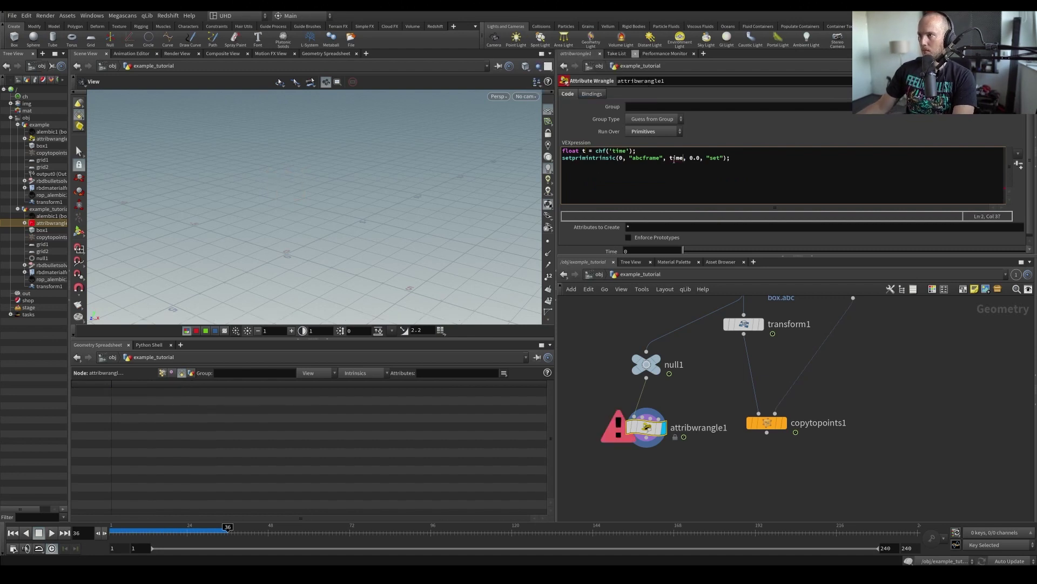
key("BackSpace")
type("t")
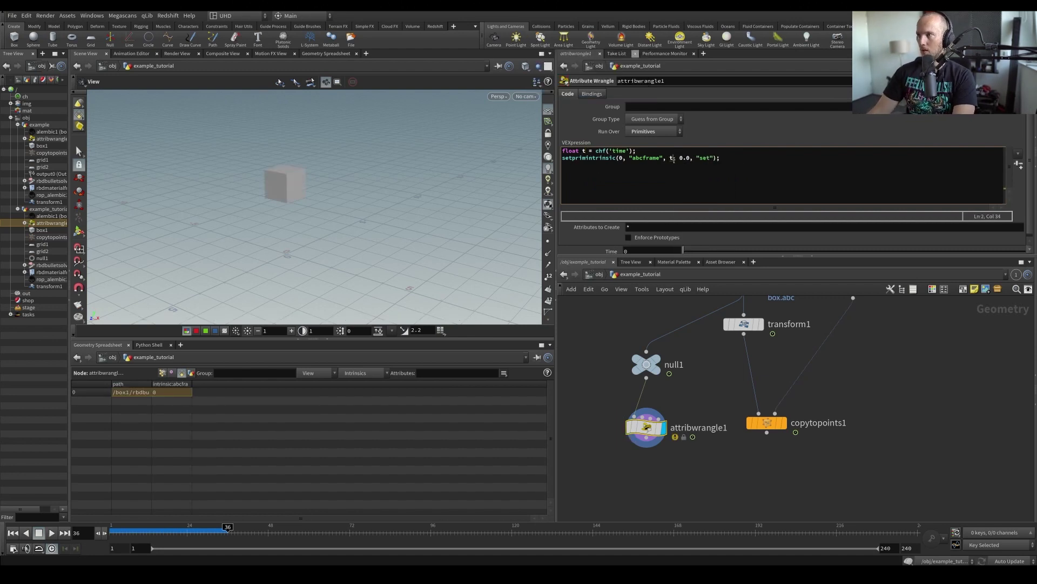
left_click_drag(684, 251, 812, 273)
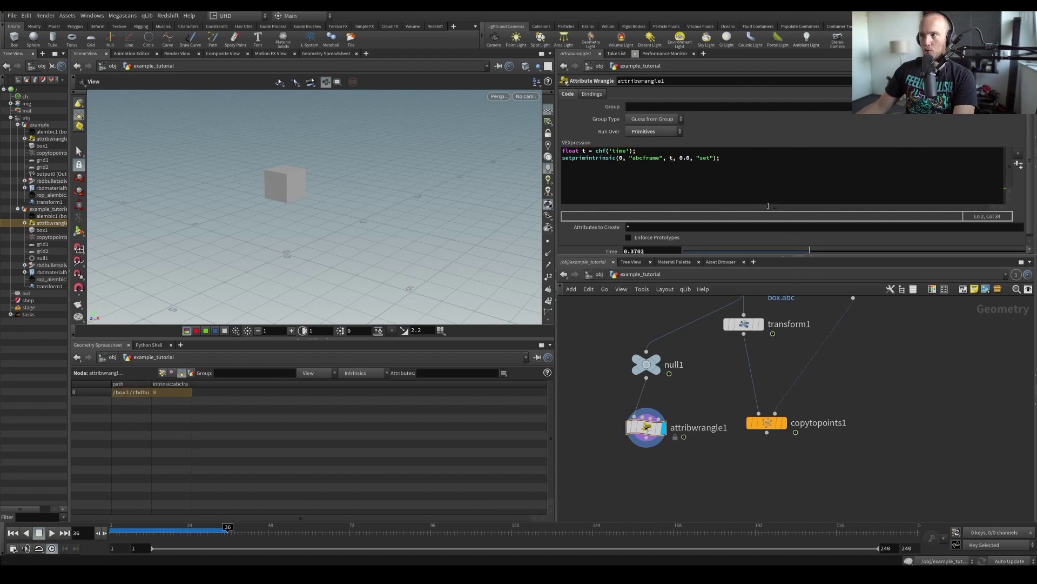
key("ctrl+s")
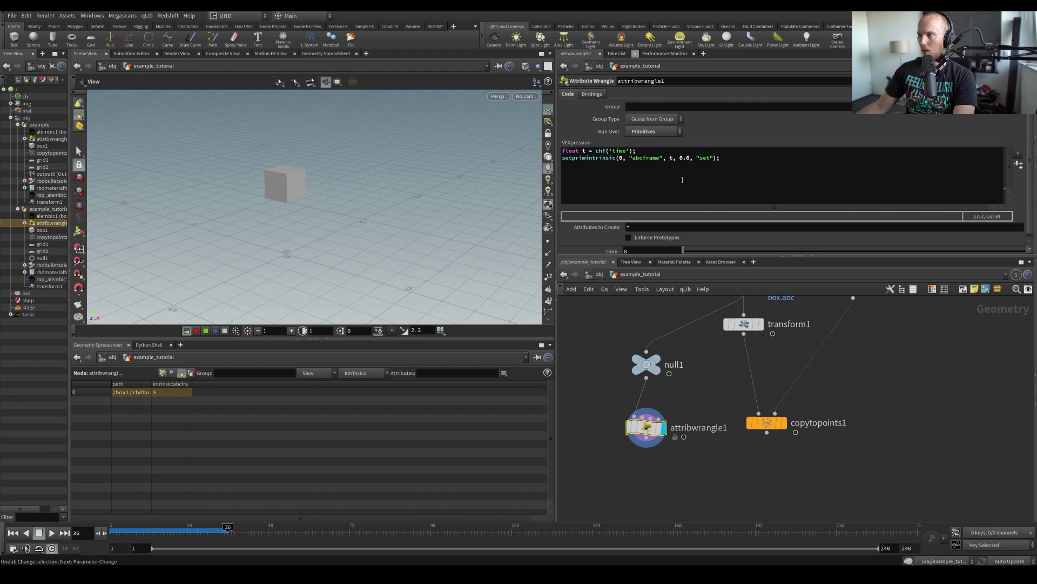
type("ime")
key("BackSpace")
key("BackSpace")
key("BackSpace")
key("BackSpace")
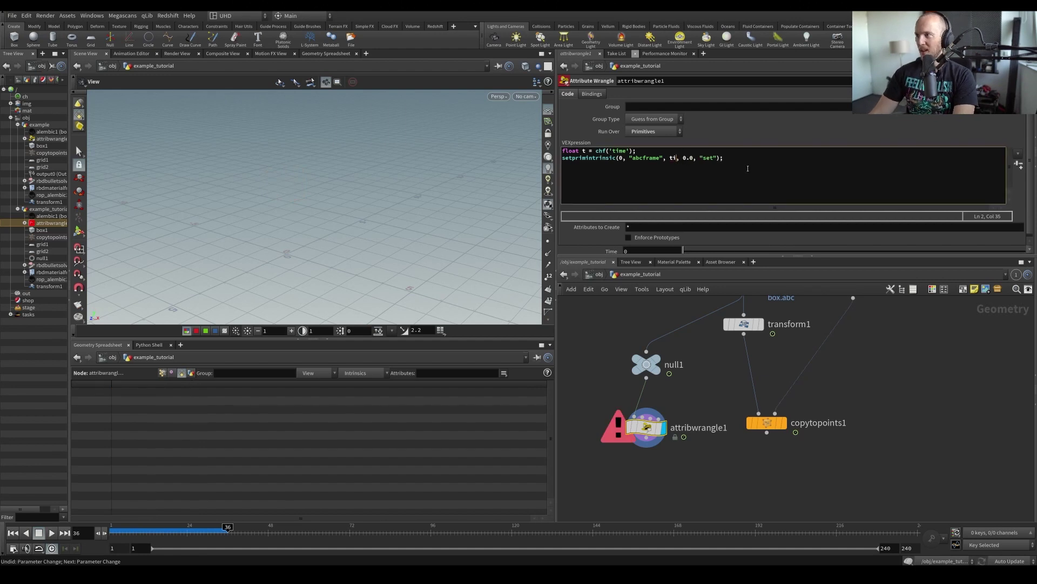
type("@pth")
type("um")
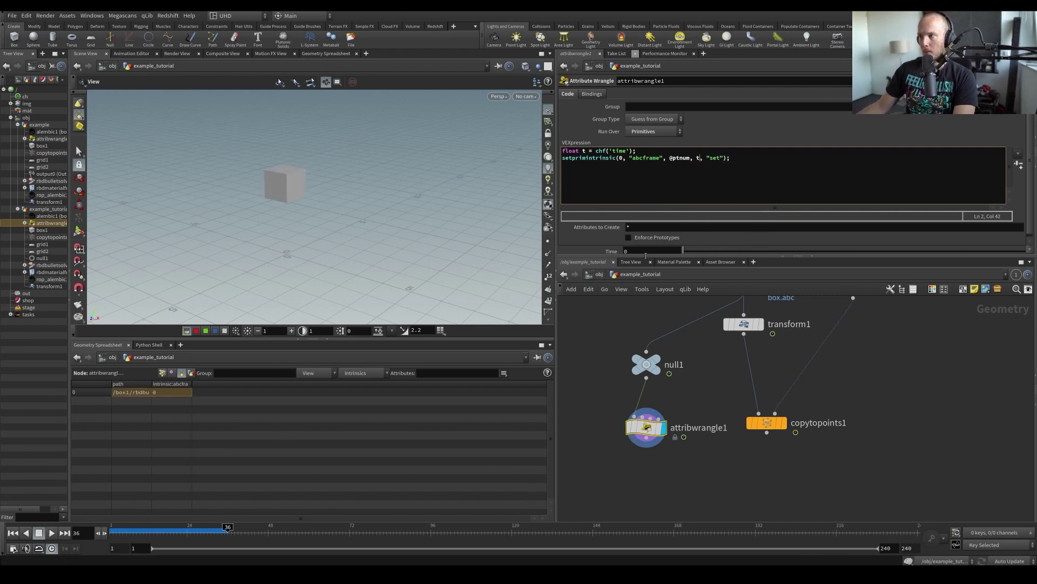
Scrub the wrangle's Time value between 0.34 and 0.94 to watch the cube move
left_click_drag(684, 250, 773, 252)
middle_click_drag(663, 251, 891, 287)
middle_click_drag(667, 250, 940, 287)
middle_click_drag(666, 280, 693, 229)
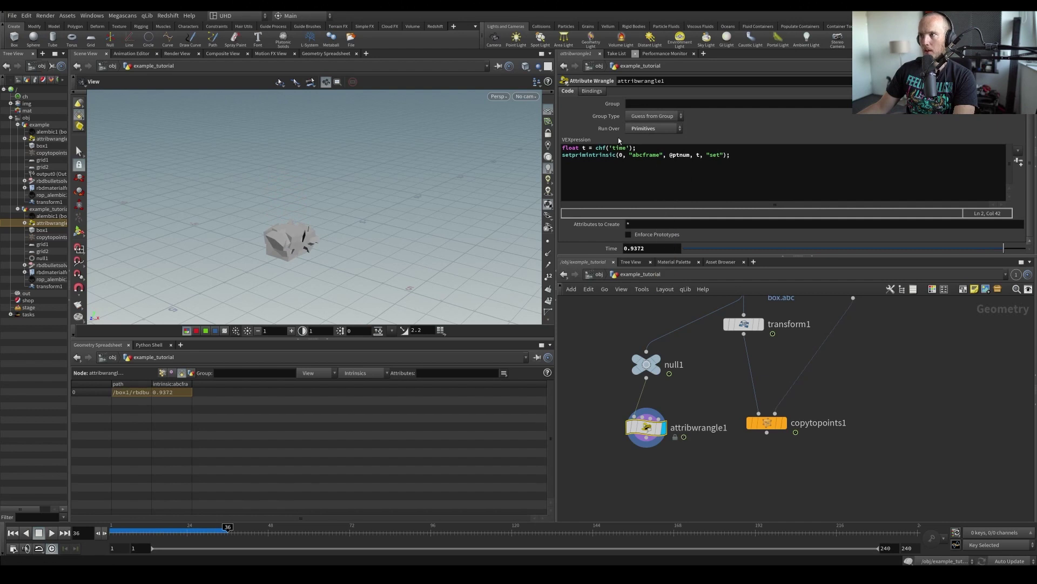
left_click_drag(595, 147, 636, 148)
type("@T")
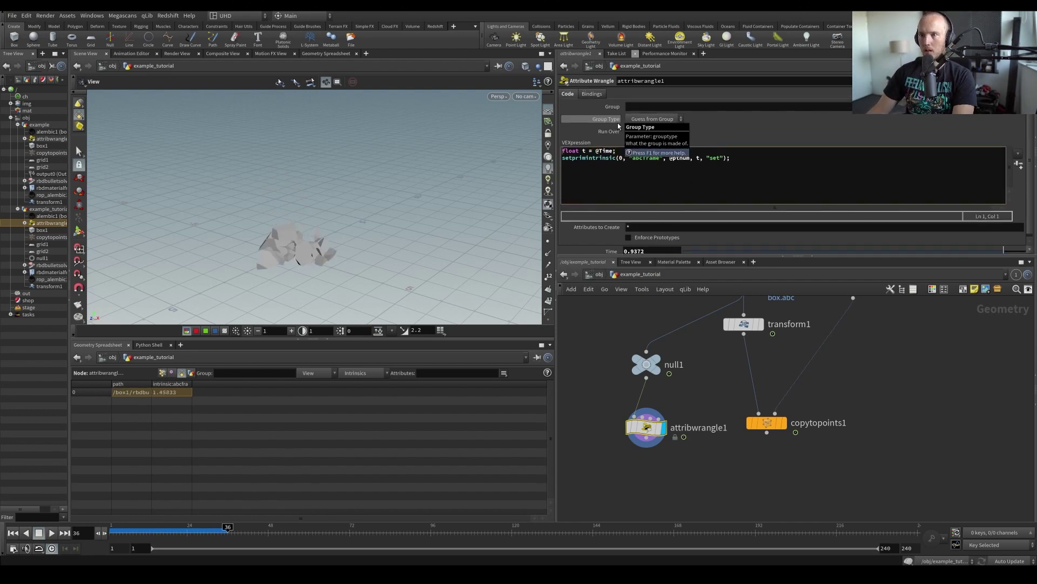
key("Up")
key("ctrl+Up")
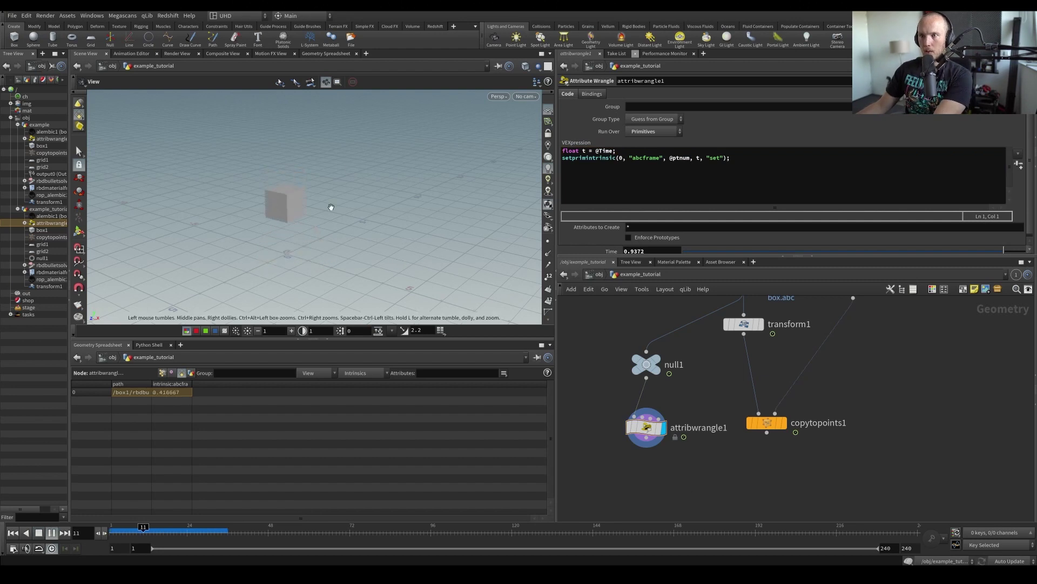
key("Up")
left_click(619, 152)
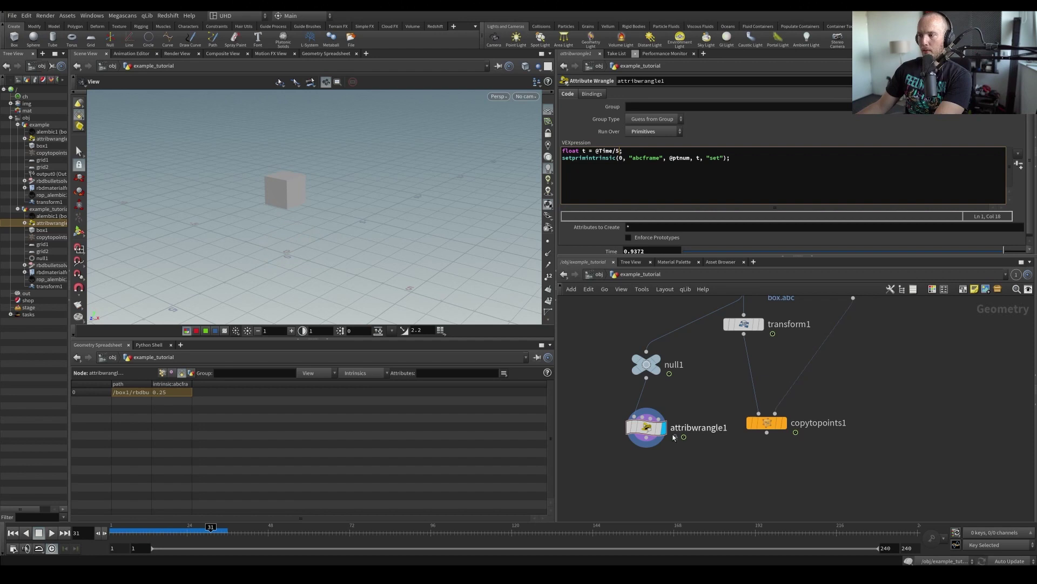
key("Up")
left_click_drag(364, 222, 272, 272)
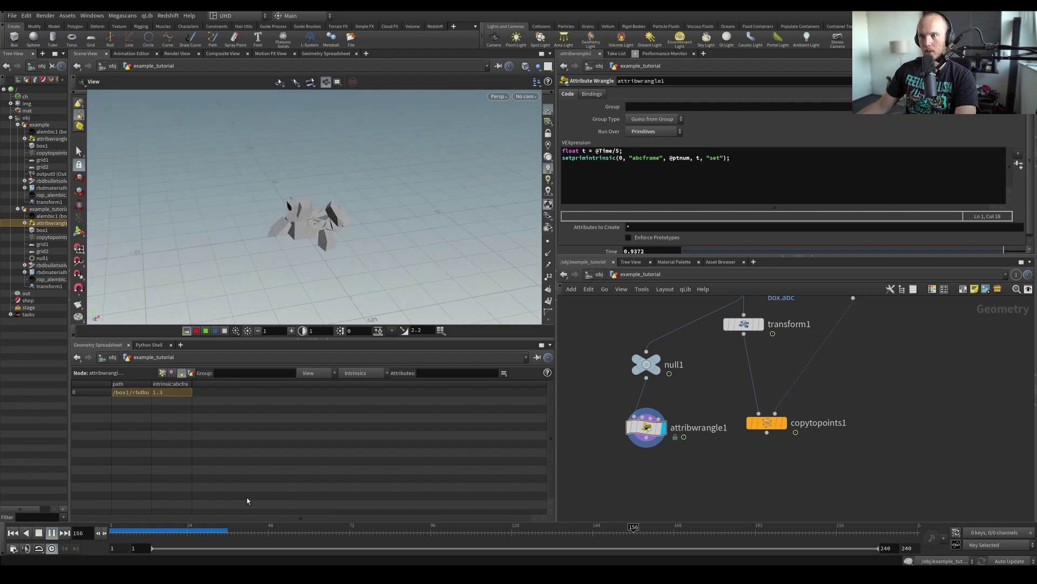
key("ctrl+Up")
Copy attribwrangle1 and paste the copy below copytopoints1
middle_click_drag(561, 495, 541, 491)
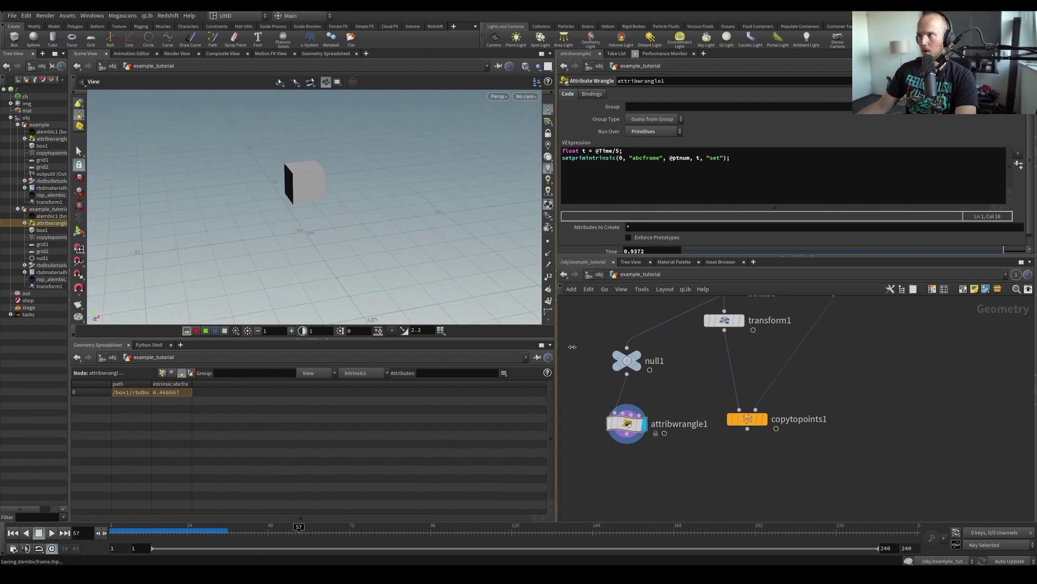
key("ctrl+c")
left_click_drag(570, 406, 676, 464)
scroll(663, 451, "down", 3)
key("ctrl+v")
Play the animation from the start and stop at frame 27
scroll(340, 243, "down", 5)
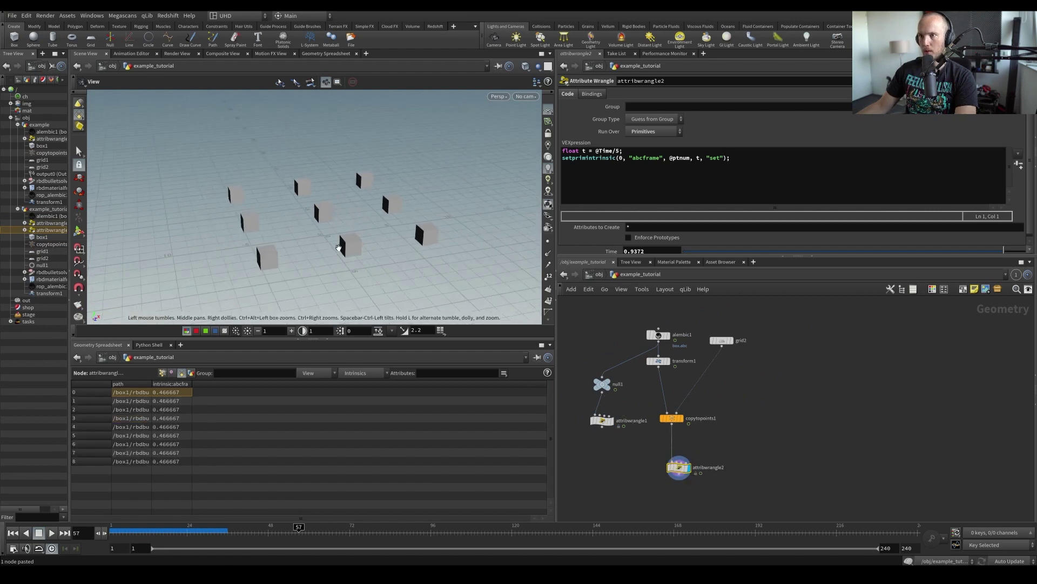
key("ctrl+Up")
key("Up")
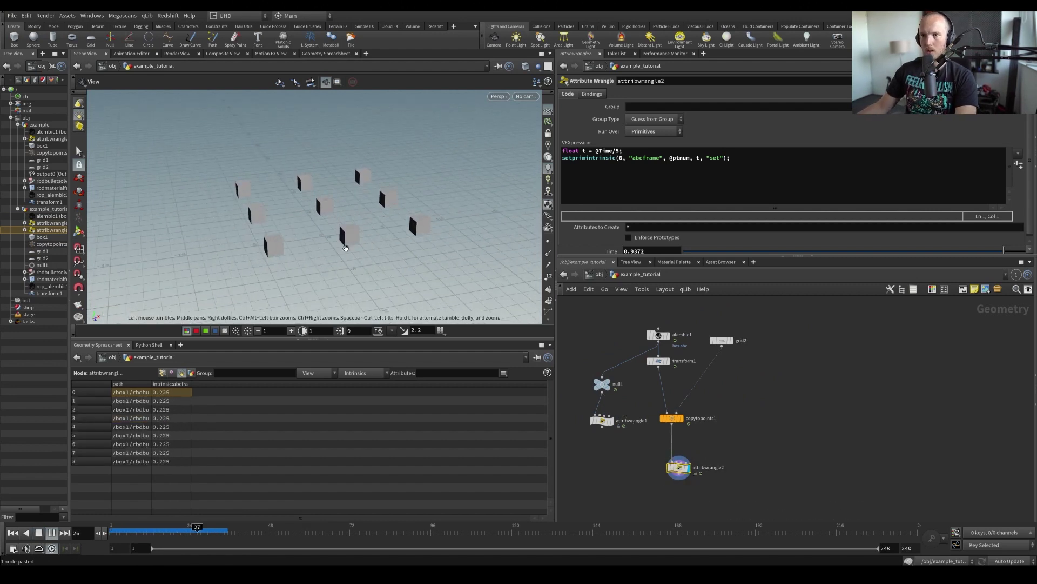
left_click(196, 532)
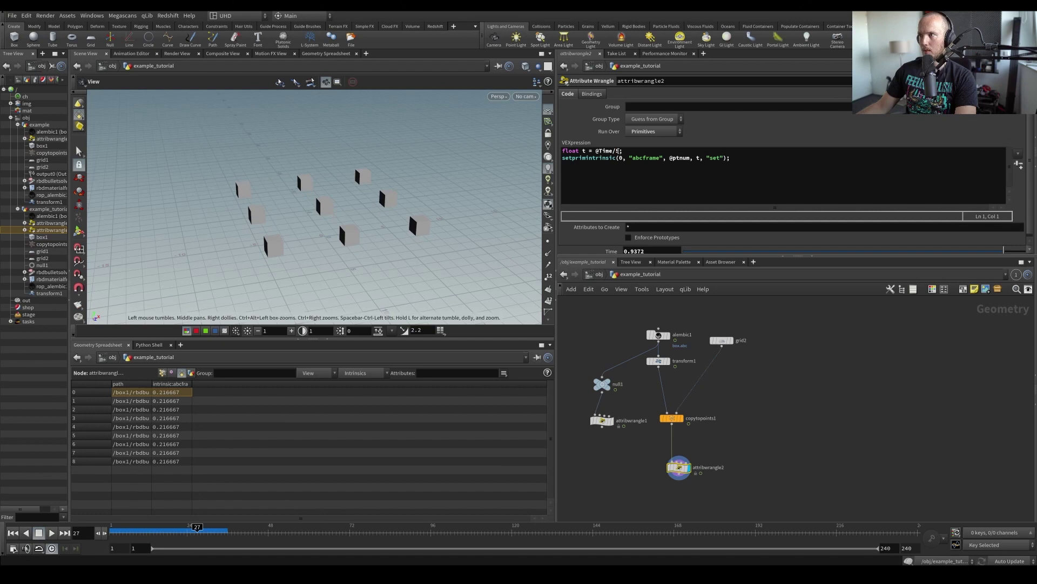
left_click(617, 151)
key("BackSpace")
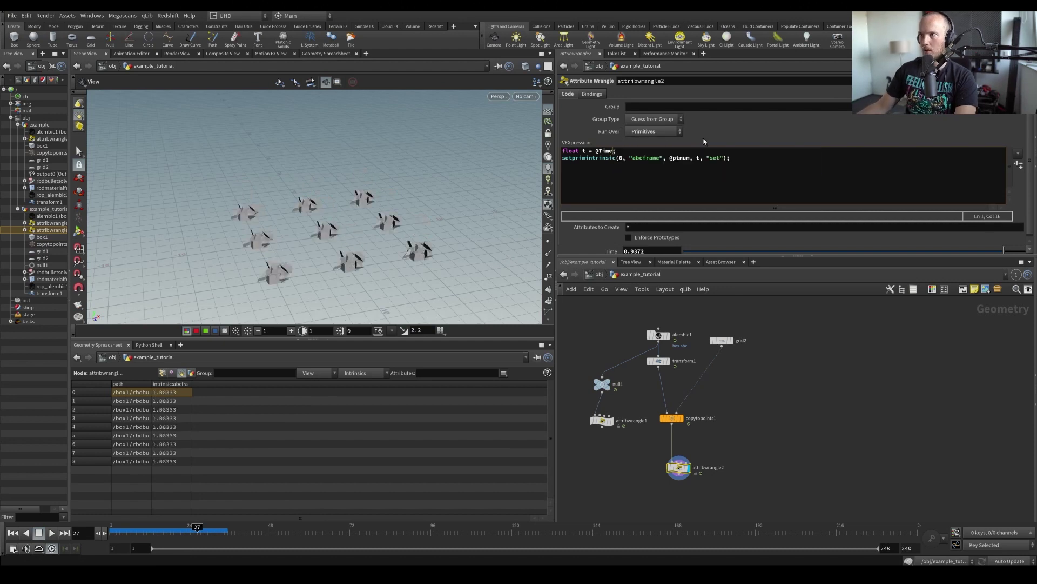
key("ctrl+s")
key("ctrl+Up")
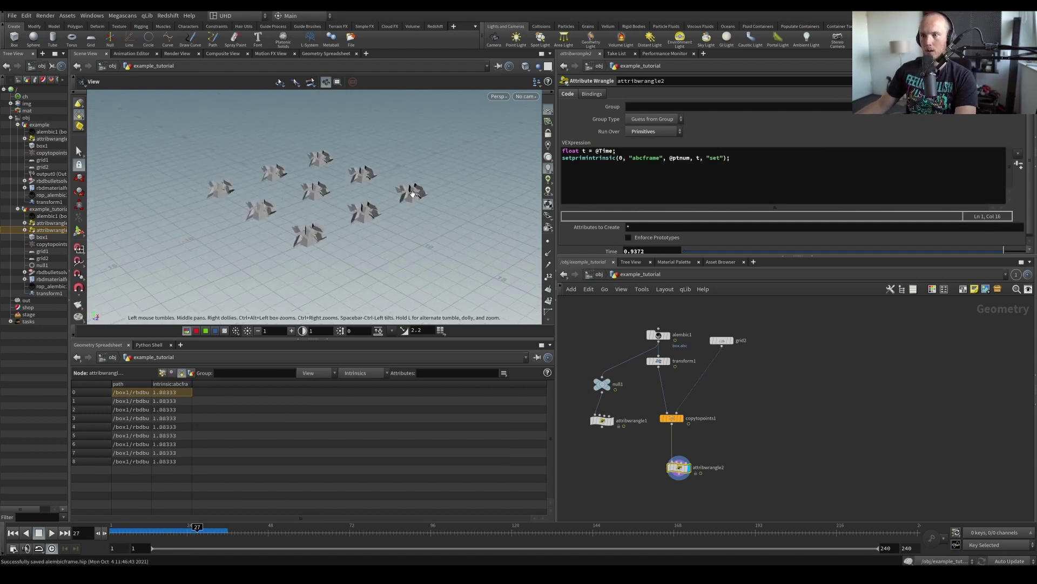
key("Up")
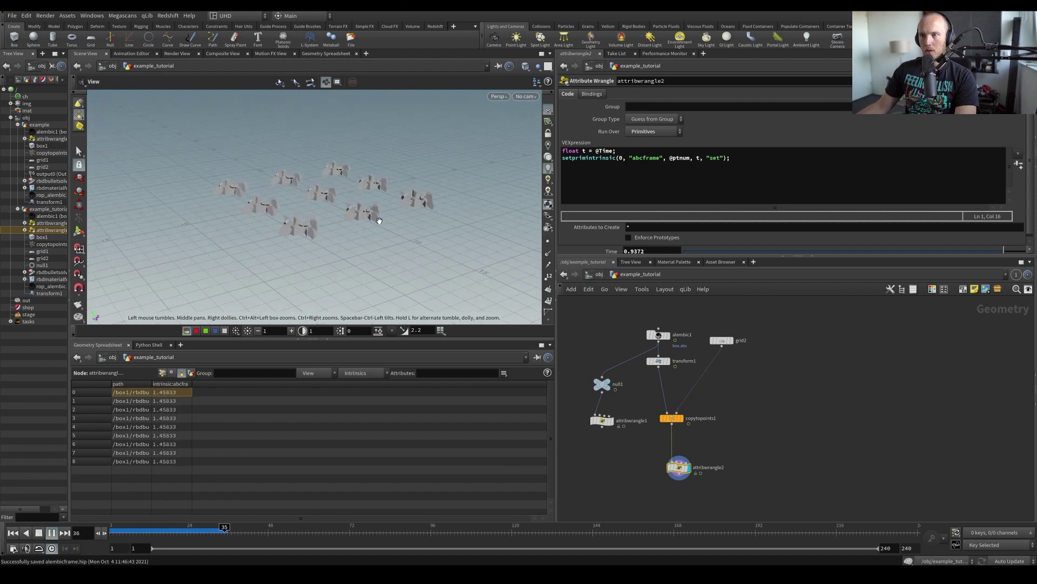
key("ctrl+Up")
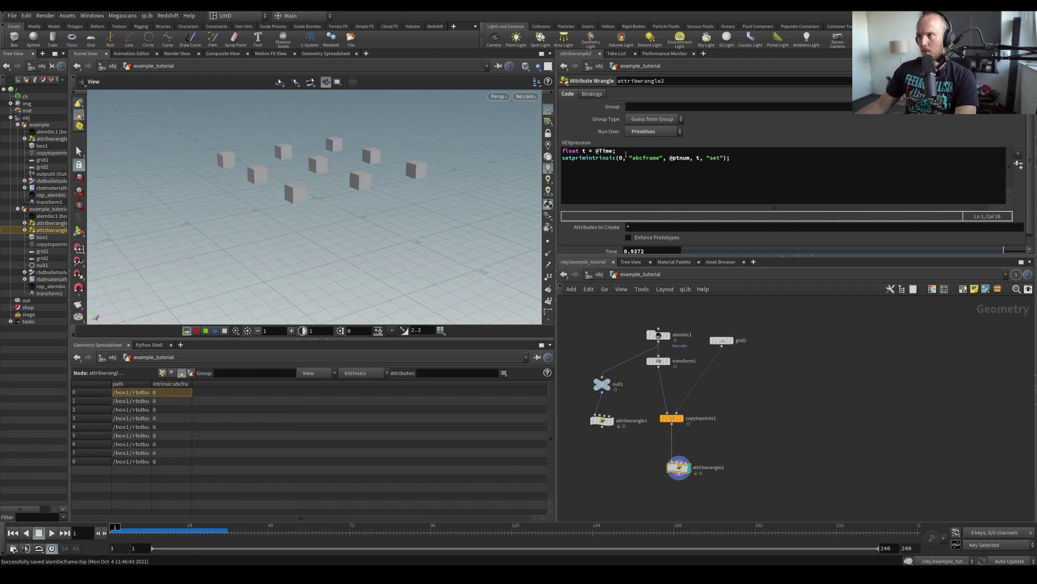
left_click(616, 151)
key("Return")
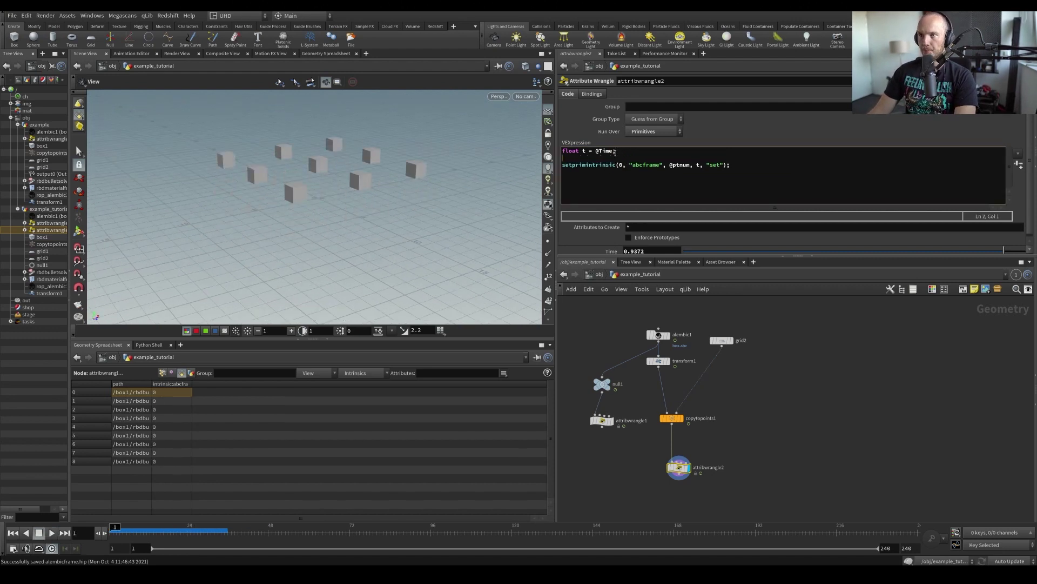
key("Return")
key("Up")
type("flo")
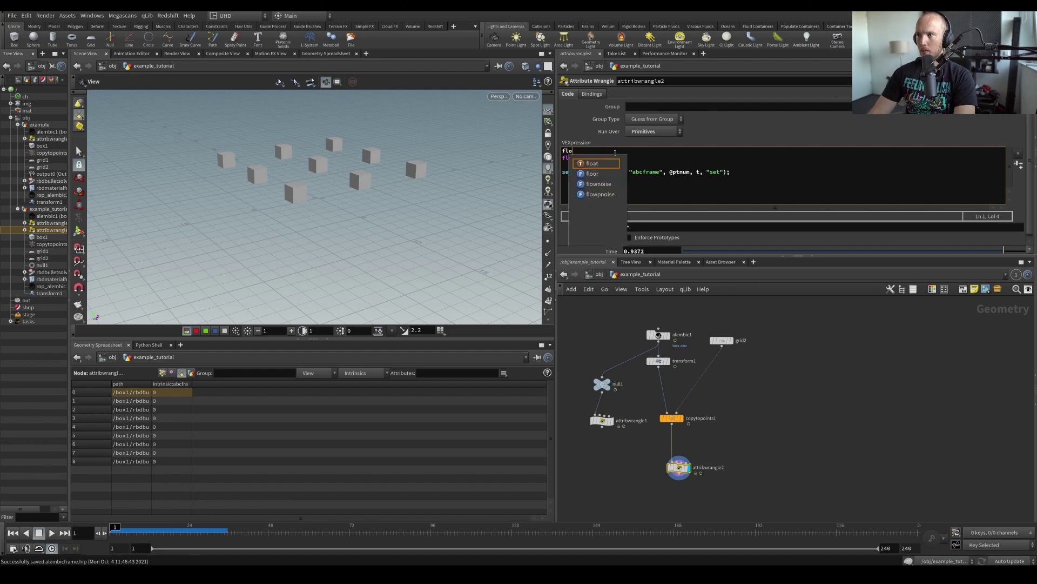
type("at r = rand(@ptnum);")
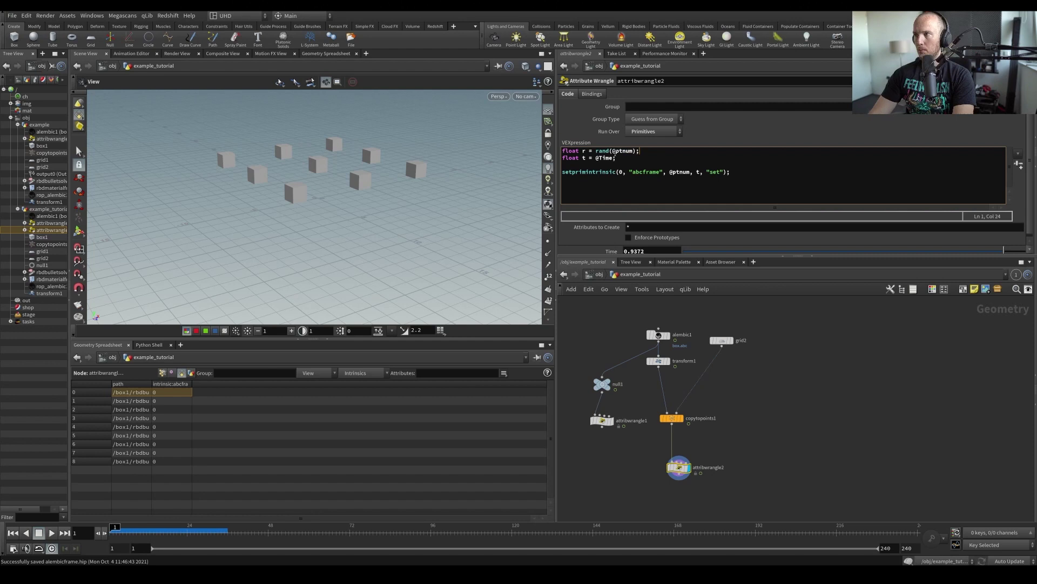
left_click_drag(204, 210, 218, 274)
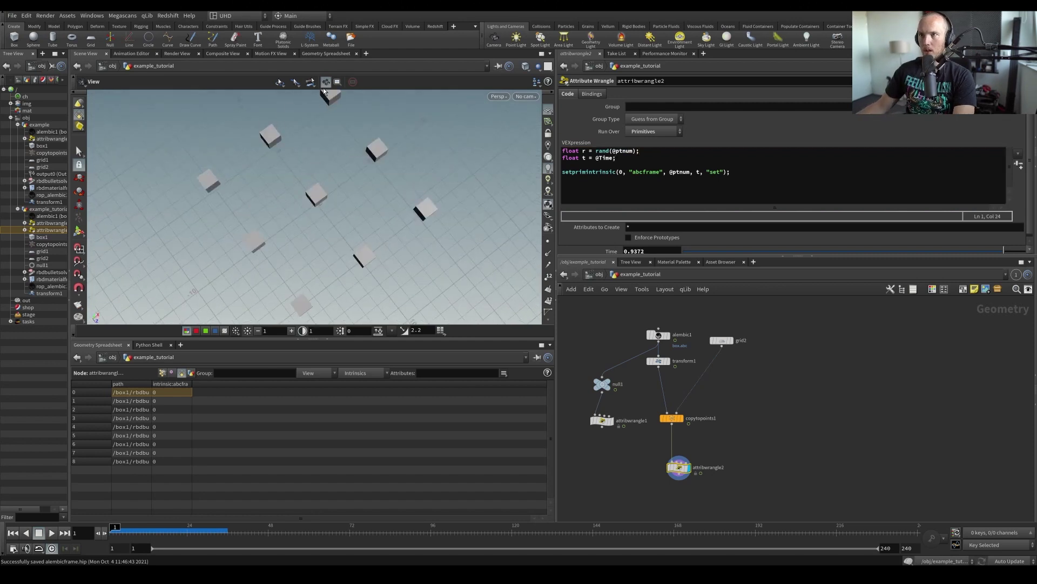
middle_click(675, 424)
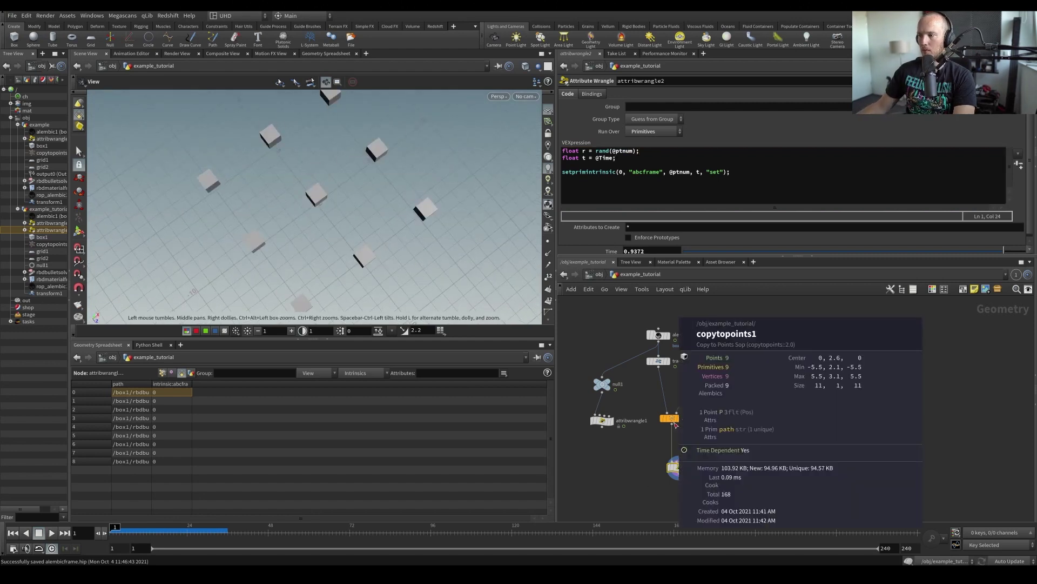
middle_click_drag(696, 440, 714, 383)
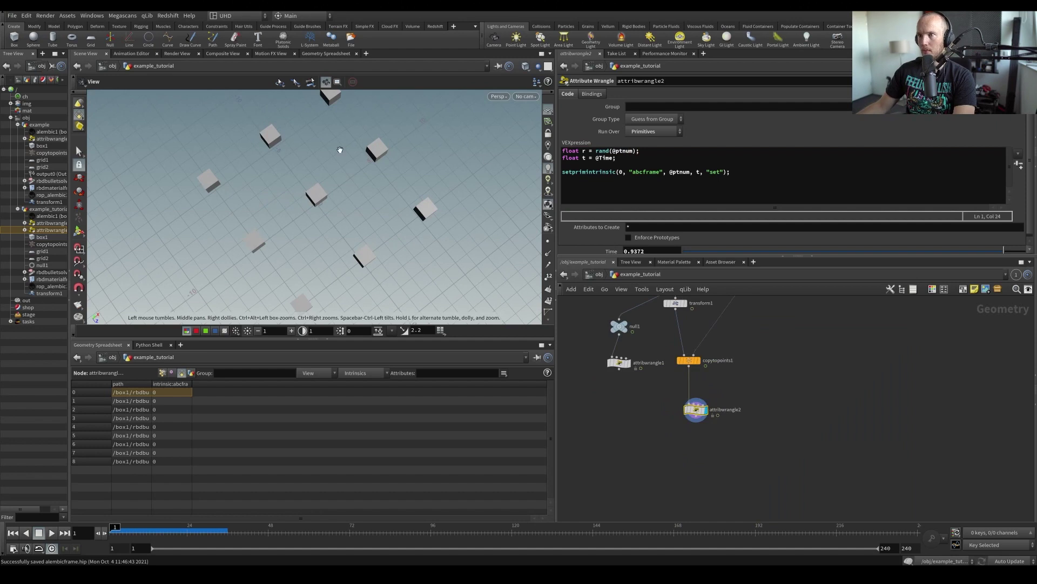
left_click_drag(340, 149, 318, 127)
scroll(611, 382, "up", 5)
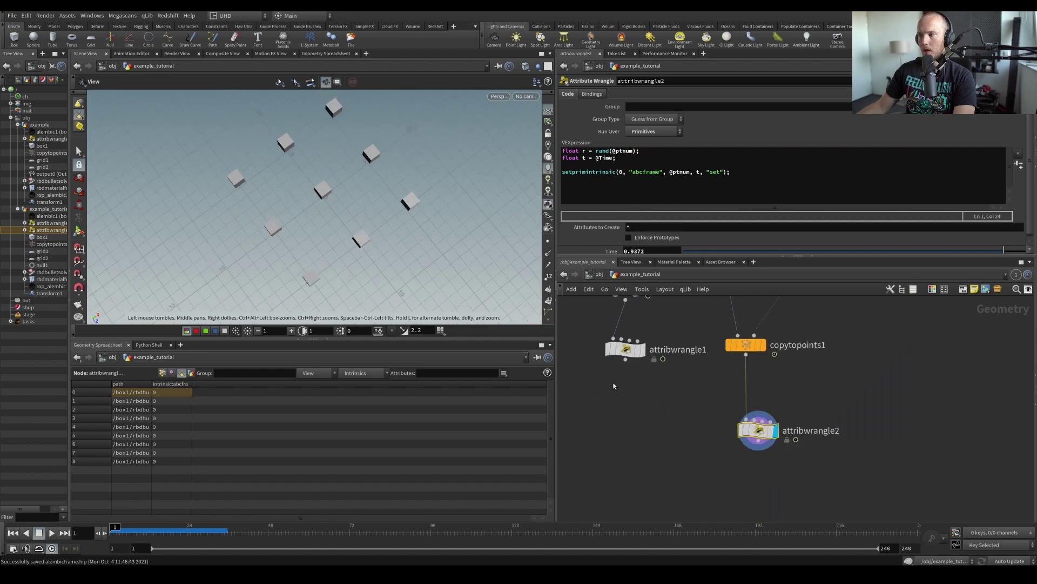
left_click(629, 161)
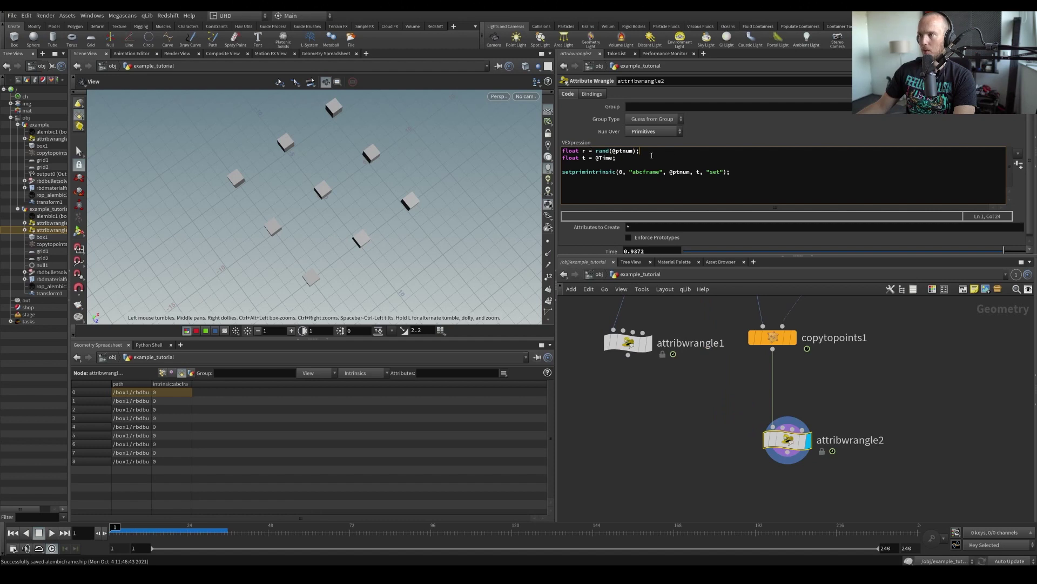
key("Return")
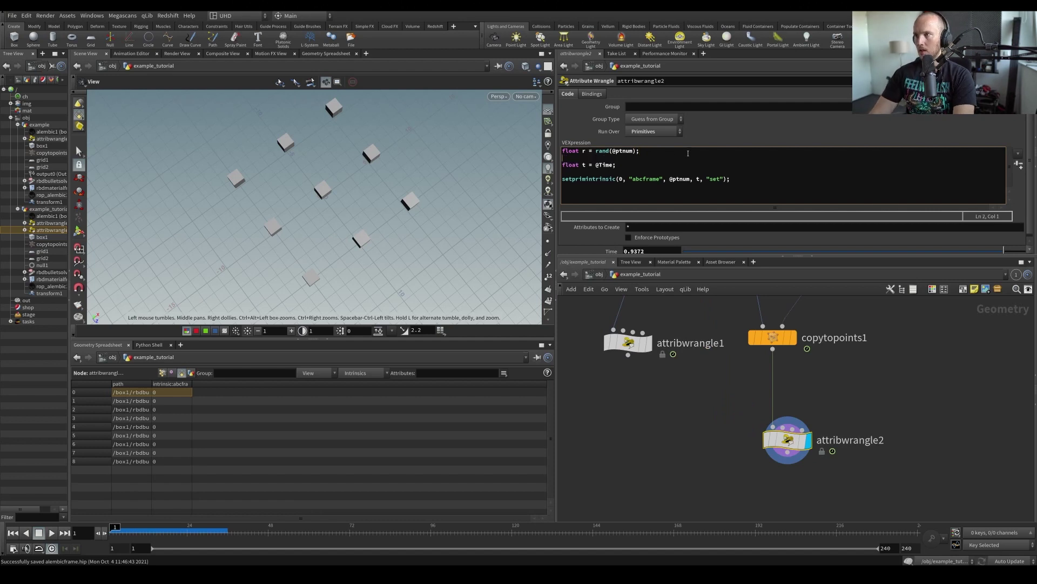
type("r =")
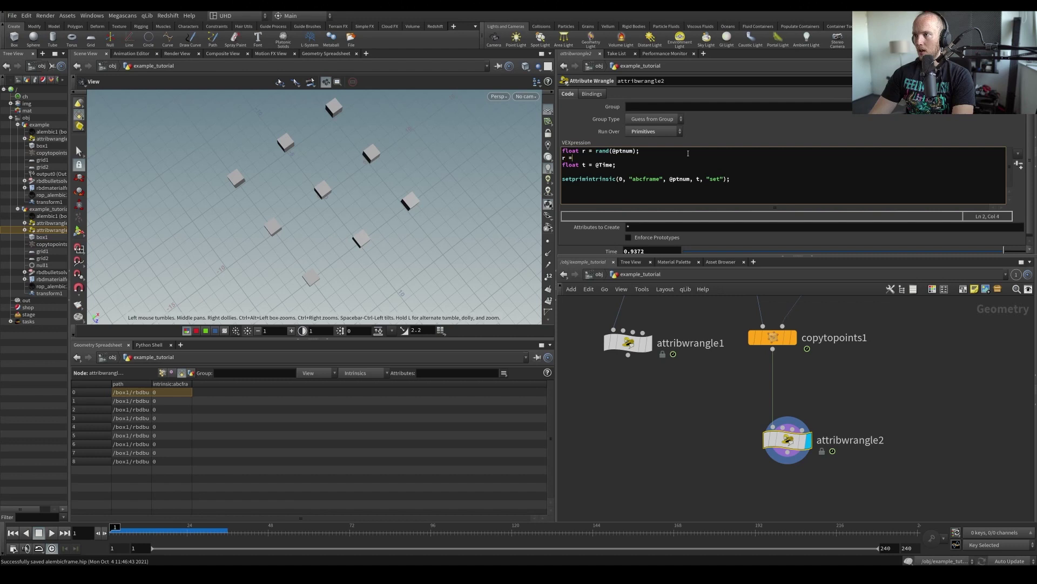
type(" fit")
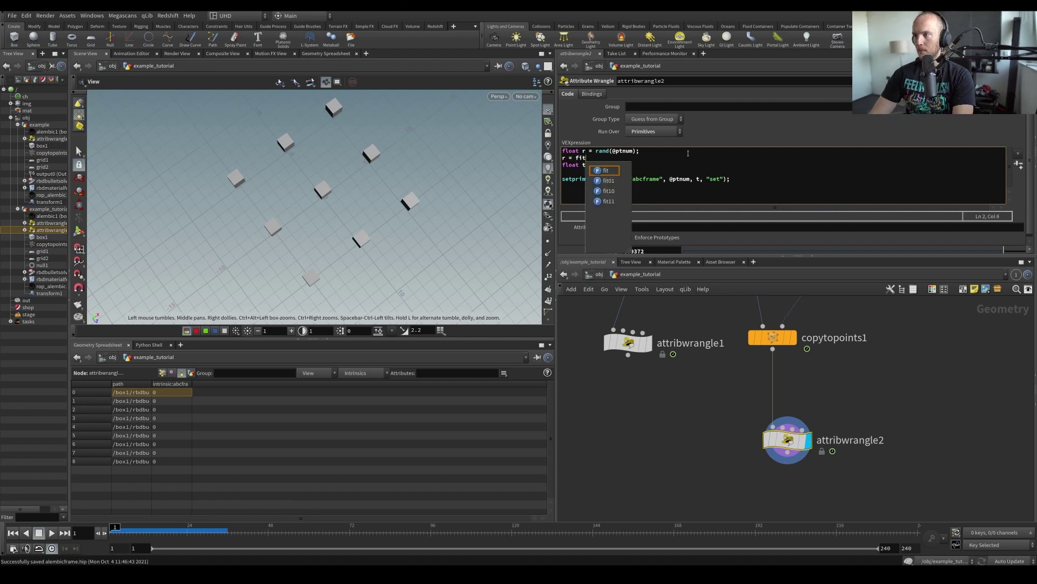
type("01,")
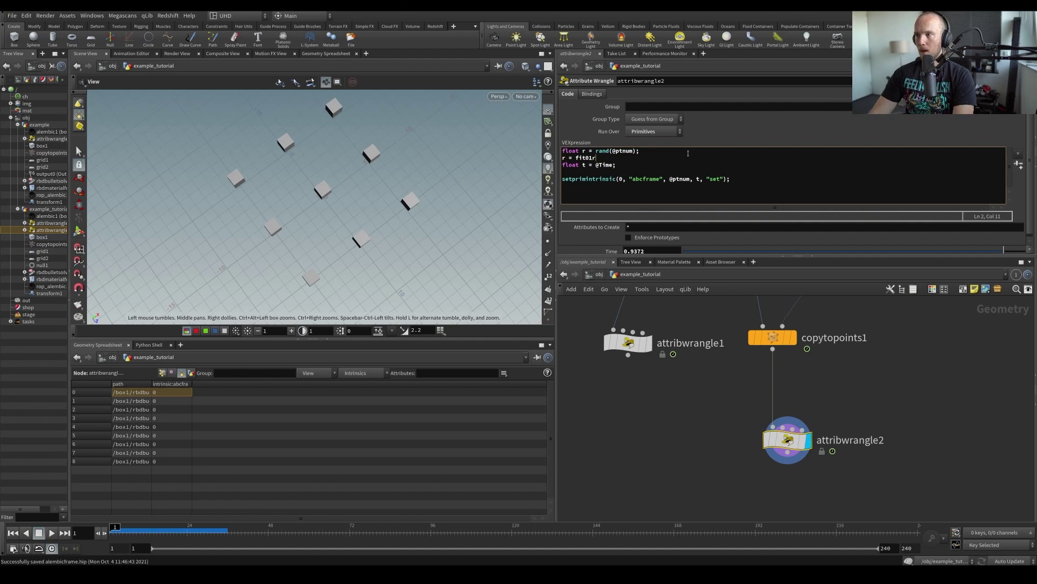
type("r ")
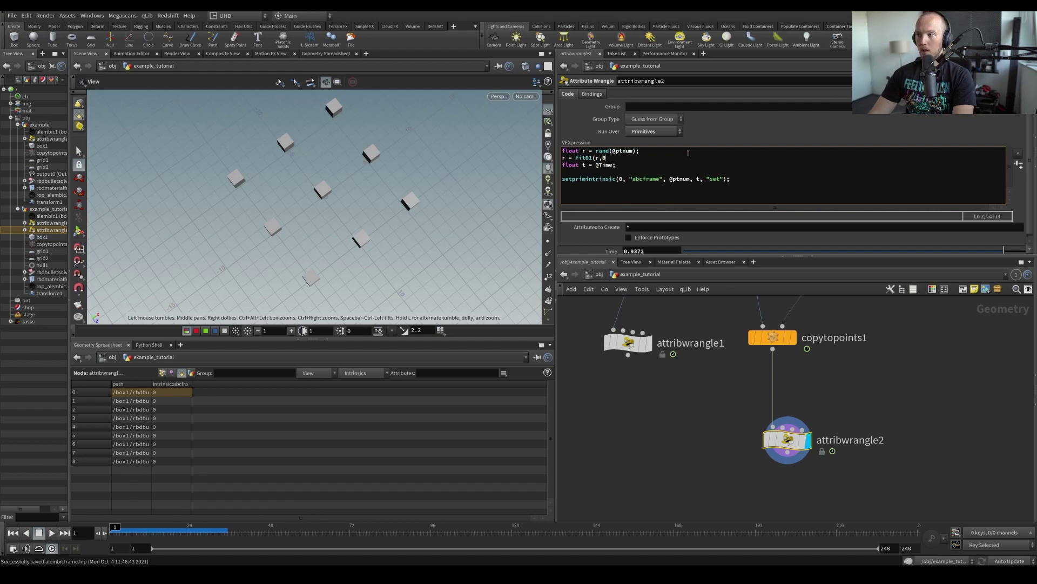
type(";")
key("ctrl+s")
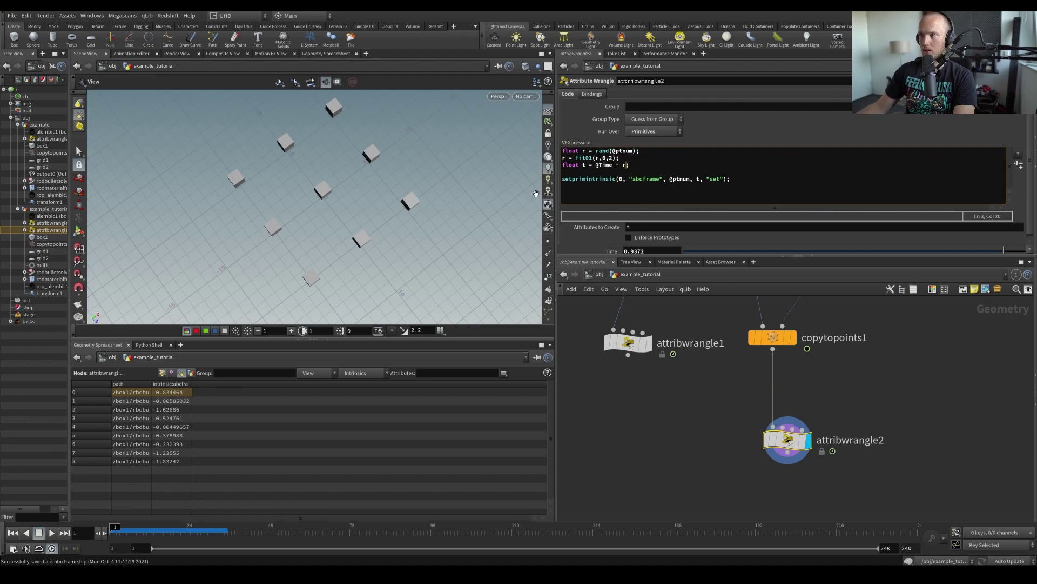
Play and scrub to frame 33 to check the staggered shattering, then save
left_click_drag(535, 193, 410, 211)
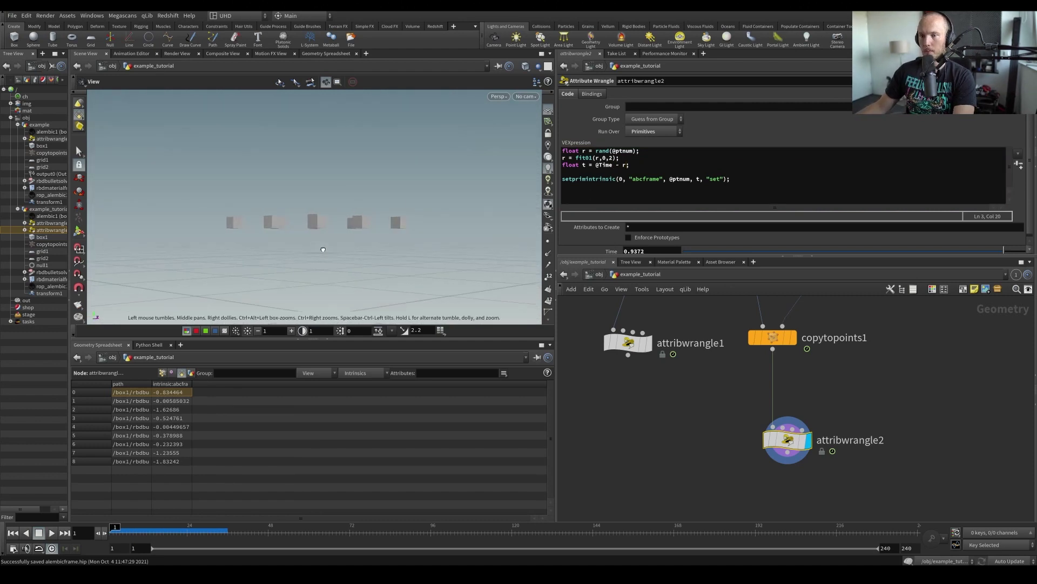
left_click_drag(325, 248, 327, 243)
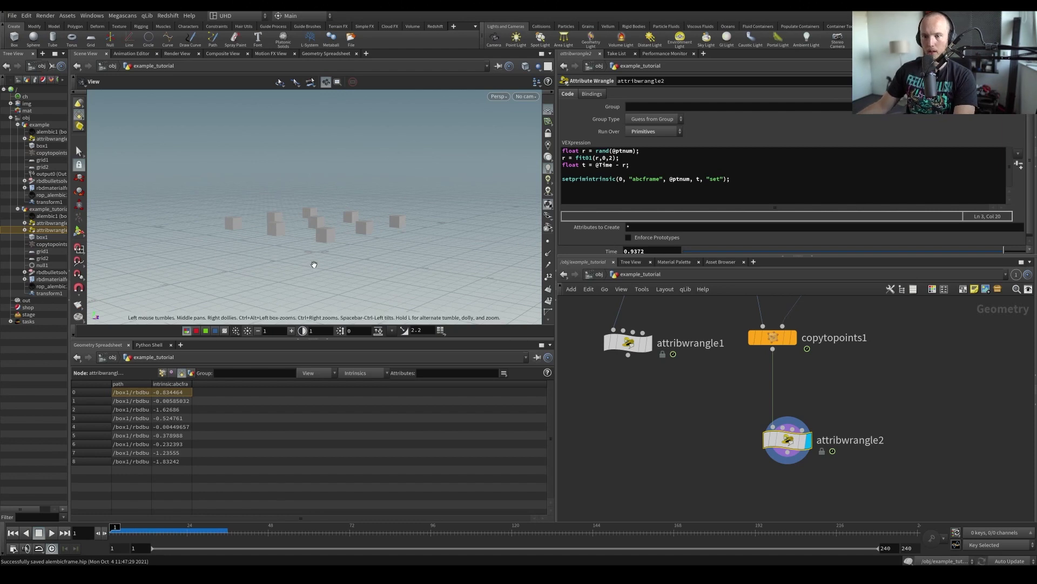
key("Up")
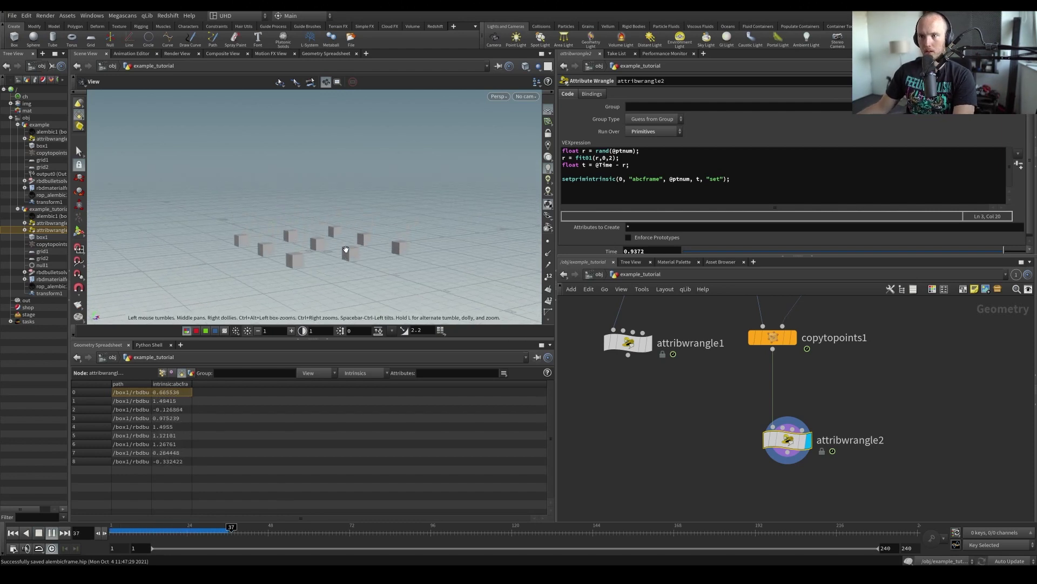
key("ctrl+Up")
key("ctrl+s")
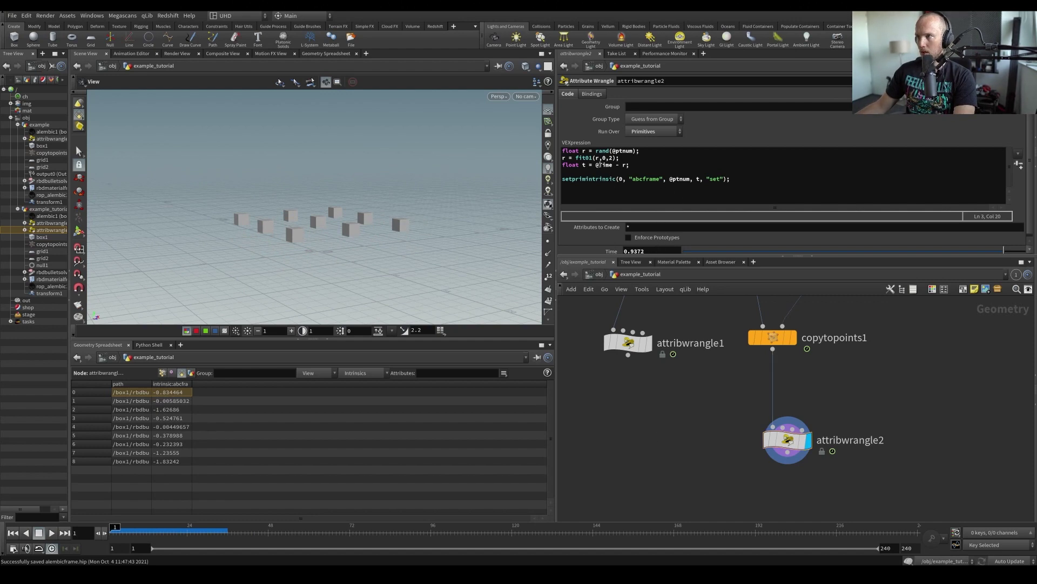
key("Up")
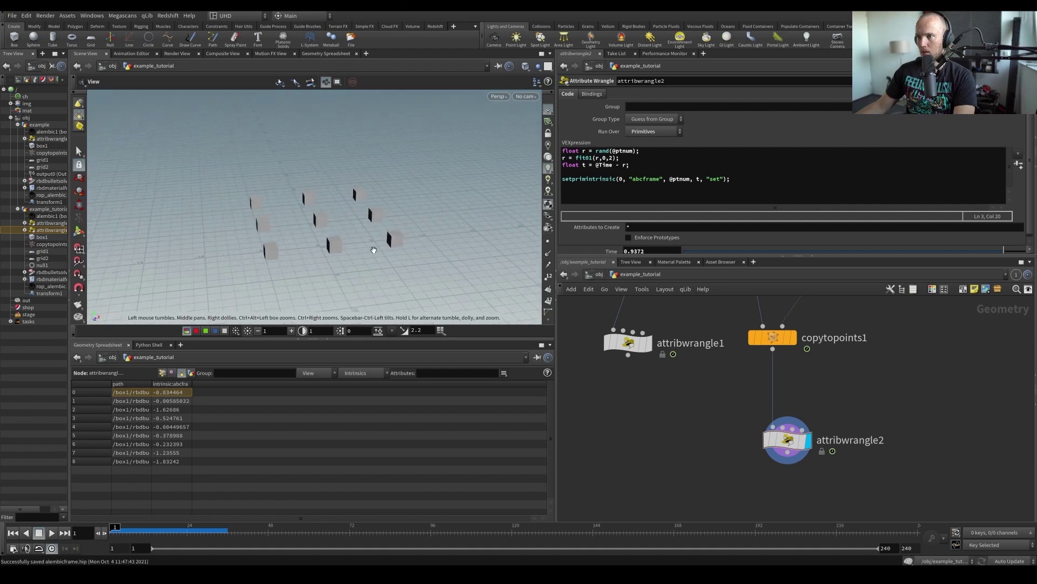
left_click(154, 529)
left_click_drag(154, 528, 221, 529)
key("ctrl+s")
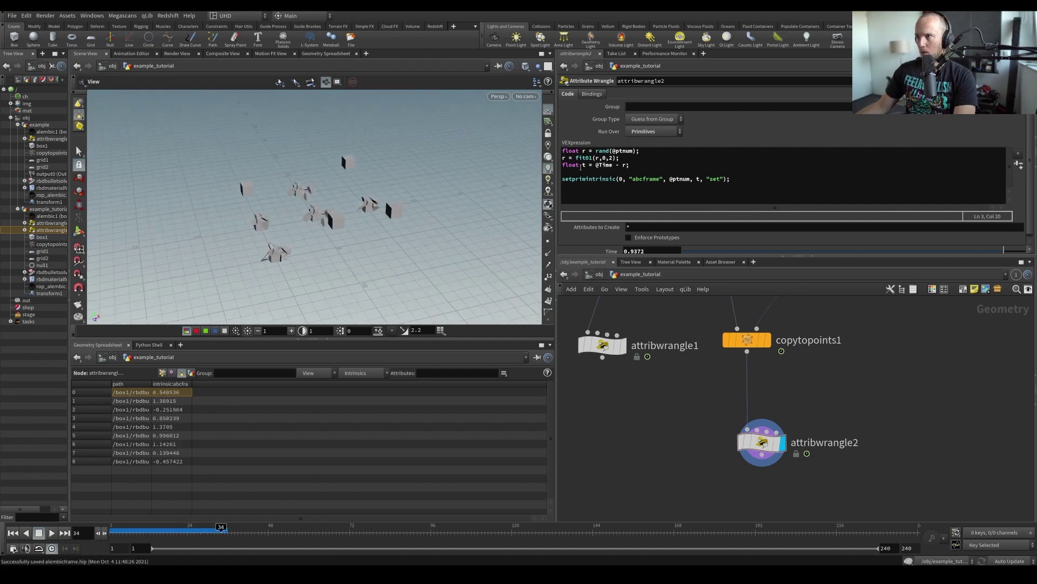
Change the maximum offset to fit01(r,0,3) and replay from the first frame
left_click(614, 158)
key("BackSpace")
type("3")
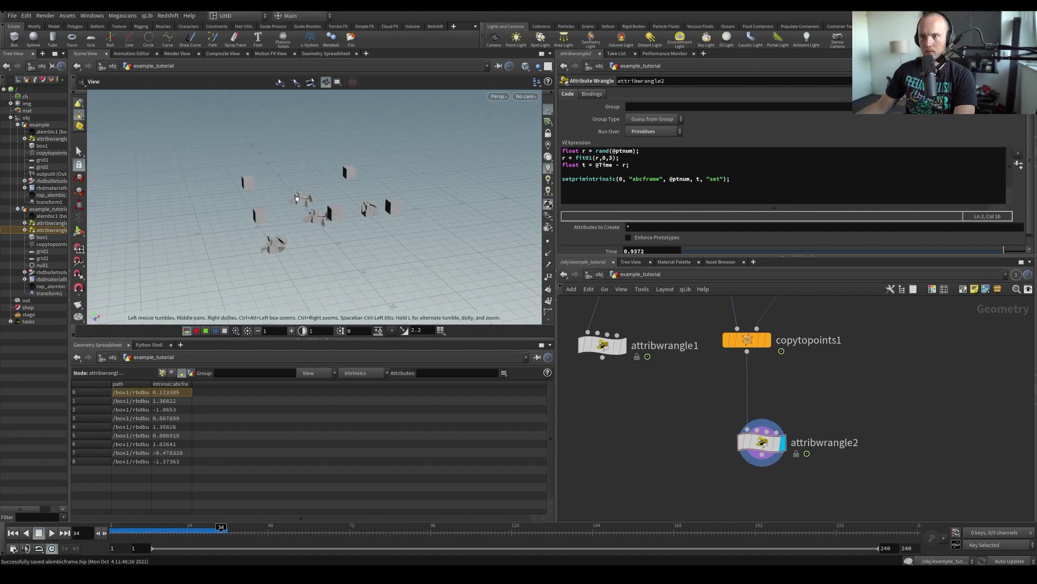
key("ctrl+Left")
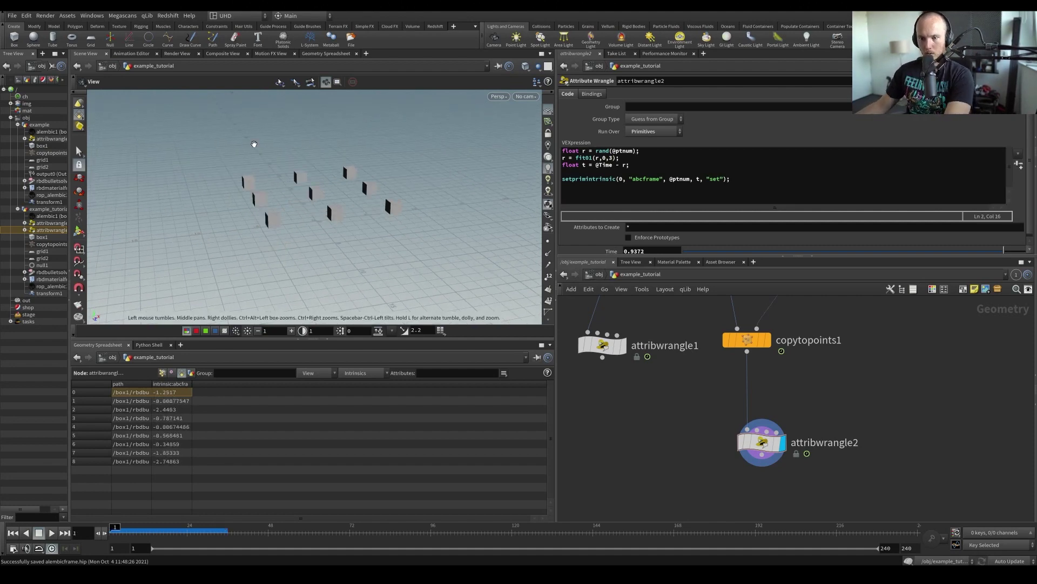
key("Up")
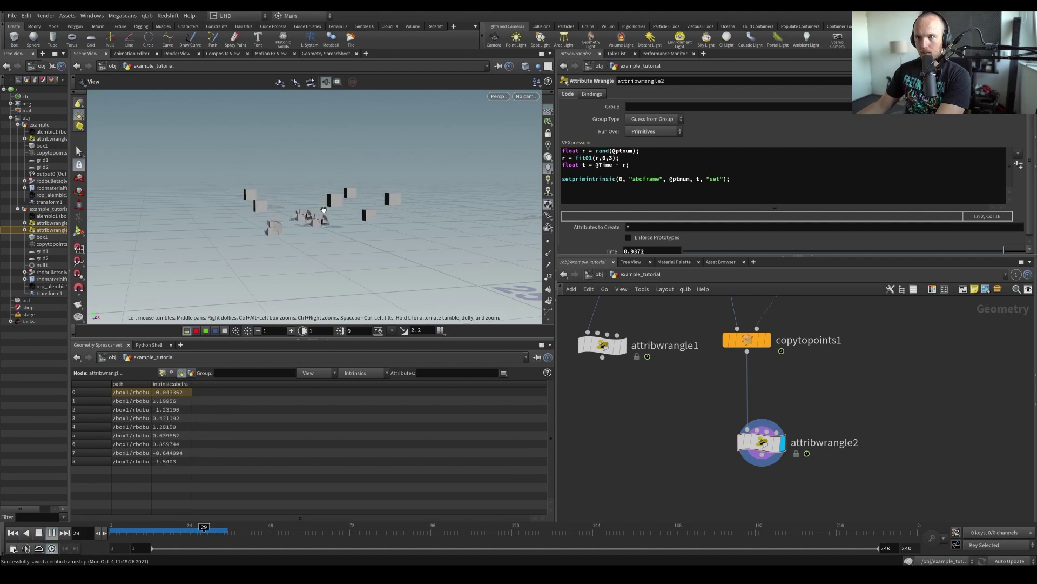
Raise the maximum offset to fit01(r,0,5) and return to frame 1
left_click(613, 158)
key("BackSpace")
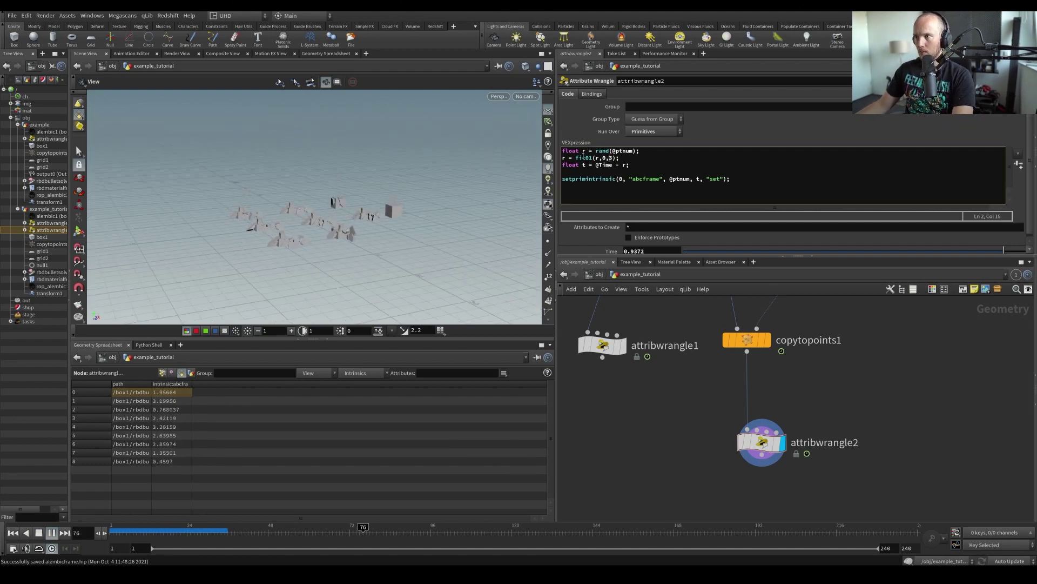
type("5")
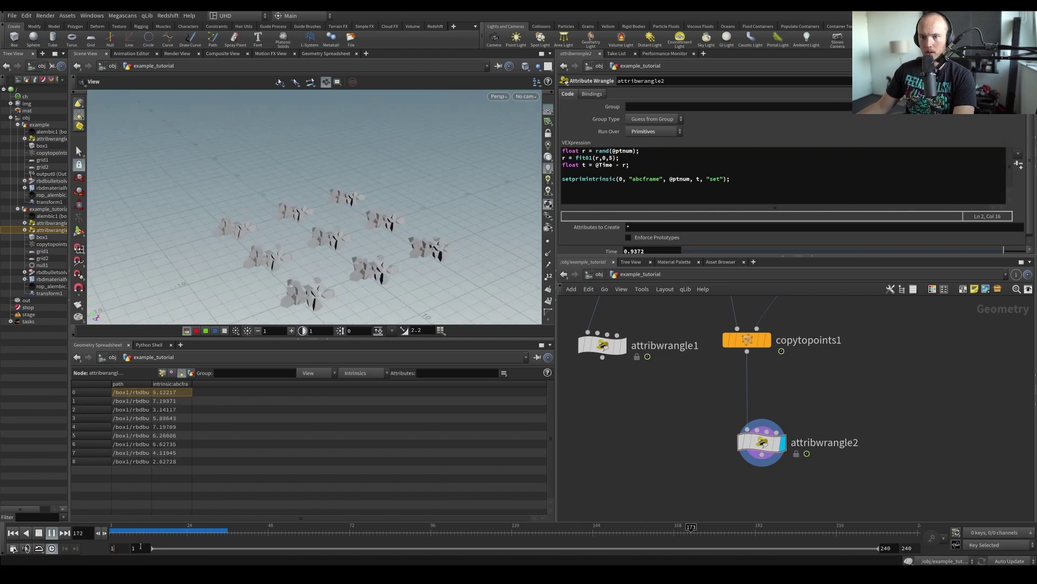
key("ctrl+Up")
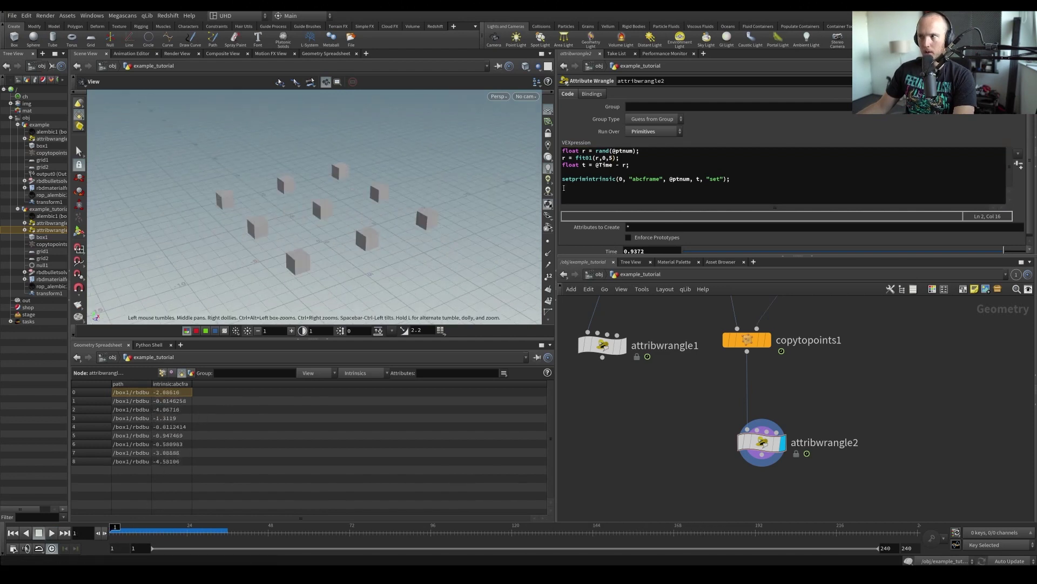
left_click(631, 158)
key("Return")
type("if (r")
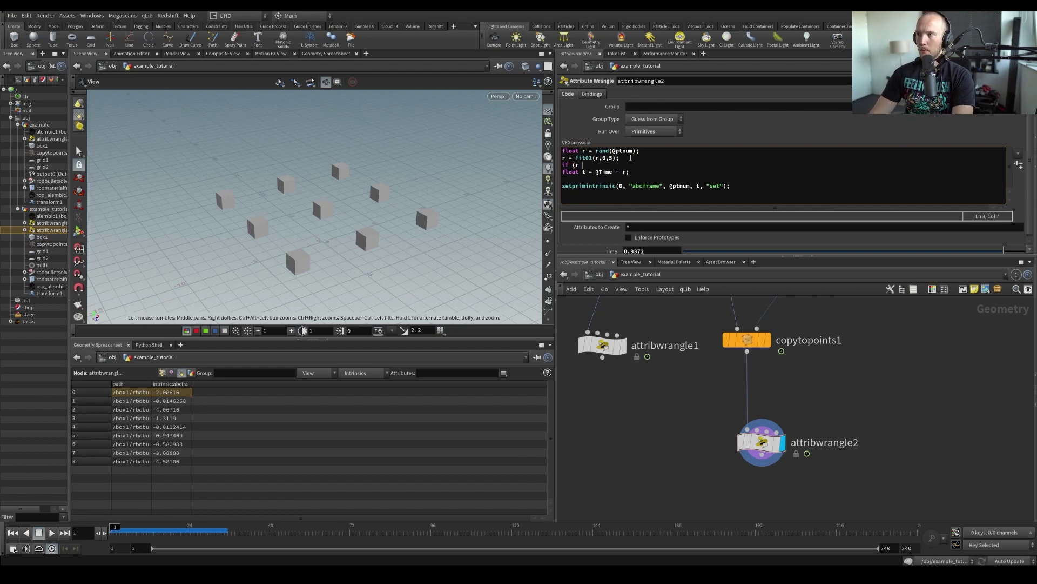
type(" < 0) r = 0;")
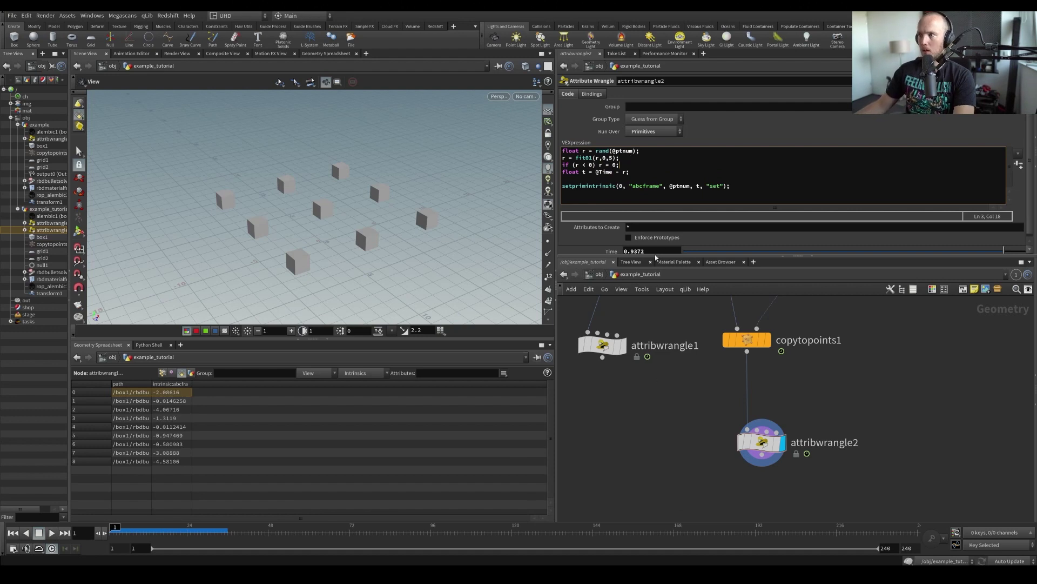
key("BackSpace")
key("BackSpace")
key("BackSpace")
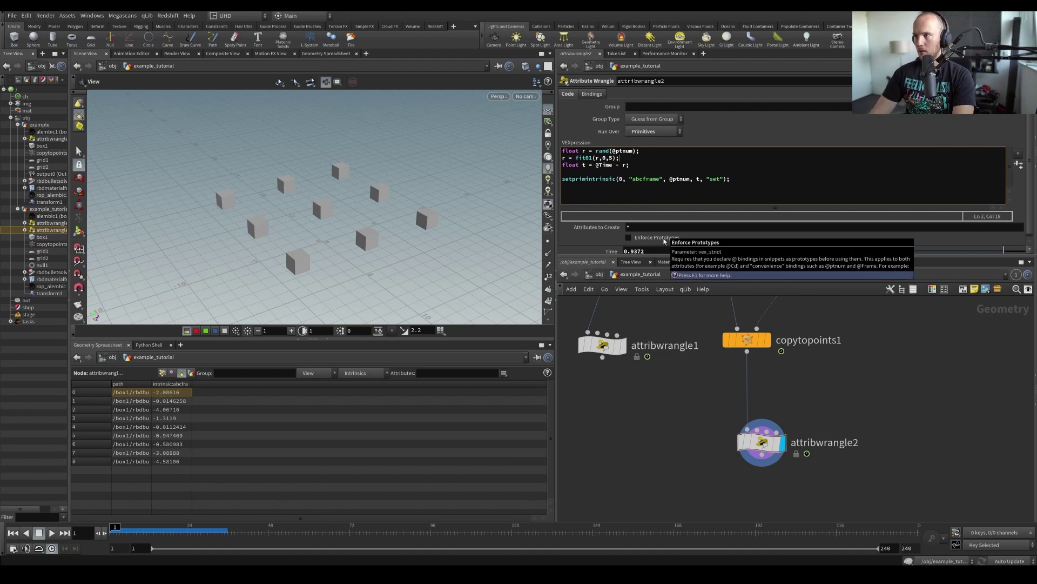
key("Return")
type("if (t <")
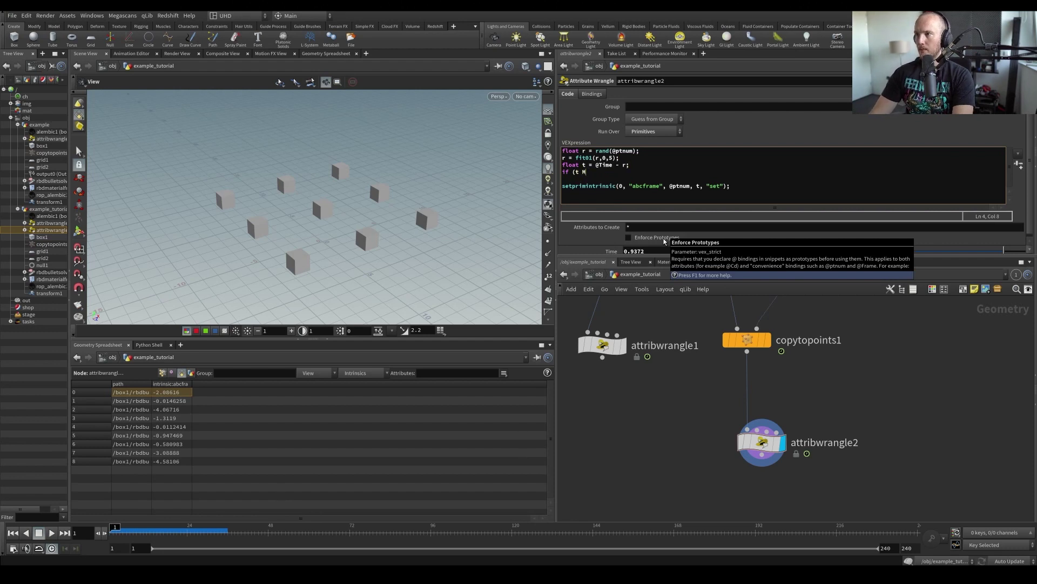
type(" 0) t = 0;")
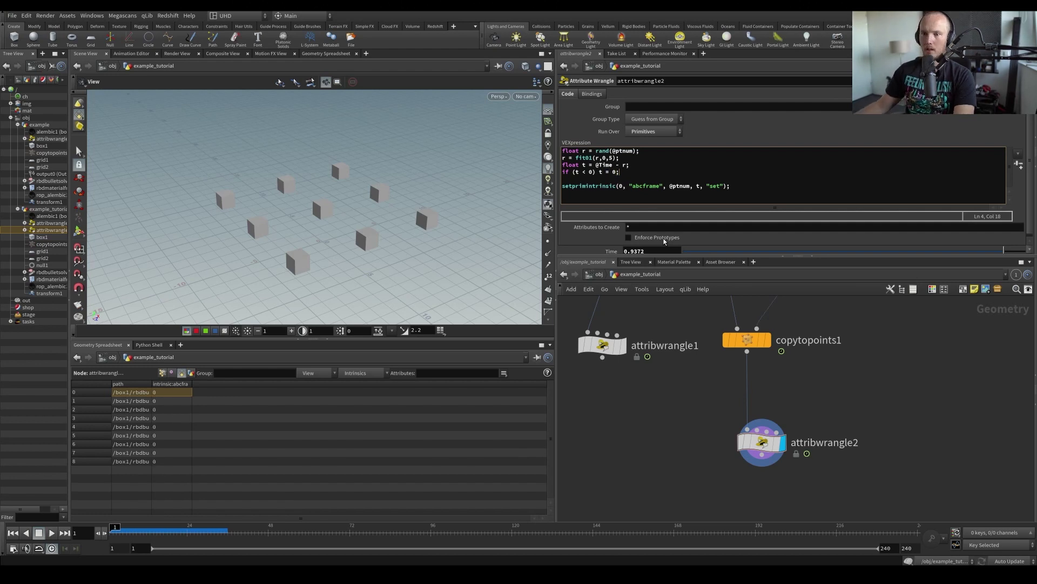
Save the scene and play the timeline to watch copies wait, then shatter at staggered times
key("ctrl+s")
left_click_drag(433, 262, 363, 234)
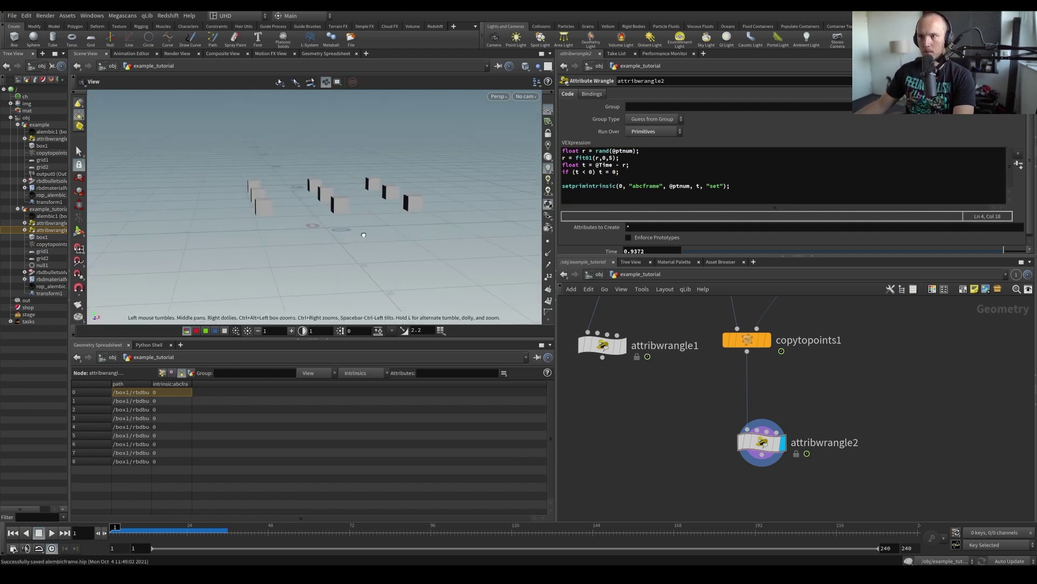
key("Right")
key("Up")
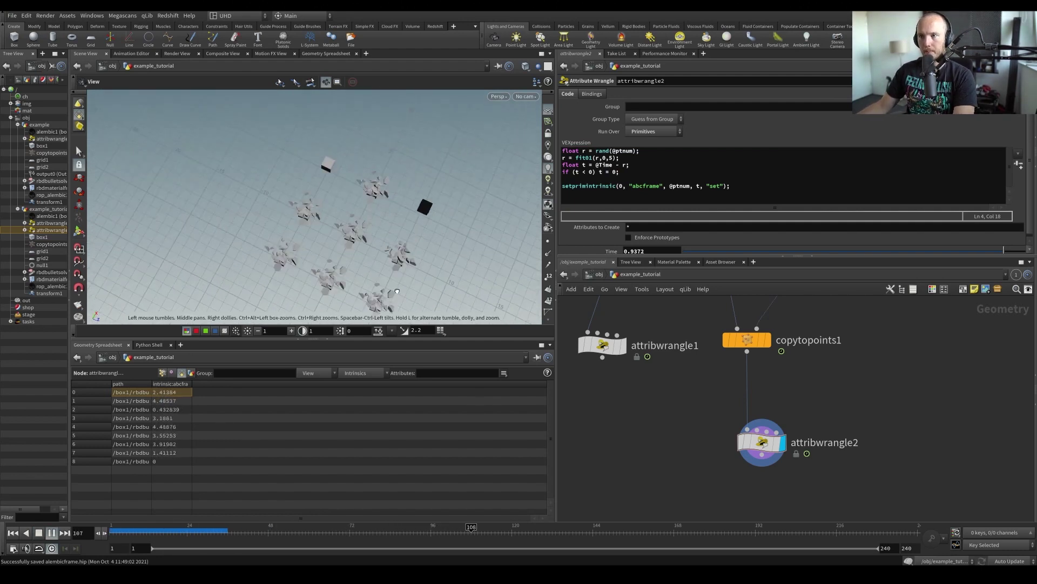
left_click_drag(366, 231, 255, 257)
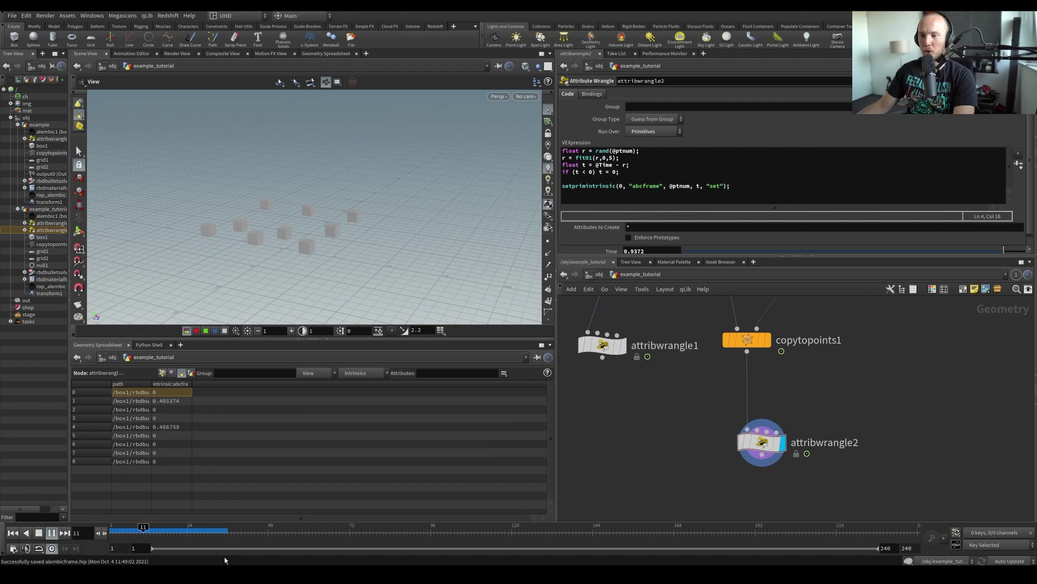
key("ctrl+s")
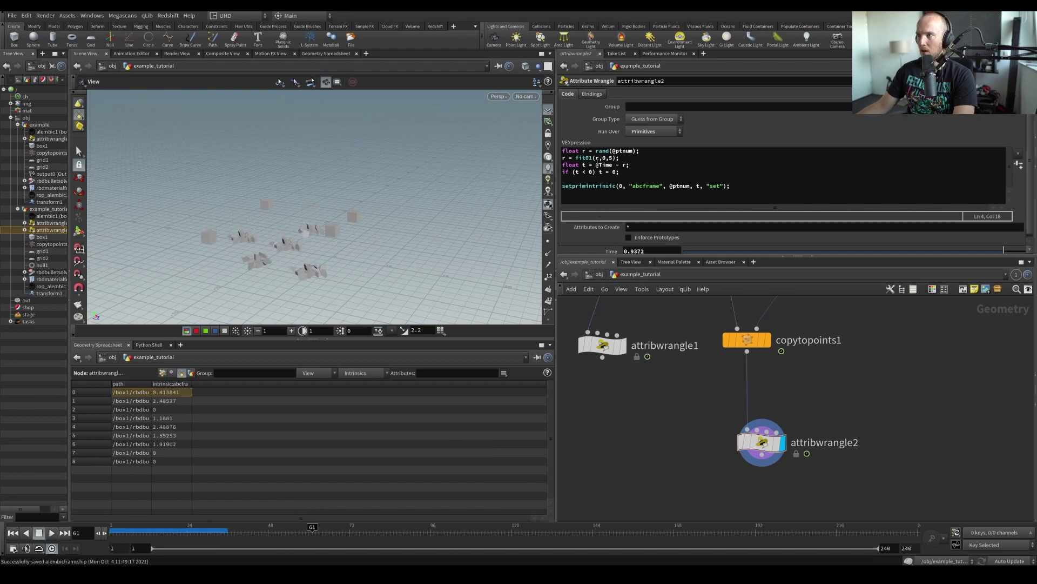
left_click(597, 157)
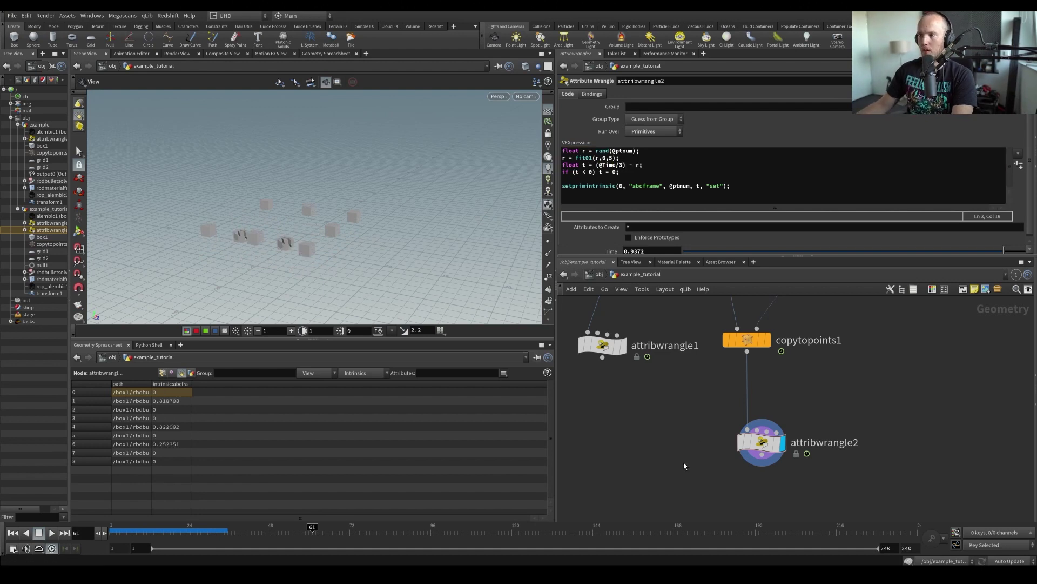
key("Right")
key("Up")
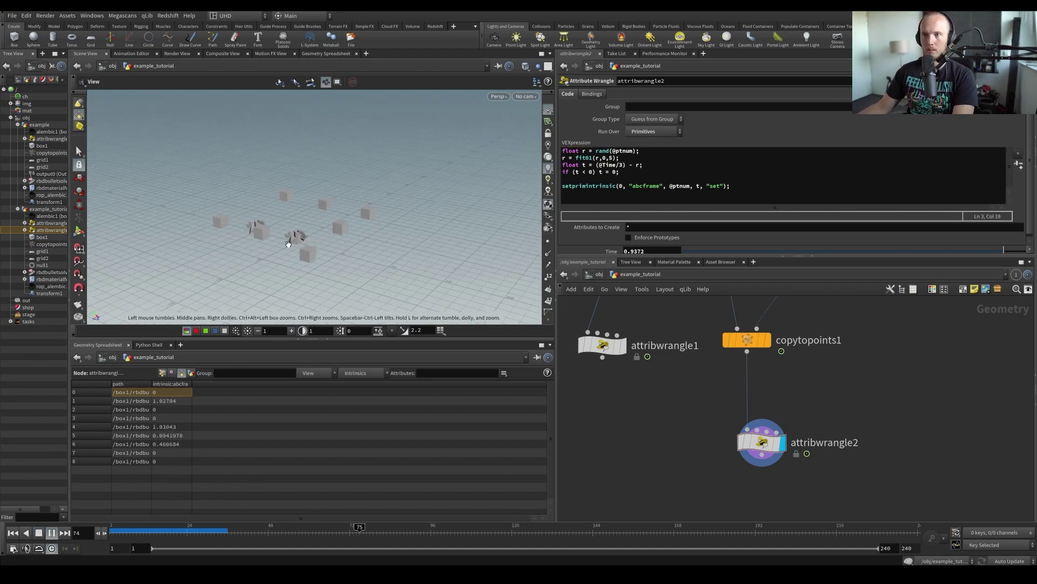
left_click_drag(292, 239, 359, 267)
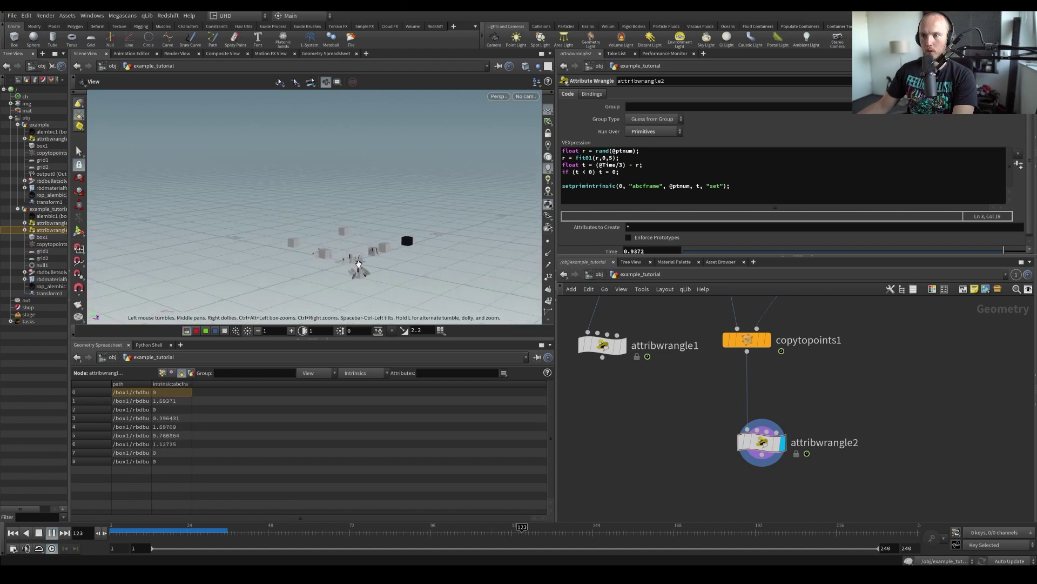